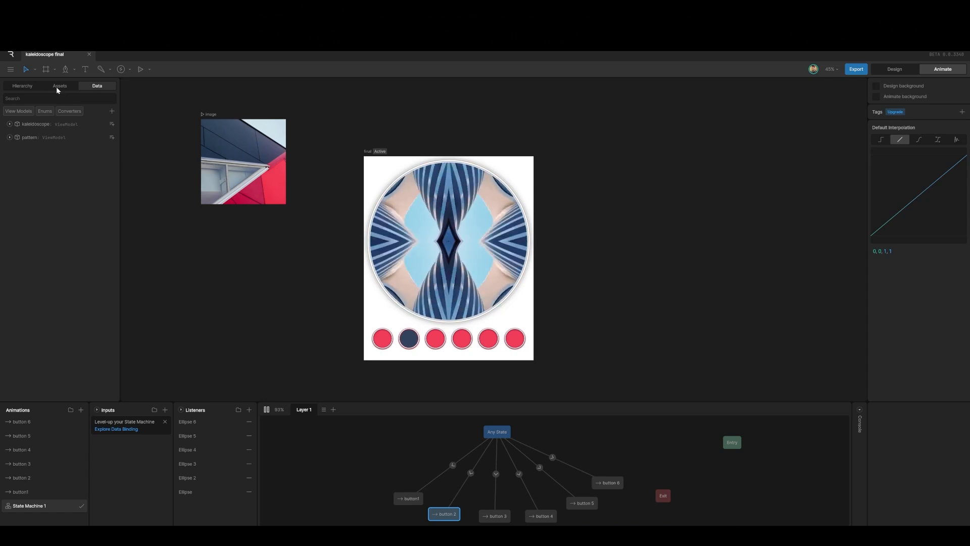
Step: Preview the imported image assets of the finished kaleidoscope file one after another
click(59, 88)
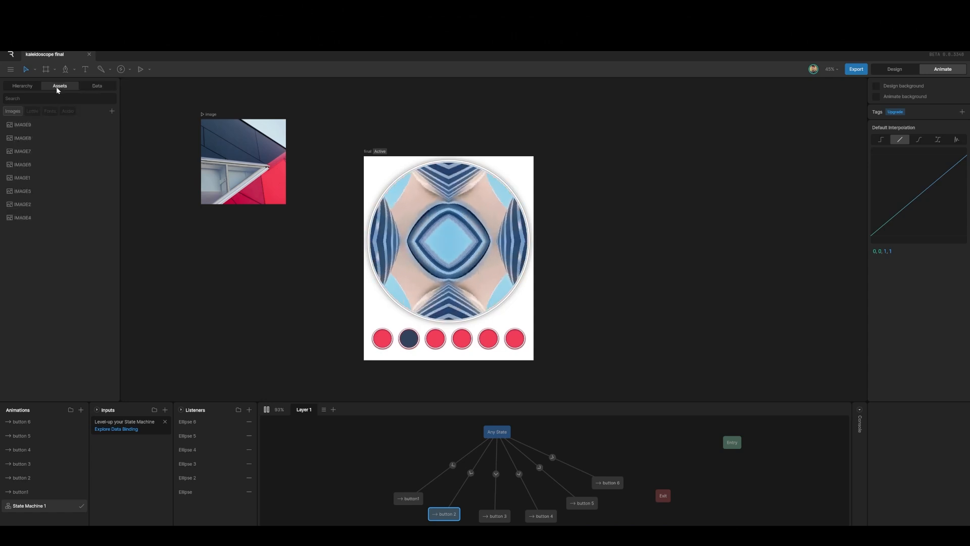
click(23, 128)
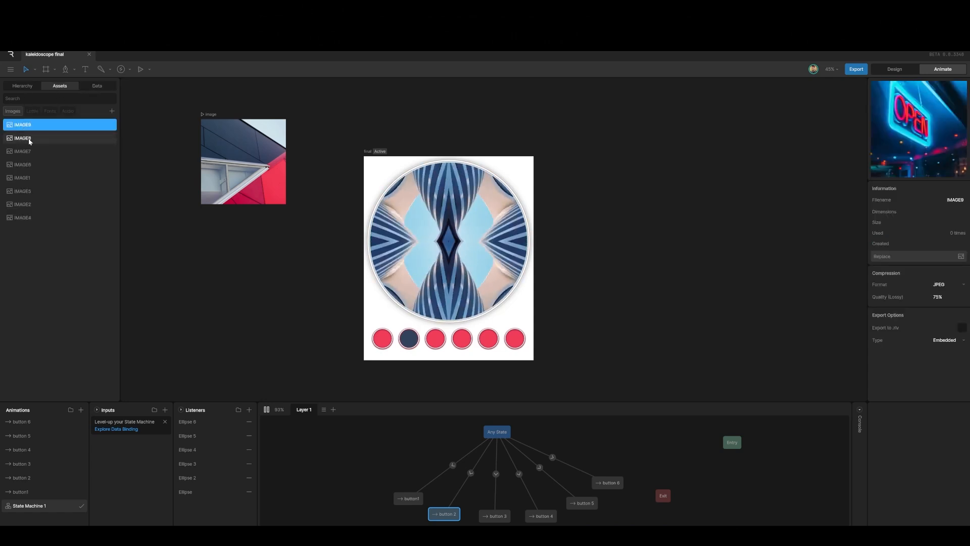
click(29, 141)
click(28, 153)
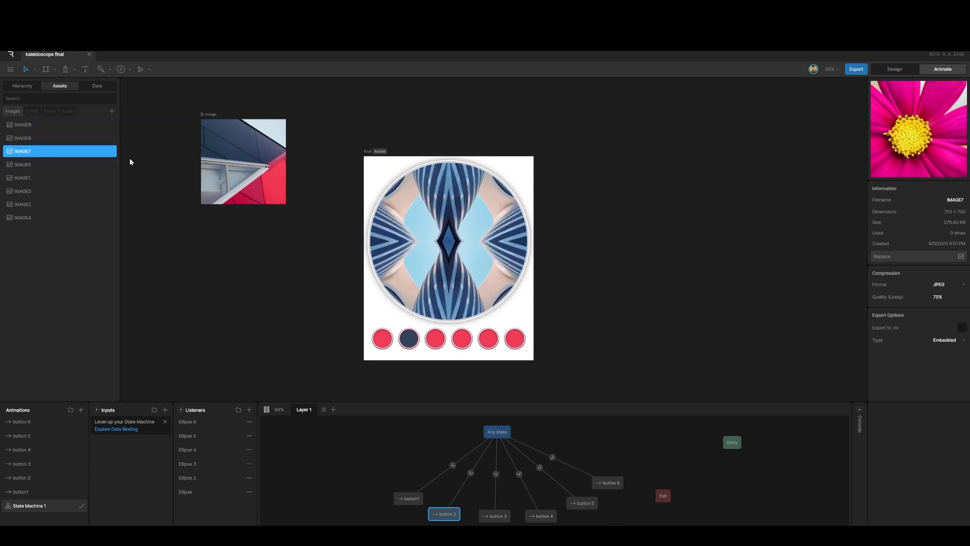
click(31, 218)
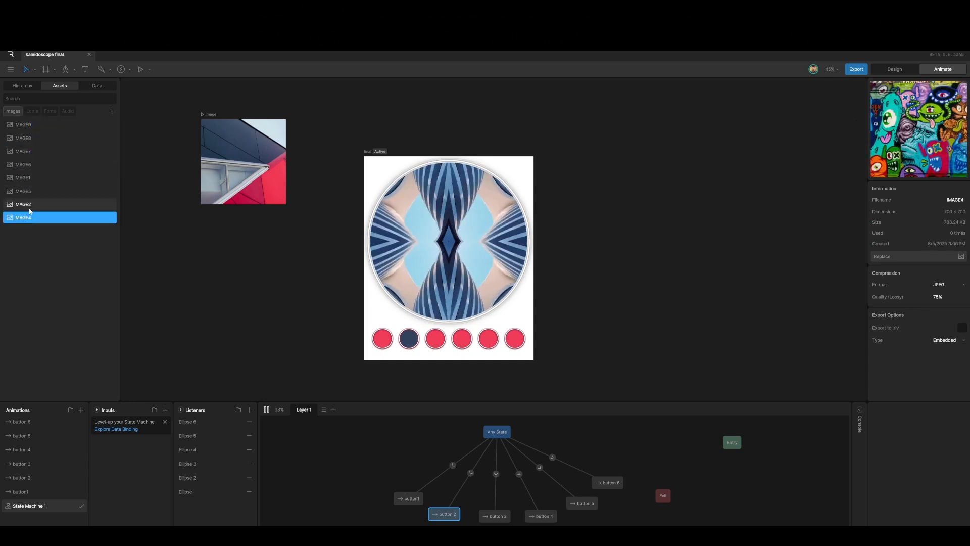
click(28, 205)
click(26, 195)
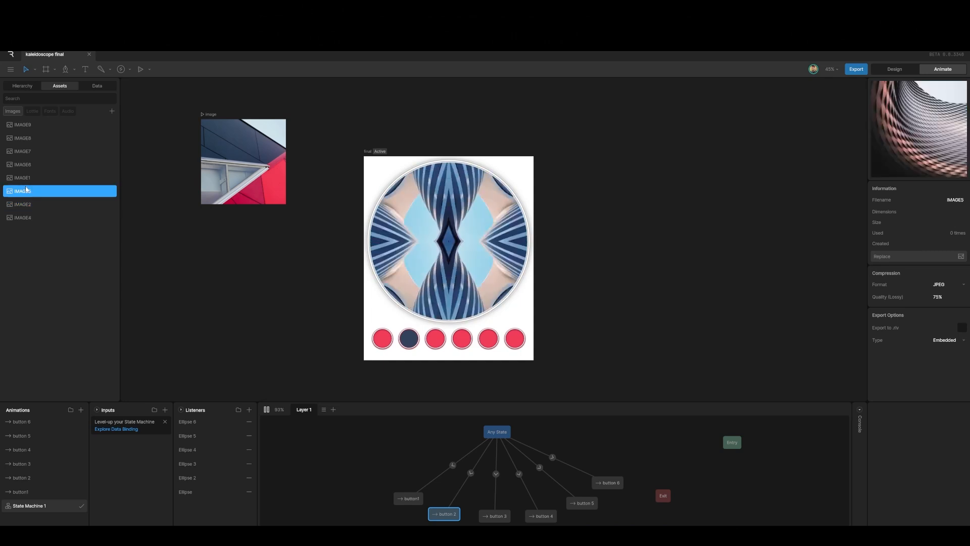
click(22, 177)
click(24, 165)
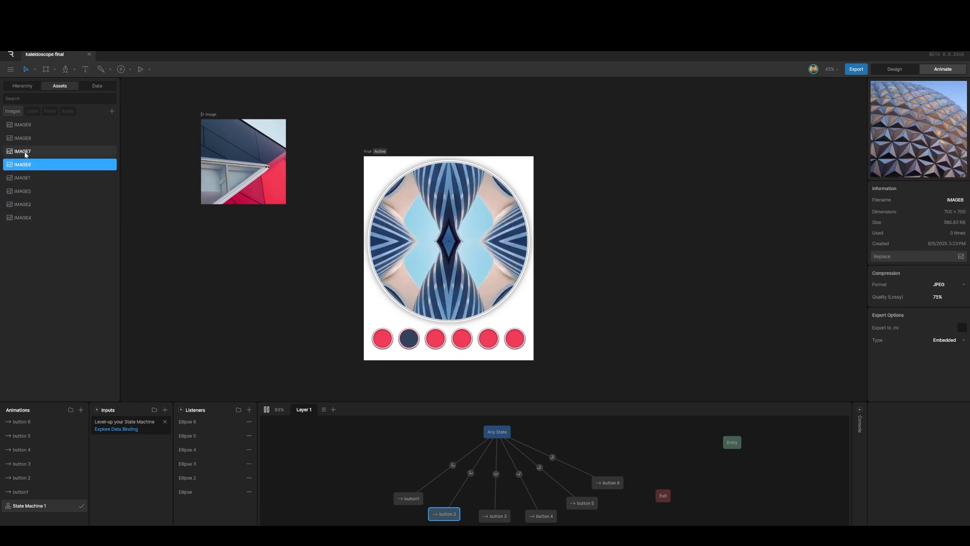
click(25, 153)
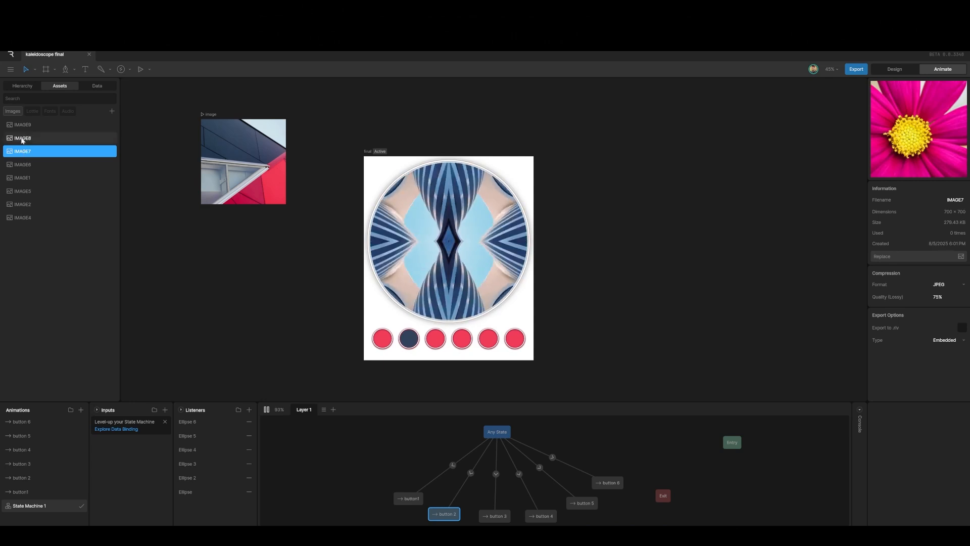
click(22, 139)
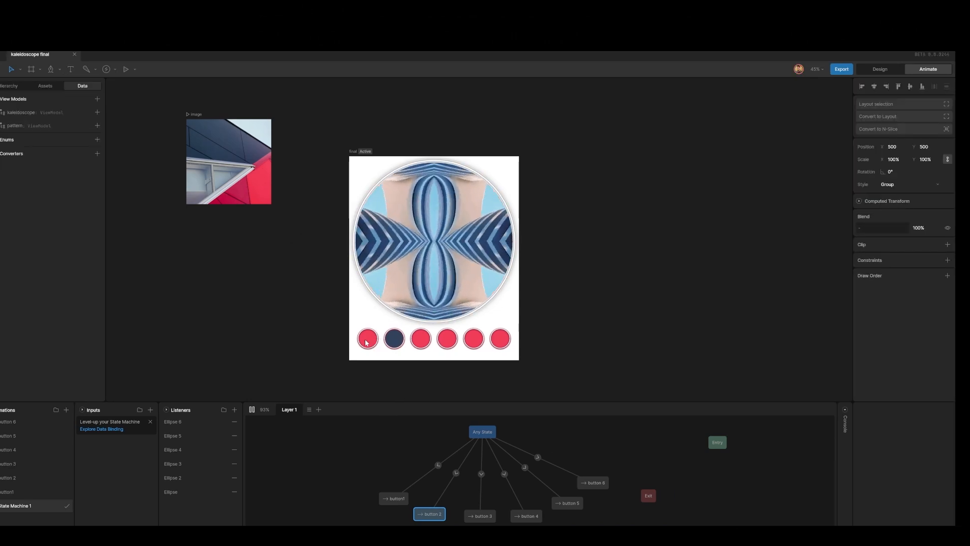
Step: Test all six round buttons below the kaleidoscope to compare the pattern each one triggers, ending on the first button
click(366, 342)
click(391, 343)
click(421, 339)
click(448, 345)
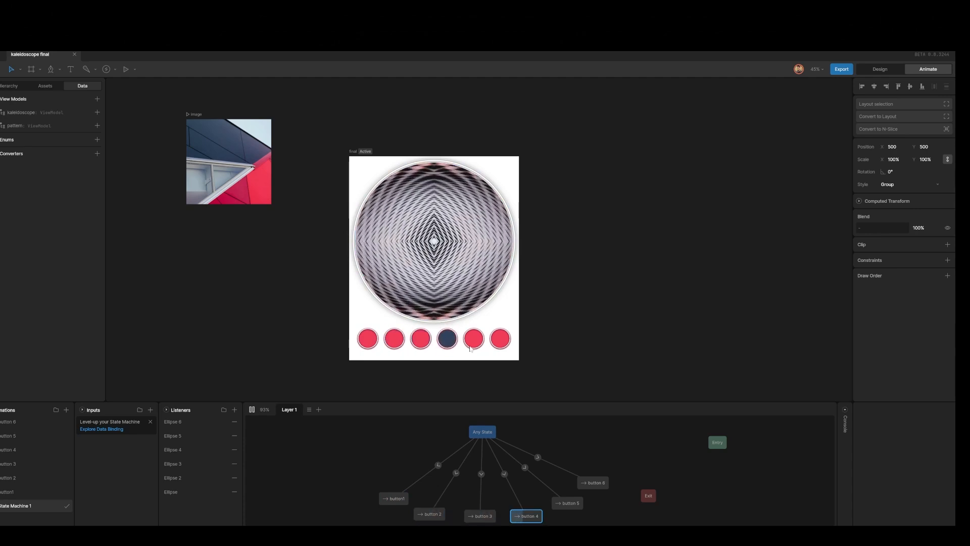
click(474, 342)
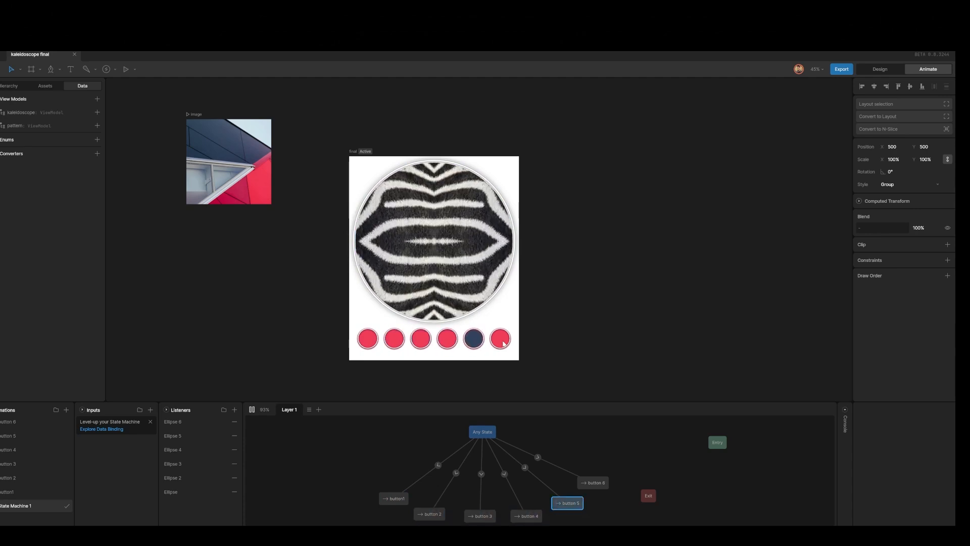
click(503, 344)
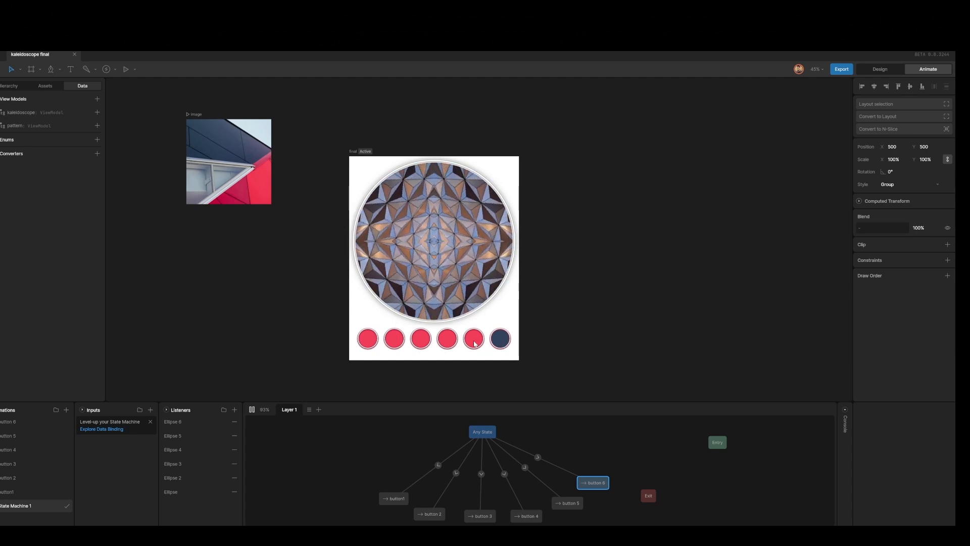
click(369, 346)
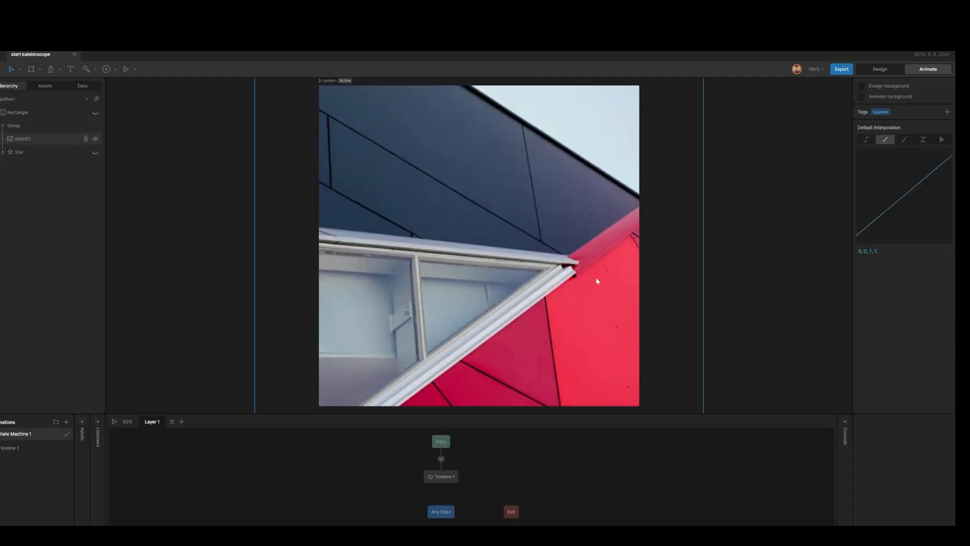
Step: In the start kaleidoscope file, inspect the pattern artboard's group and the IMAGE1 layer inside it
scroll(595, 277, down, 10)
scroll(596, 282, down, 1)
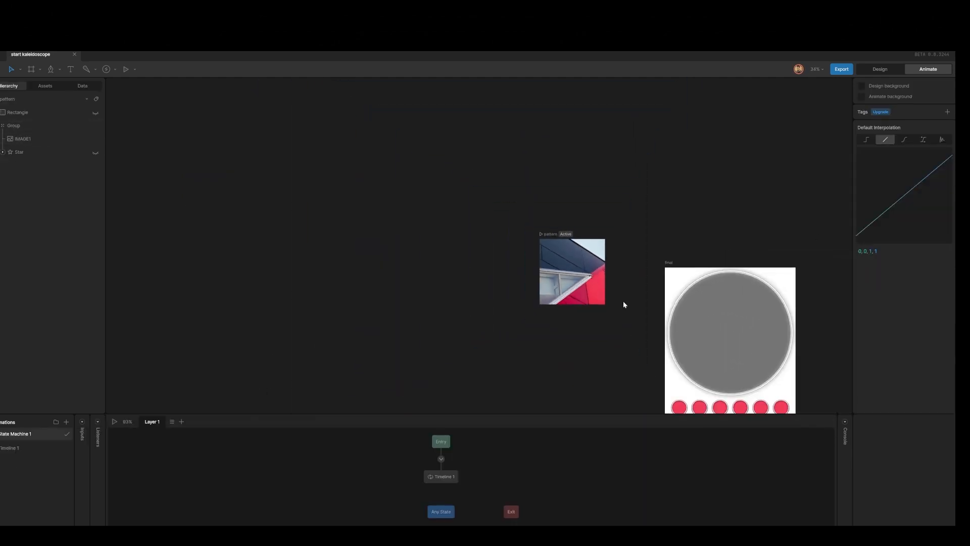
drag(620, 301, 469, 261)
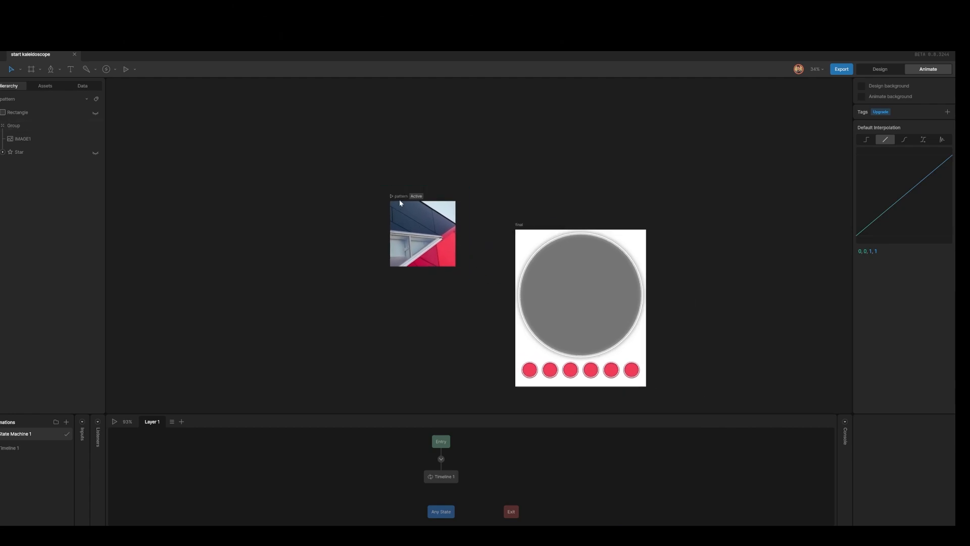
click(416, 213)
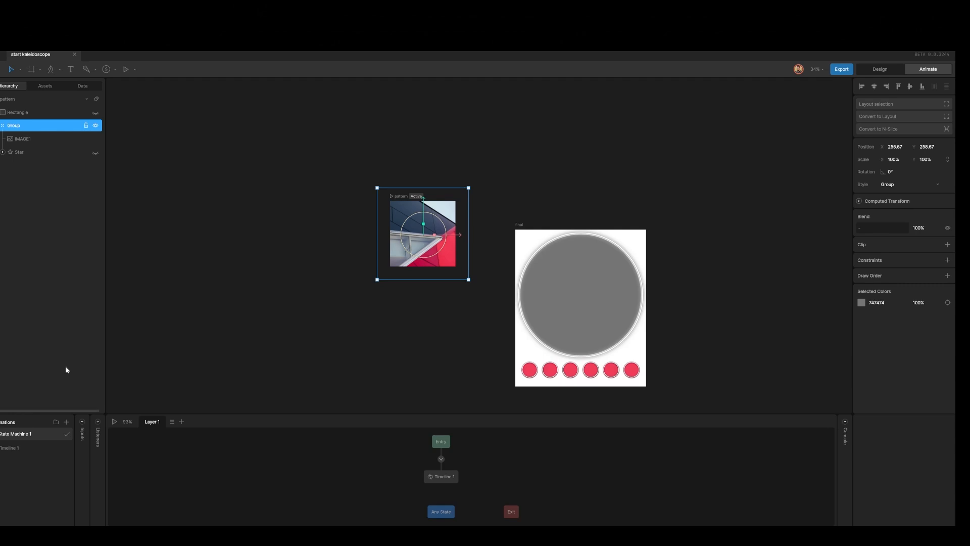
click(21, 140)
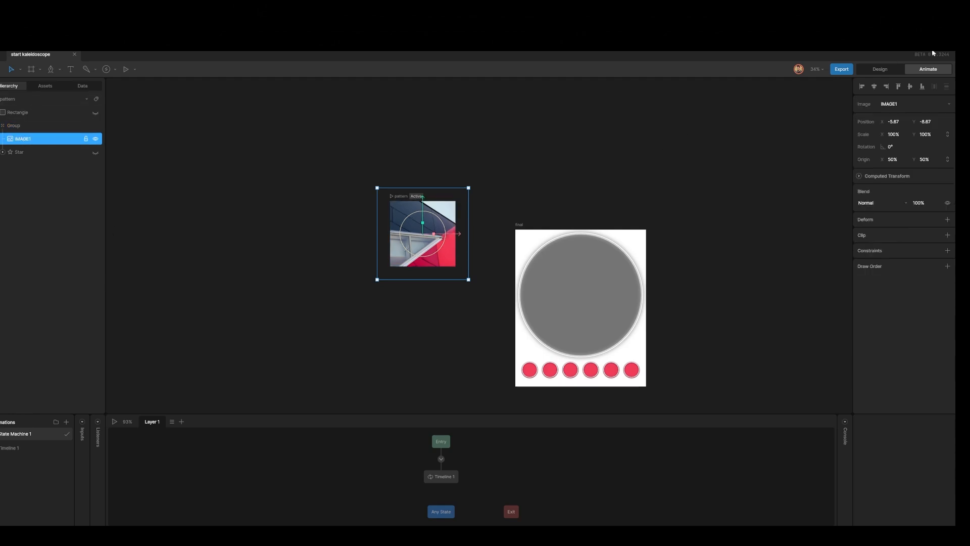
Step: Preview the starter file's image assets IMAGE4, IMAGE2, IMAGE1, IMAGE6, IMAGE7 and IMAGE8
click(44, 87)
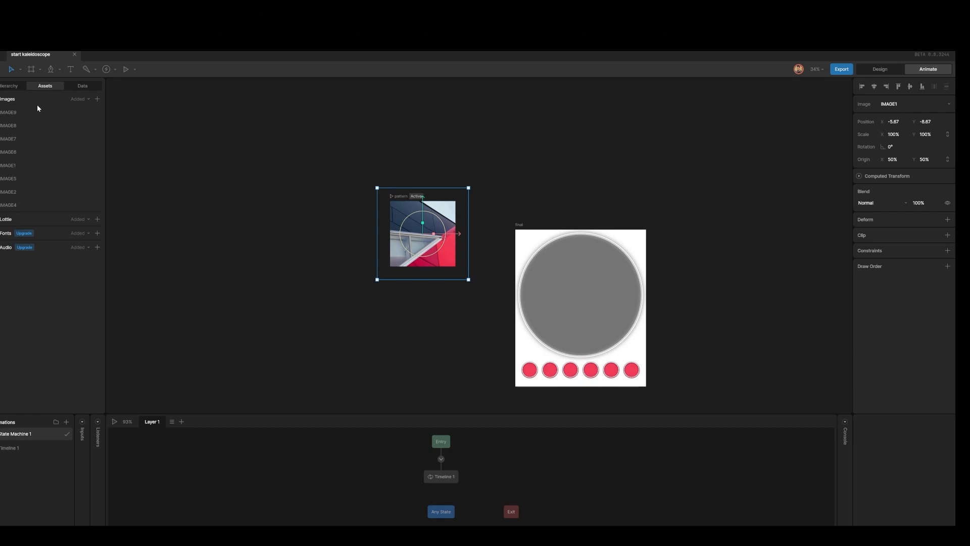
click(14, 206)
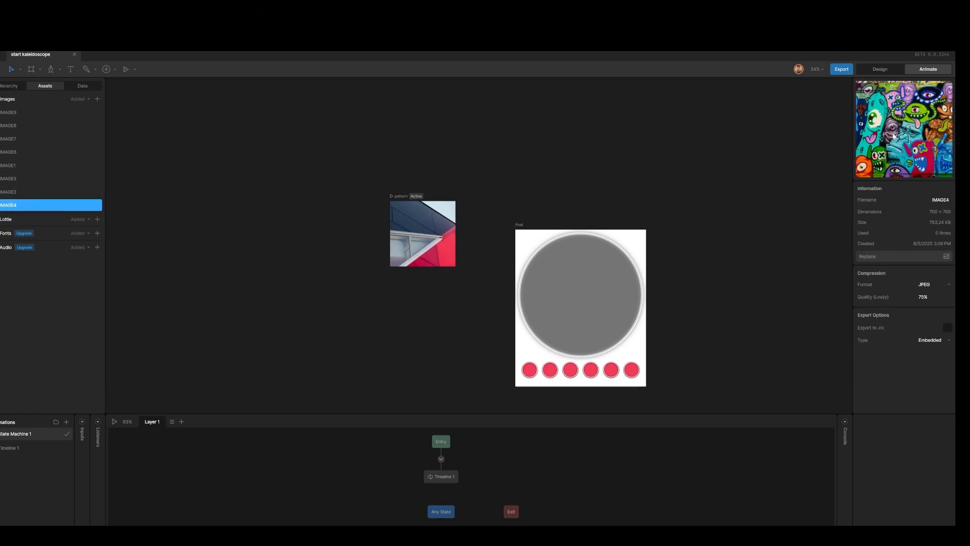
click(13, 192)
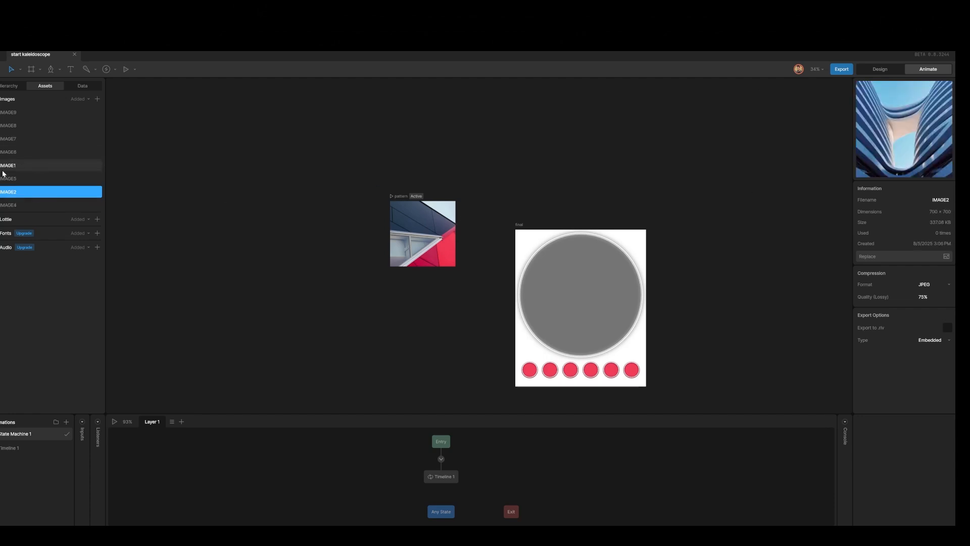
click(61, 167)
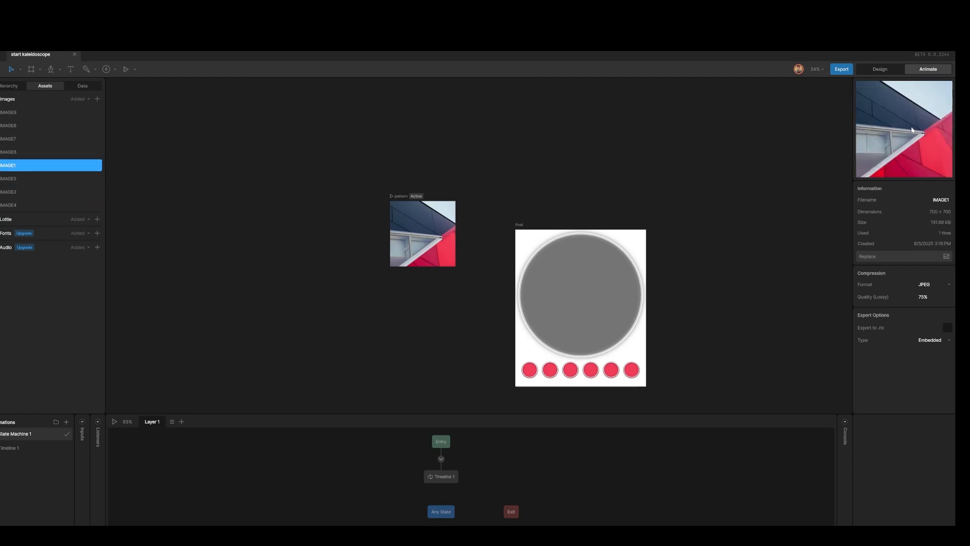
click(15, 152)
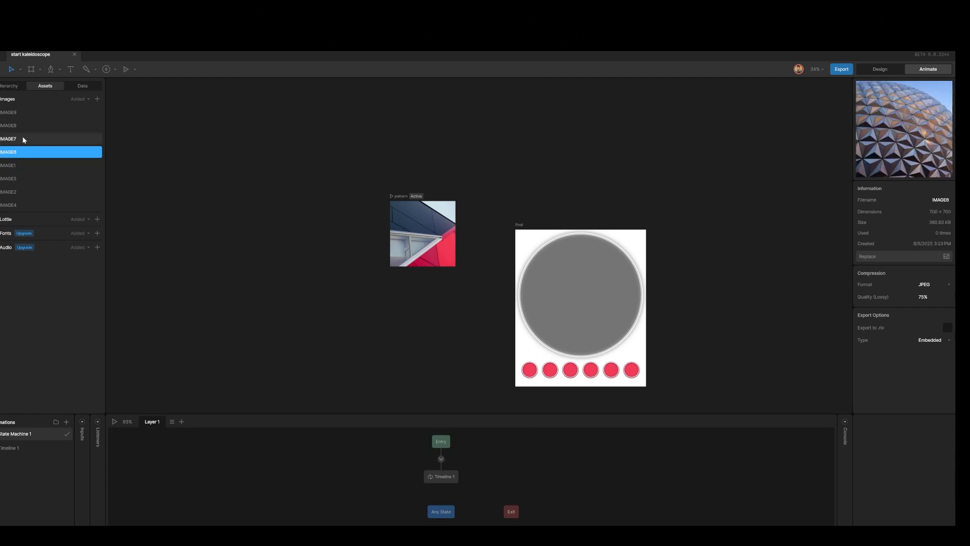
click(99, 138)
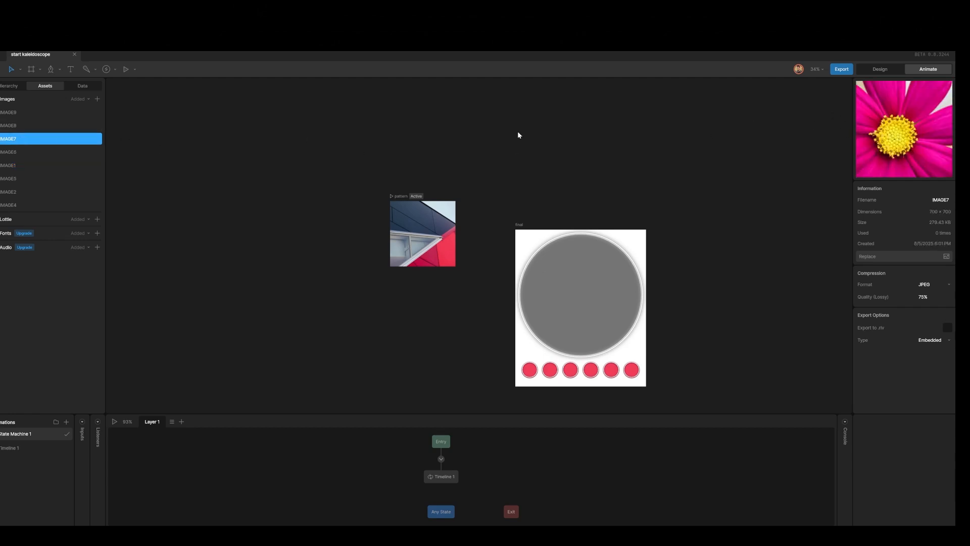
click(20, 125)
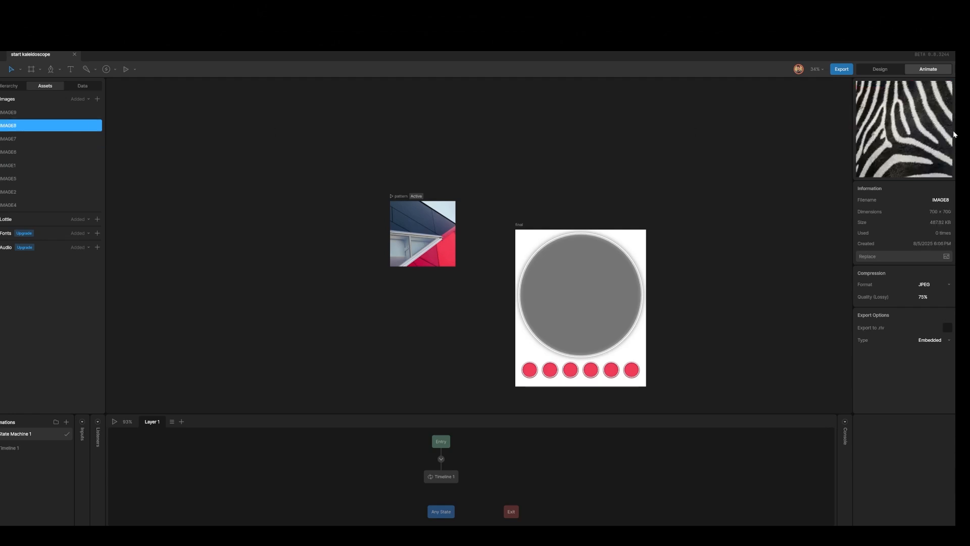
click(453, 168)
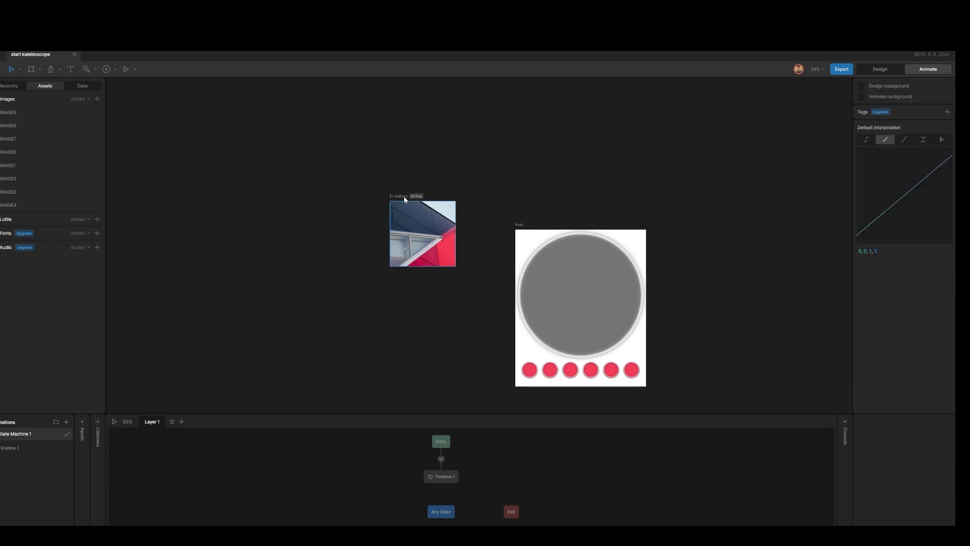
Step: Play back Timeline 1 of the pattern artboard to check its rotation and scale animation, and stop the playback
click(402, 199)
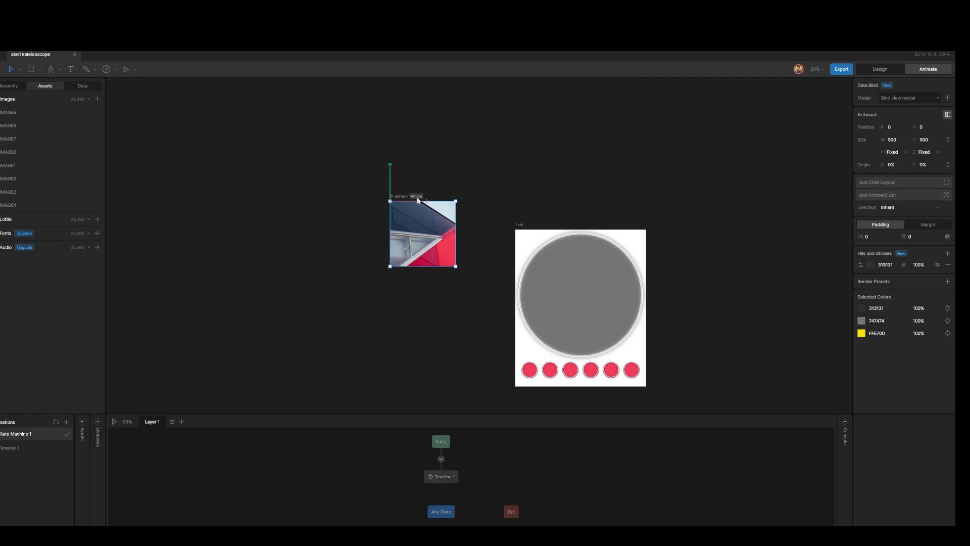
click(13, 448)
click(85, 421)
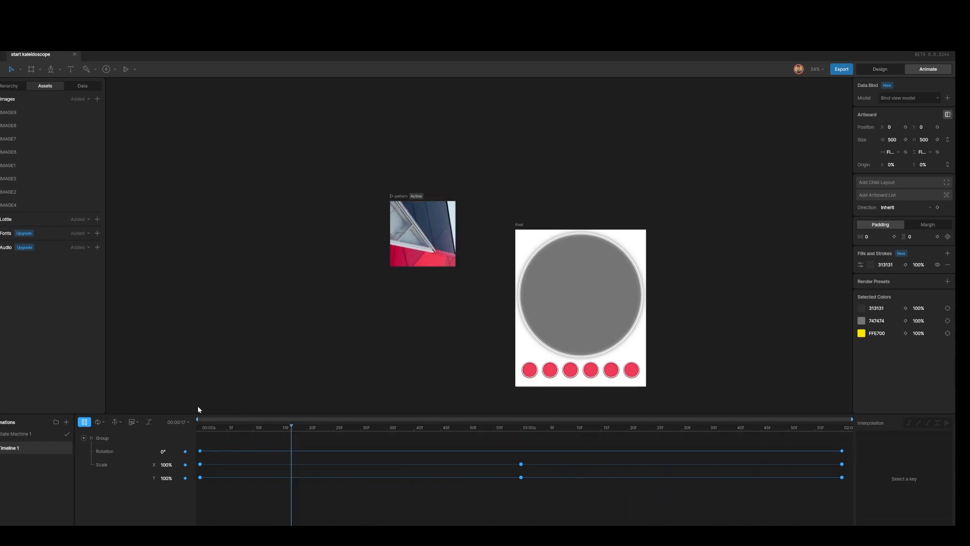
click(84, 422)
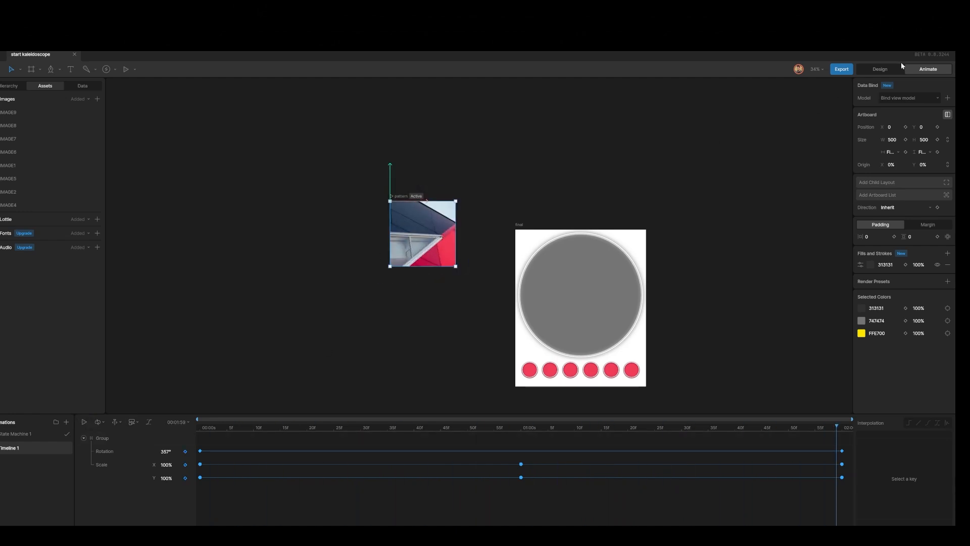
Step: Switch to Design mode and create a new view model bound to the pattern artboard
click(879, 69)
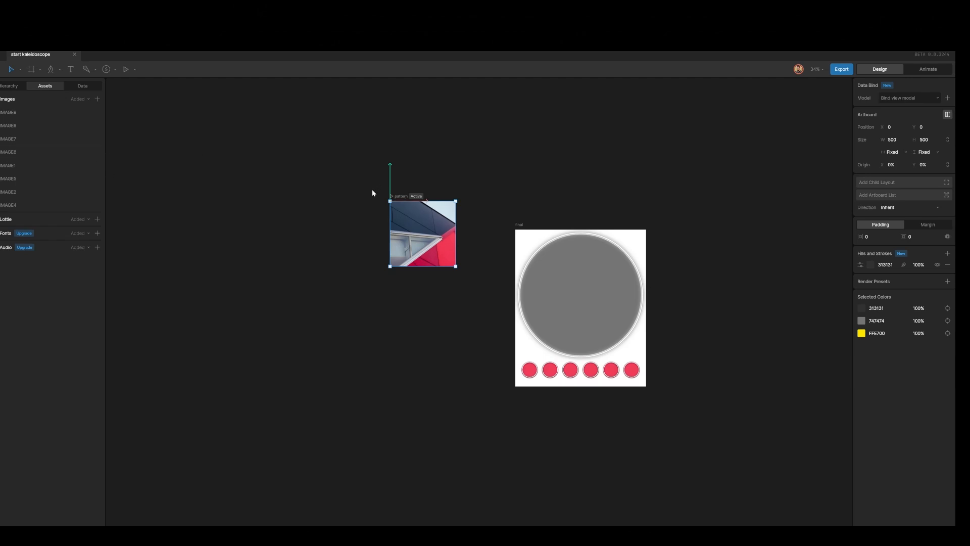
click(7, 89)
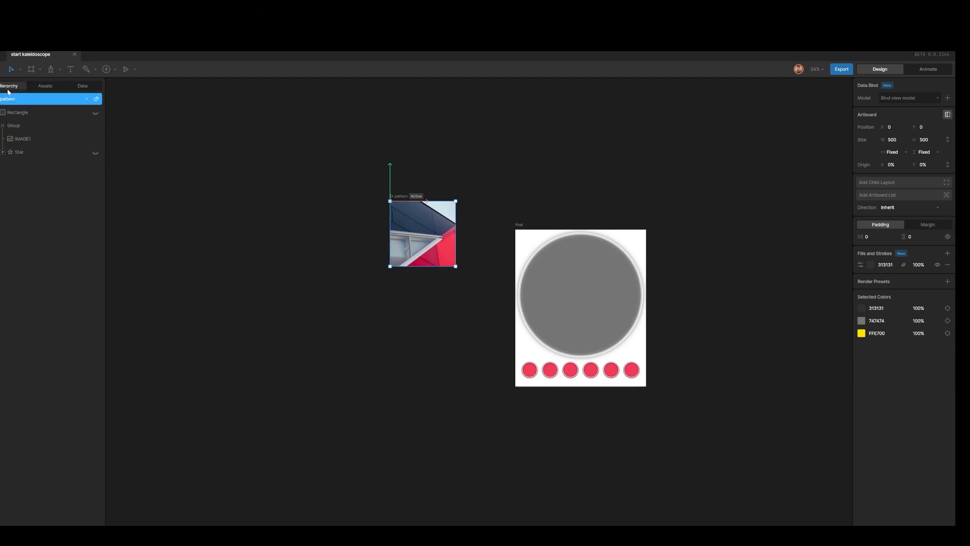
click(23, 138)
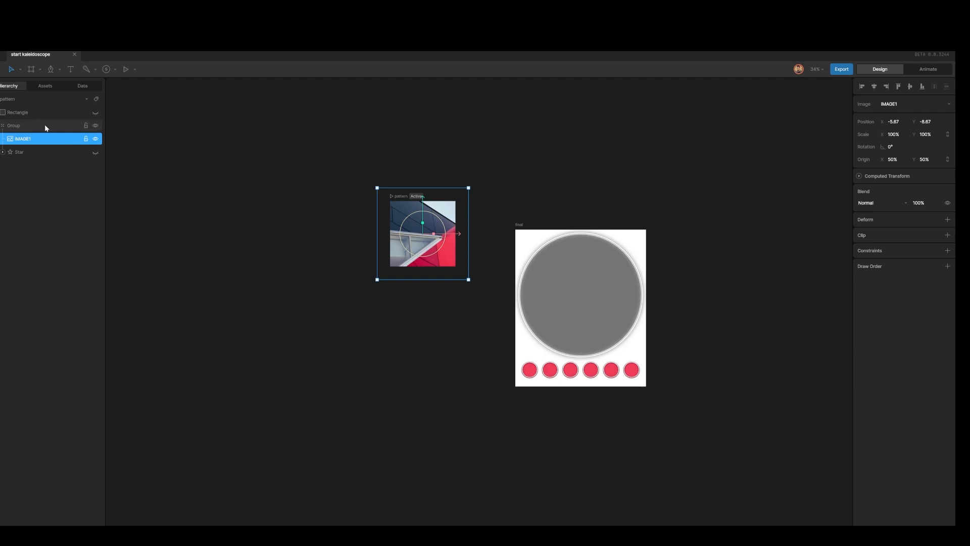
click(10, 100)
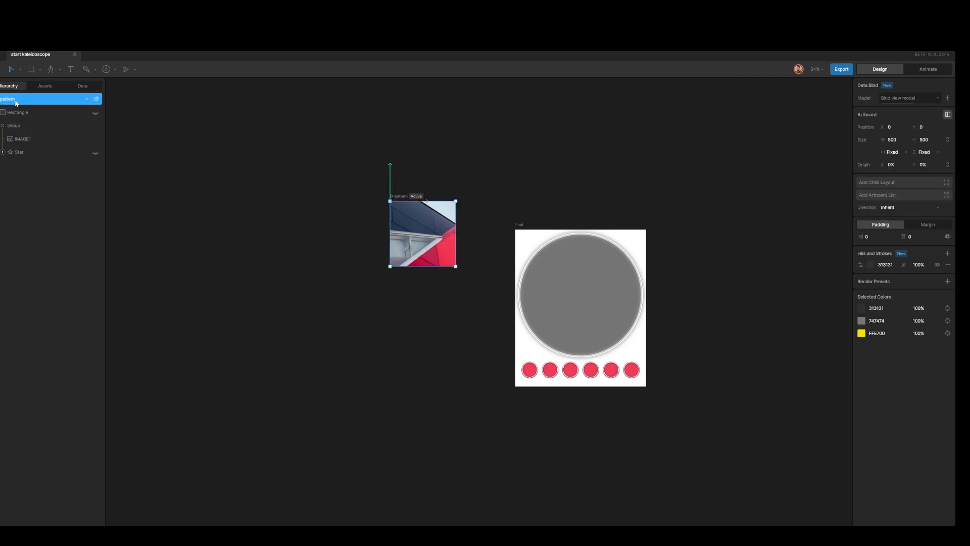
click(948, 100)
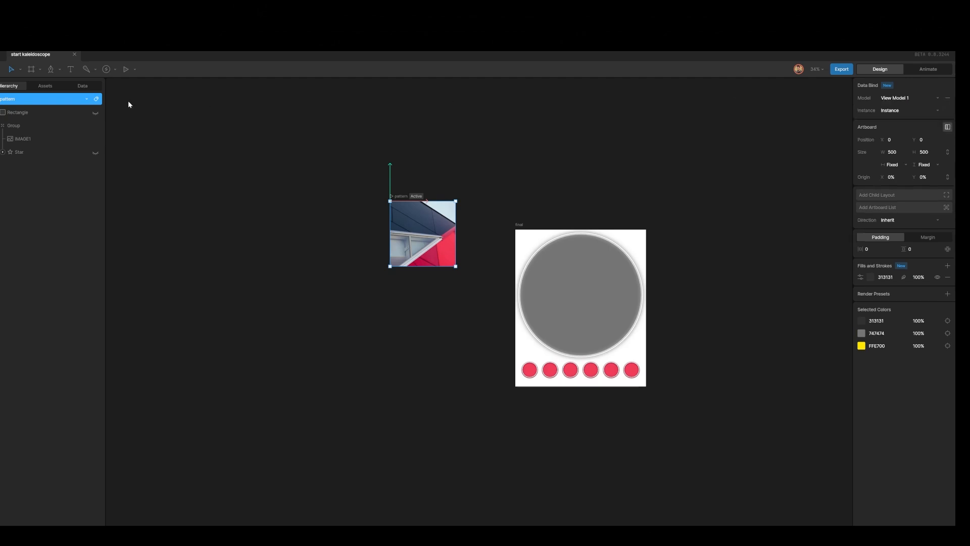
Step: Rename the new view model as pattern
click(81, 87)
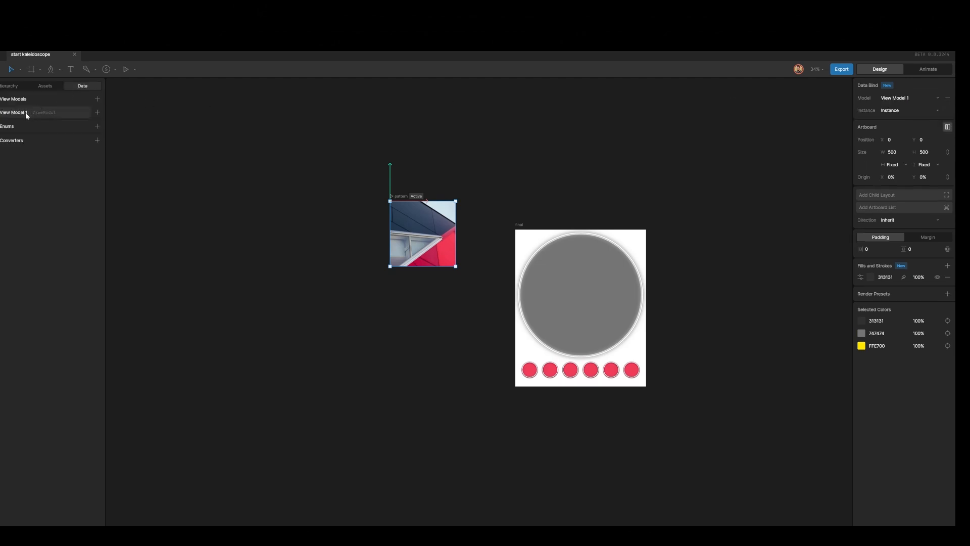
double_click(25, 113)
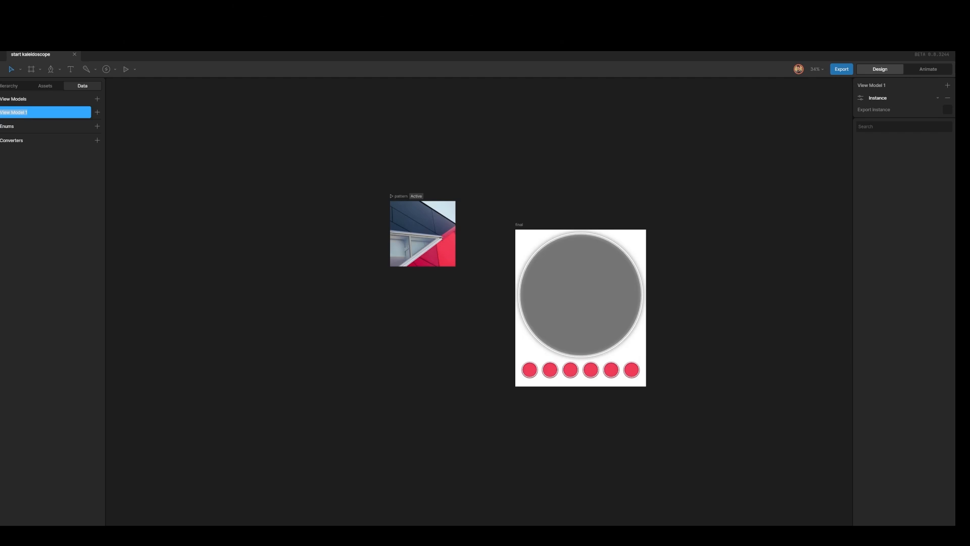
text(pattern)
click(261, 283)
Step: Add an image property to the pattern view model and data-bind the image source of IMAGE1 in the pattern artboard to it
click(97, 111)
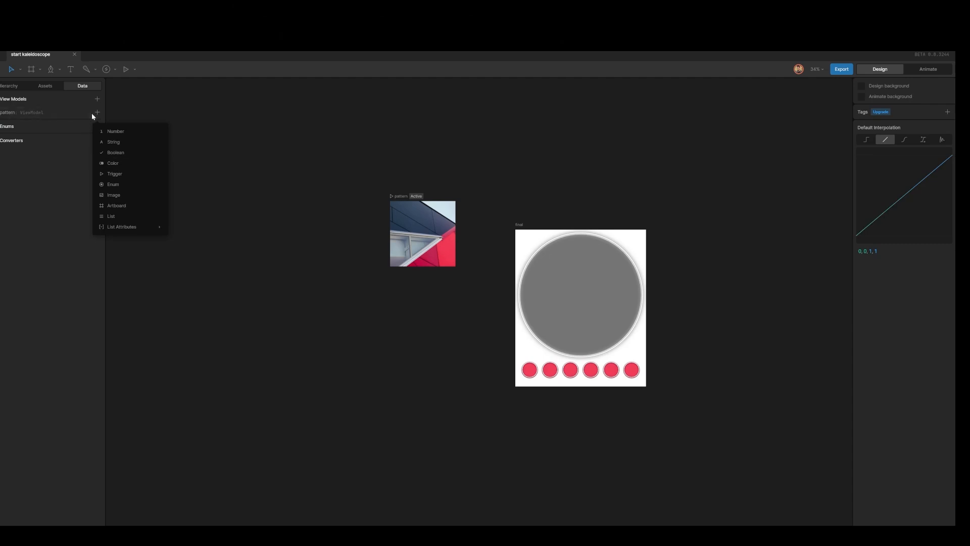
click(118, 197)
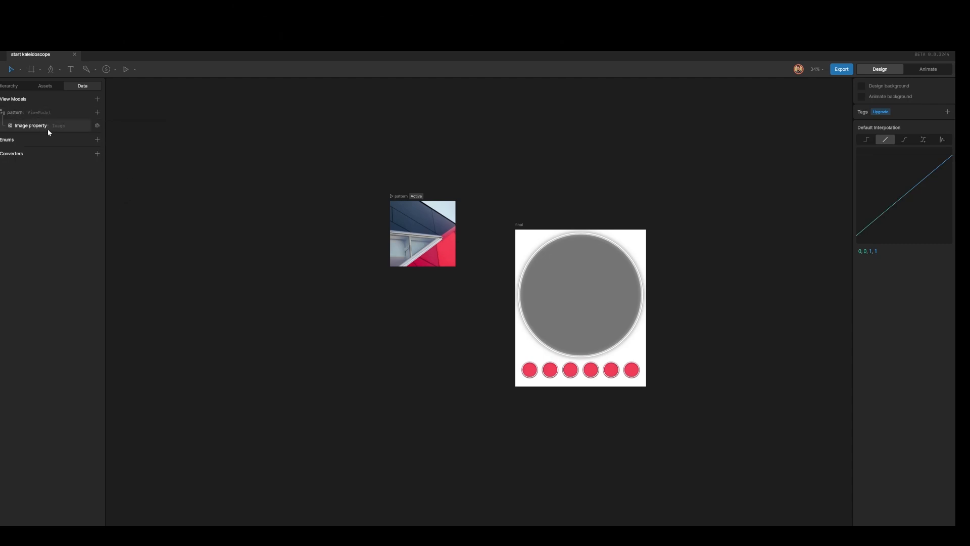
click(433, 235)
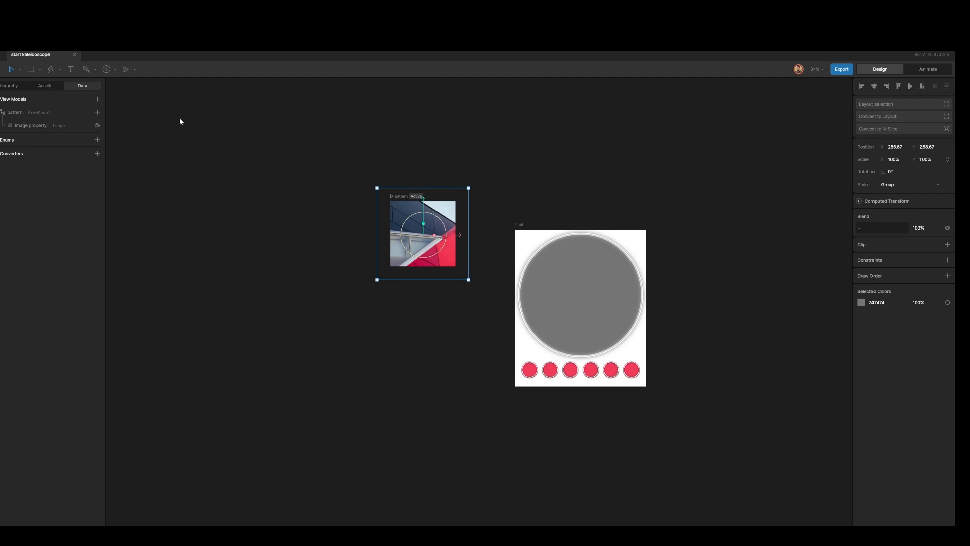
click(10, 86)
click(20, 141)
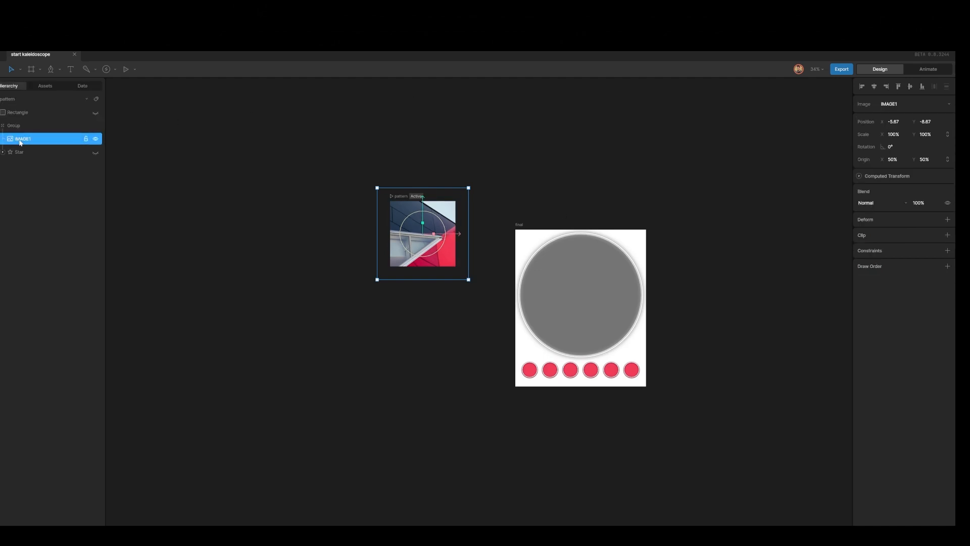
right_click(887, 102)
click(899, 107)
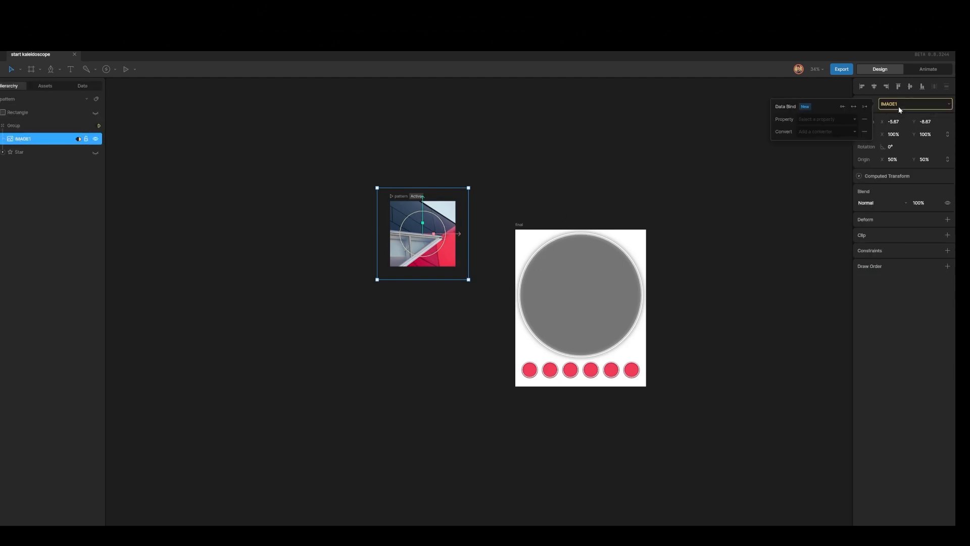
click(827, 119)
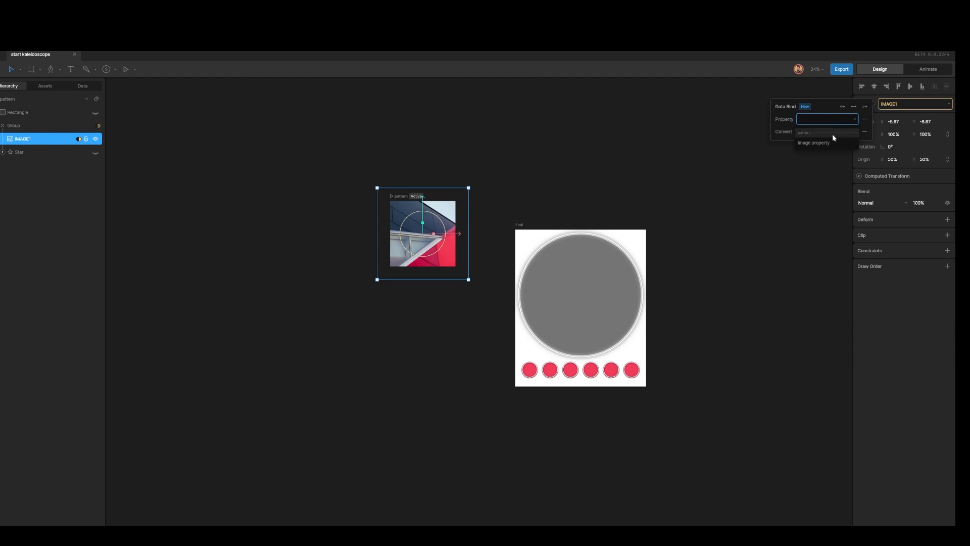
click(827, 144)
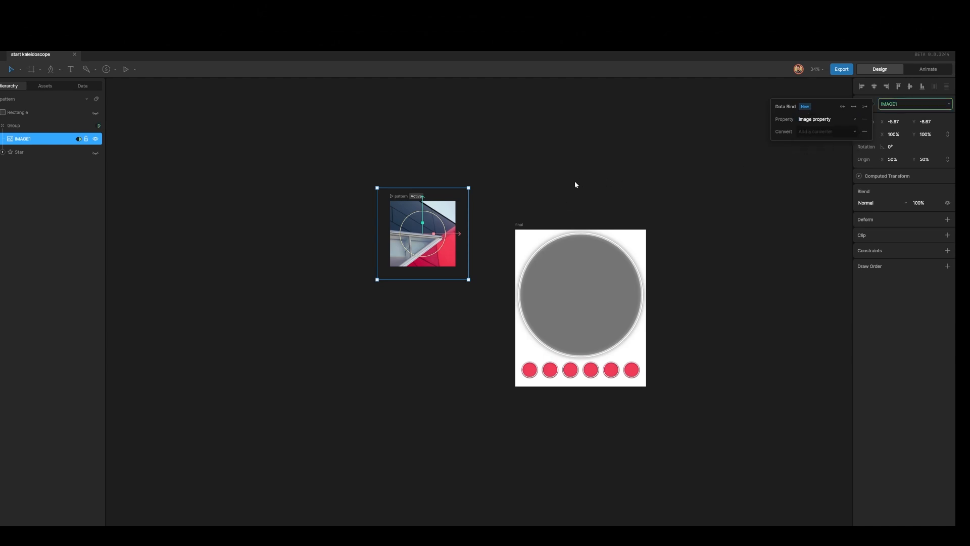
click(537, 185)
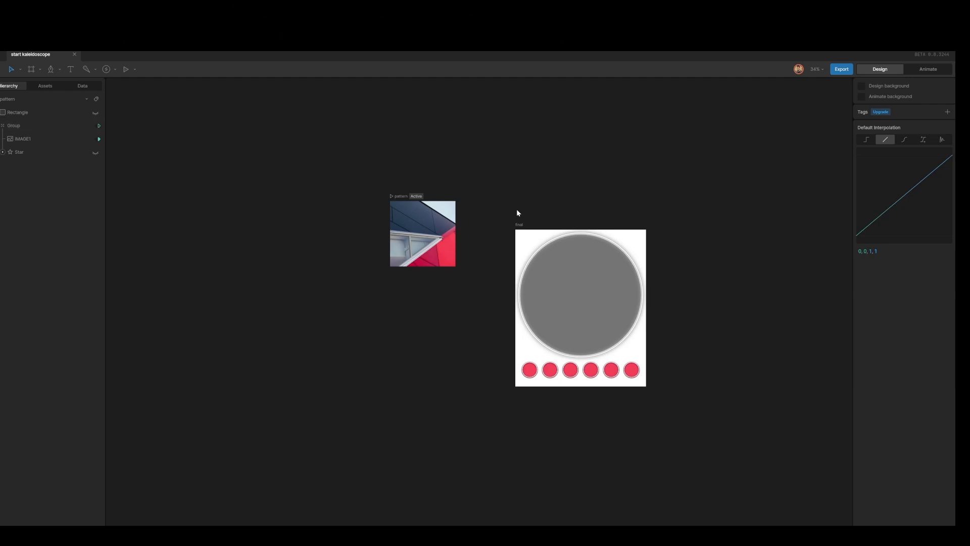
Step: Nest the pattern artboard inside the final artboard and align it to that artboard's top-left corner
click(624, 253)
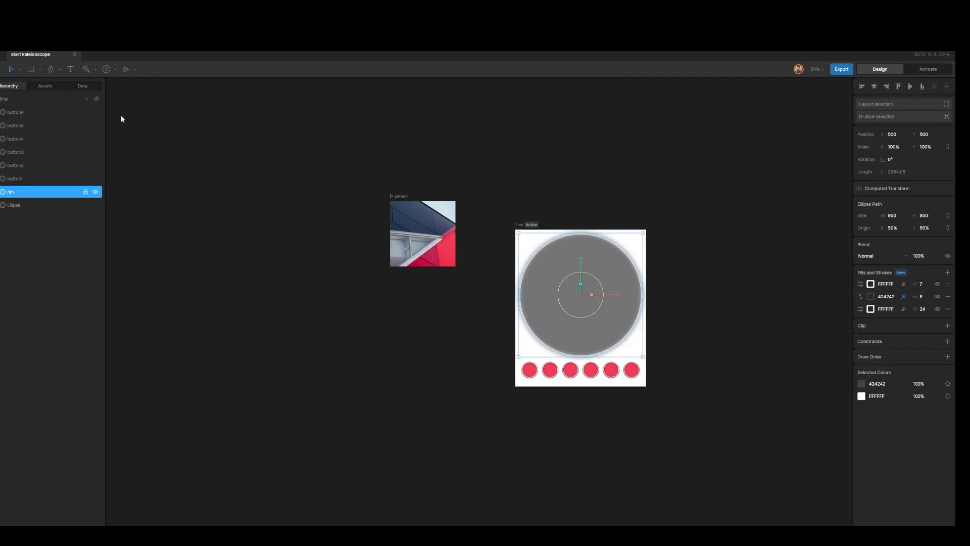
click(4, 100)
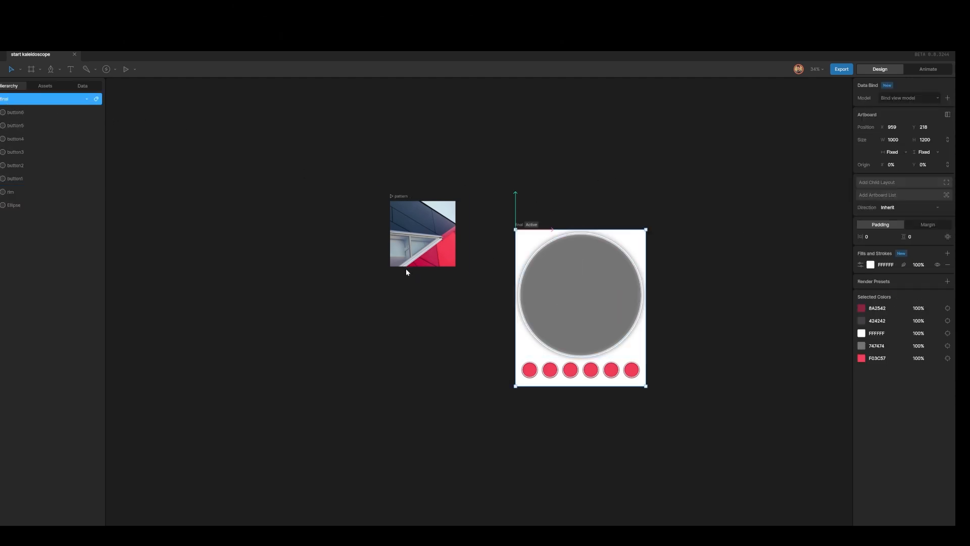
key(f)
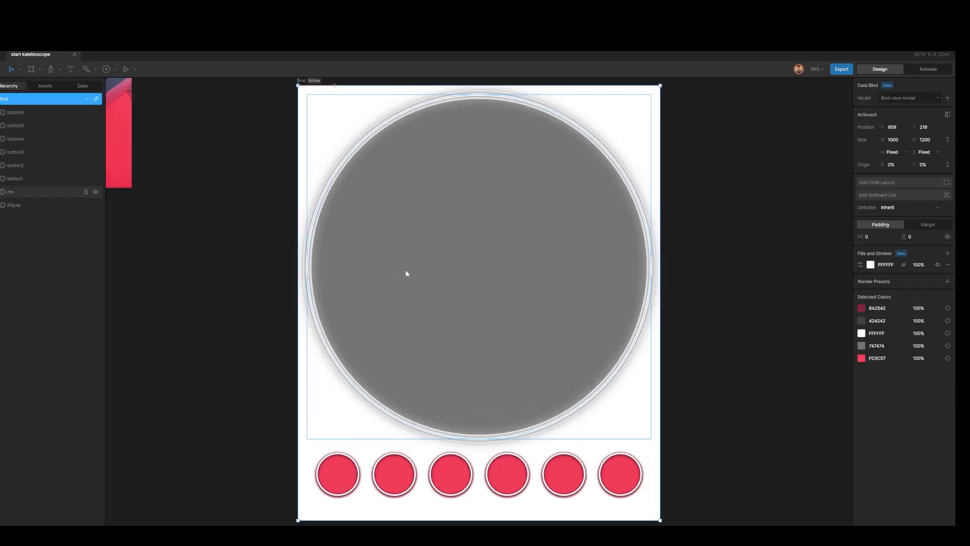
click(255, 225)
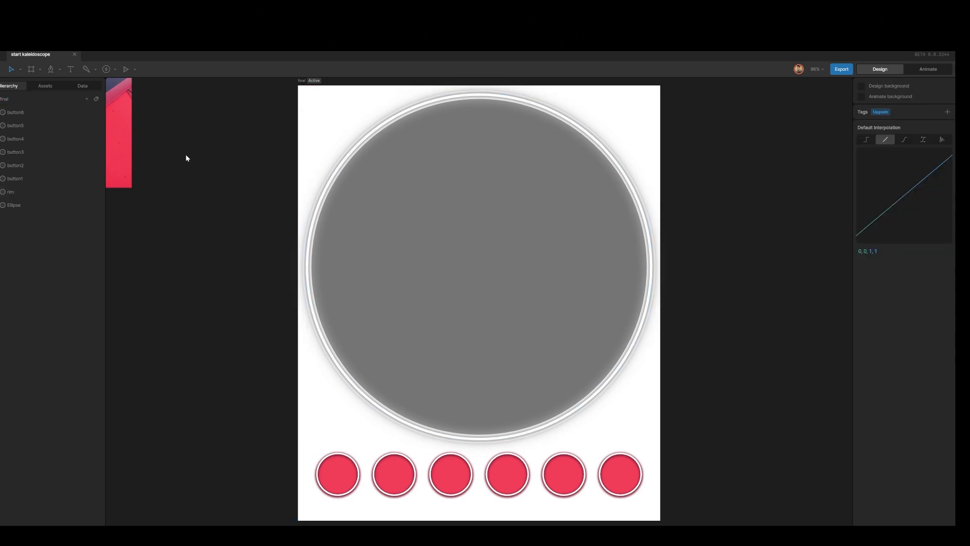
key(a)
click(333, 138)
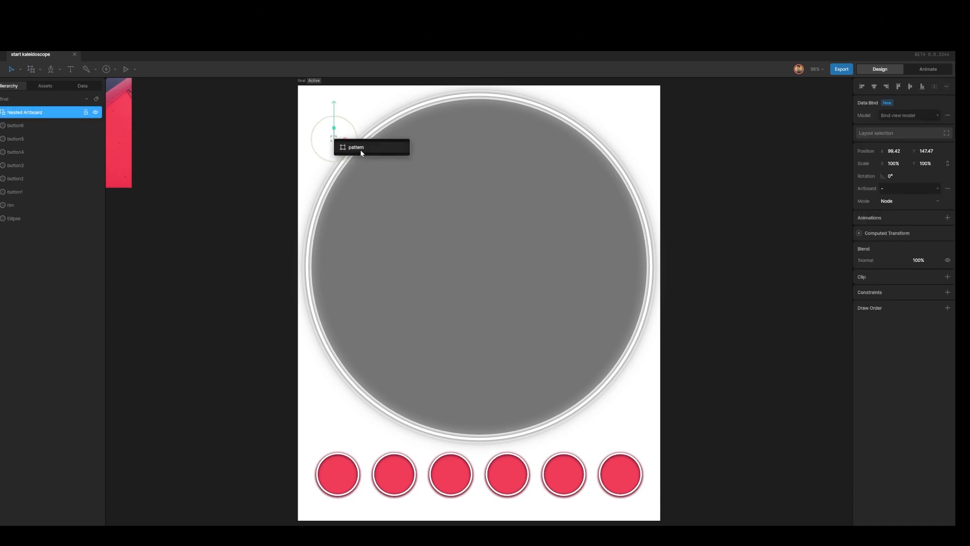
click(360, 150)
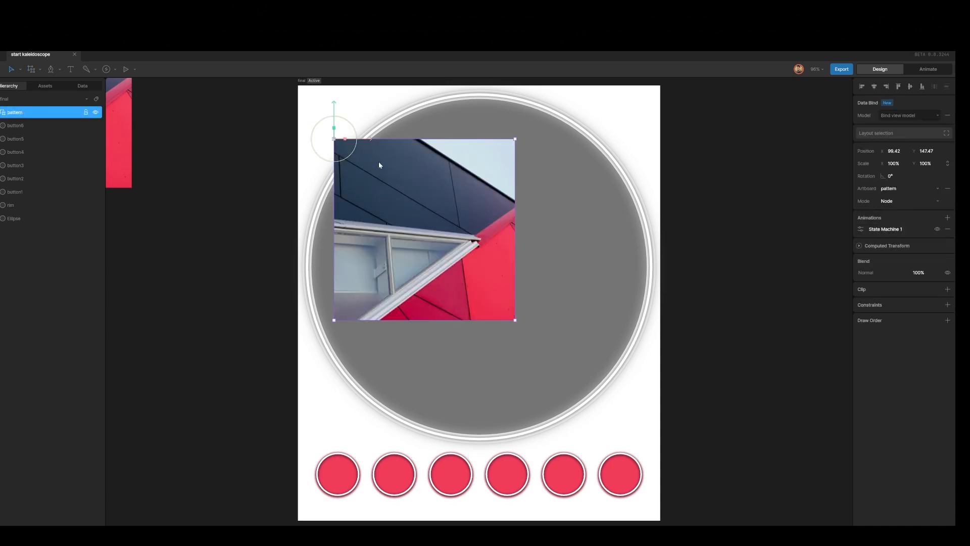
click(862, 87)
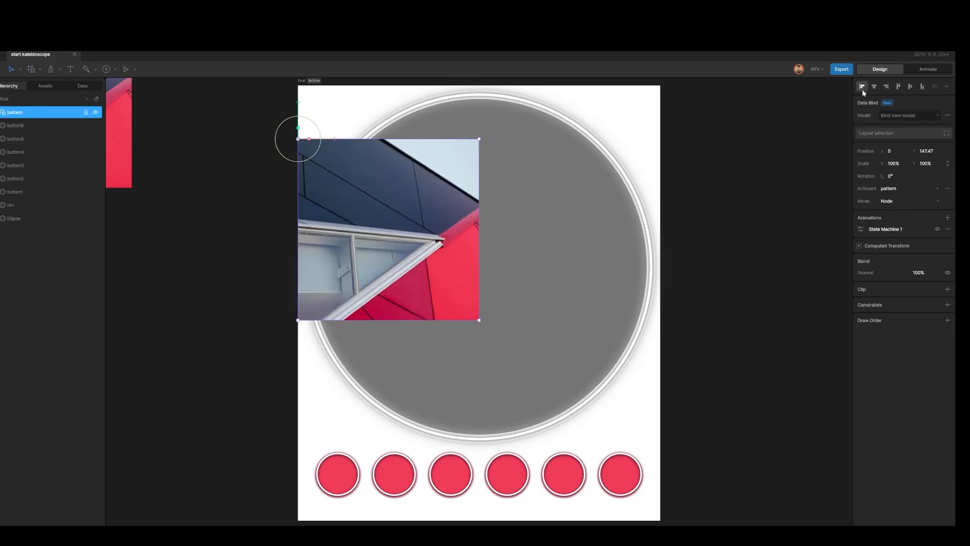
click(898, 86)
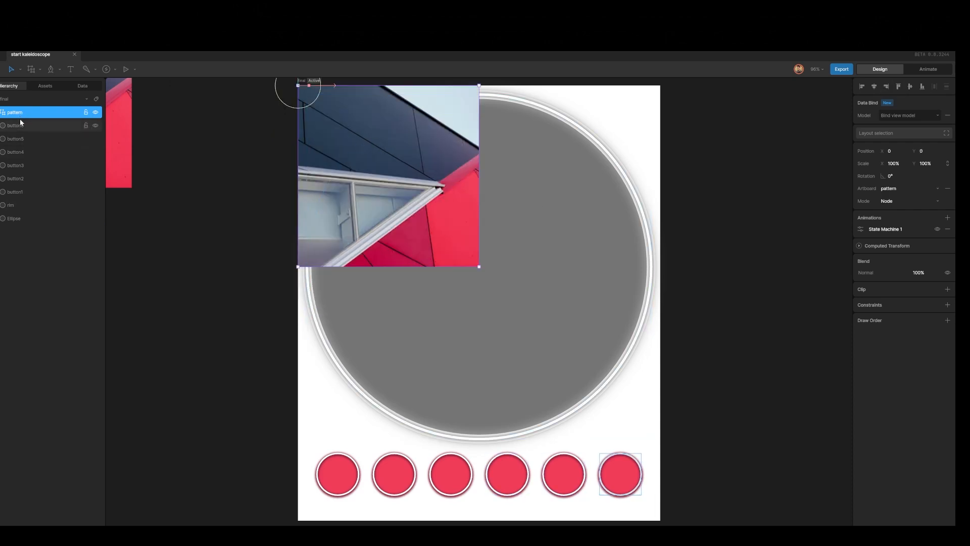
Step: Duplicate the nested pattern, mirror the copy with an X scale of -100%, and align it to the final artboard's right edge
key(ctrl+d)
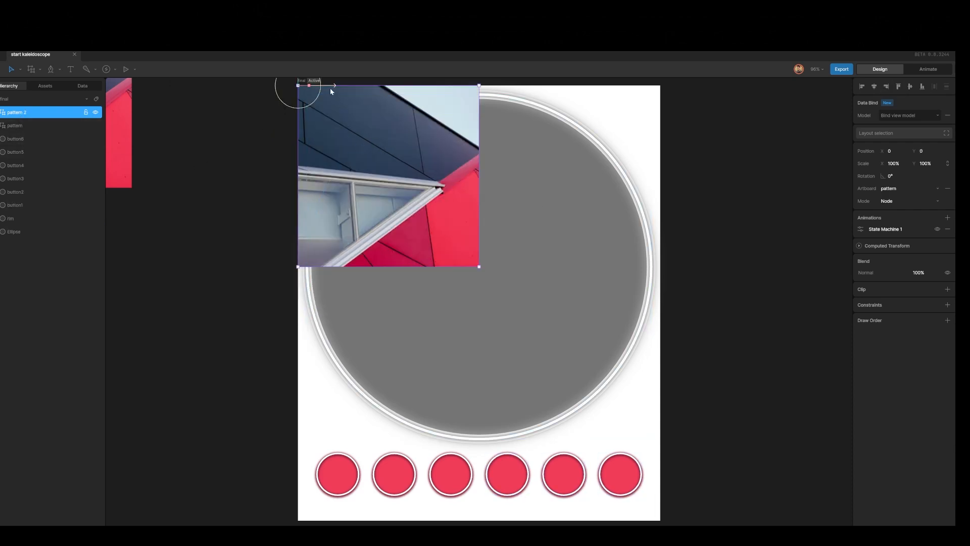
drag(307, 89, 515, 90)
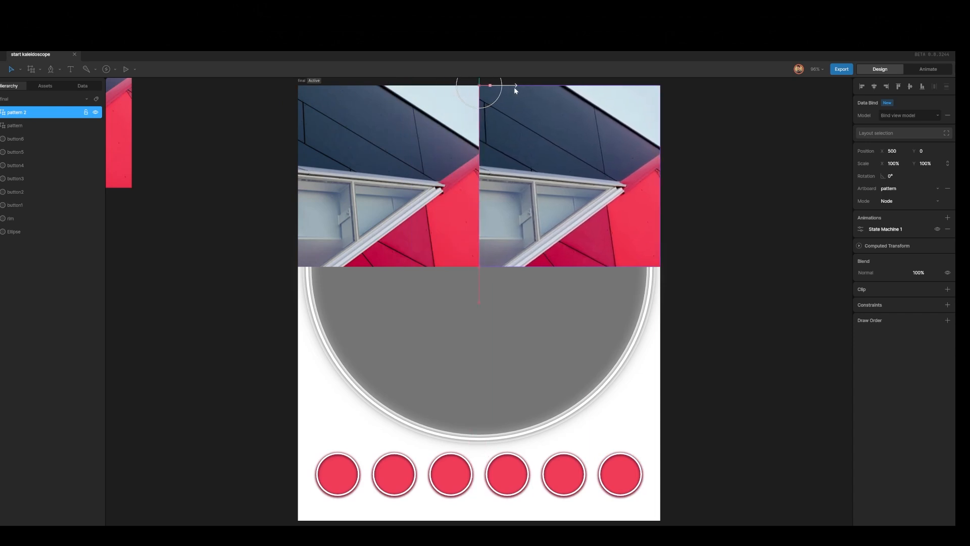
click(895, 163)
text(-)
key(Return)
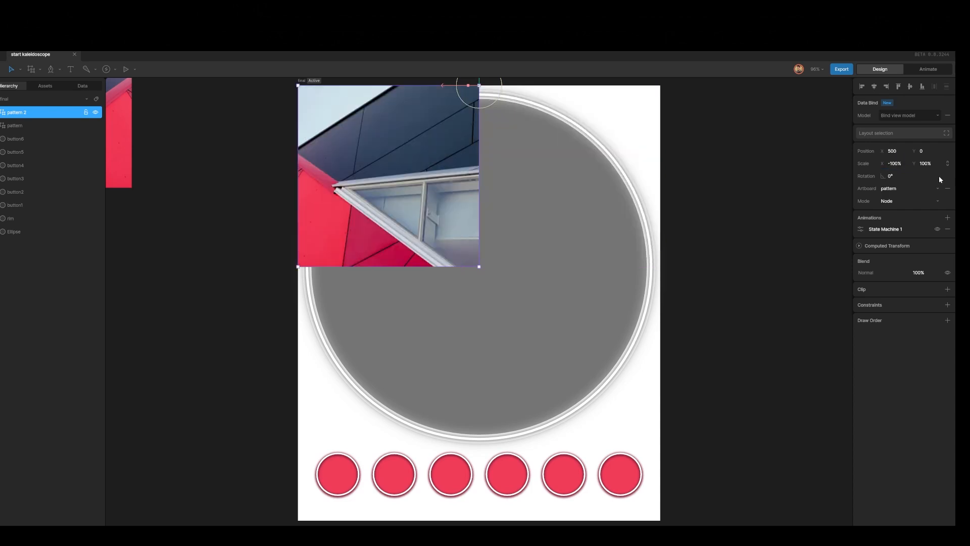
click(885, 87)
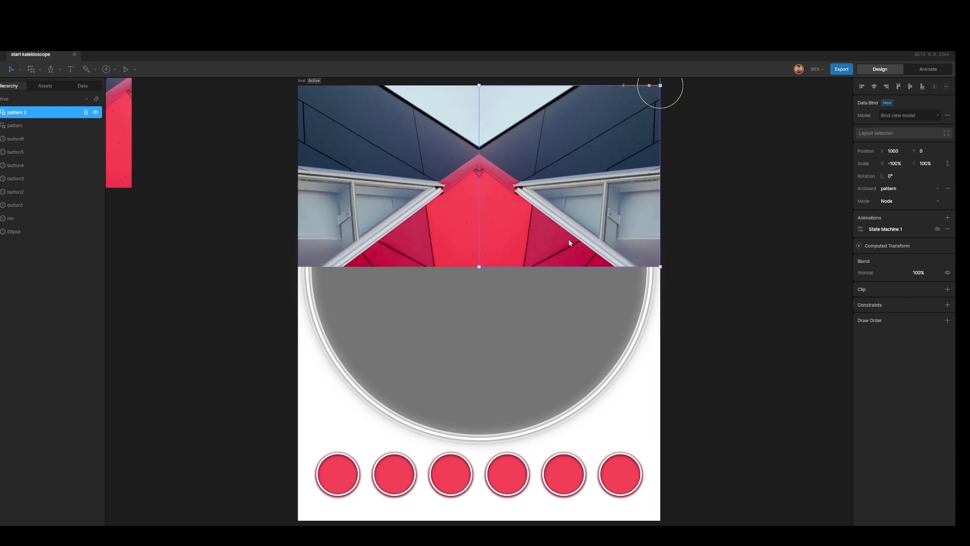
Step: Duplicate the mirrored pattern, set the copy's Y scale to -100%, and move it to Y 1000 below the upper-right tile
key(ctrl+d)
drag(661, 81, 659, 162)
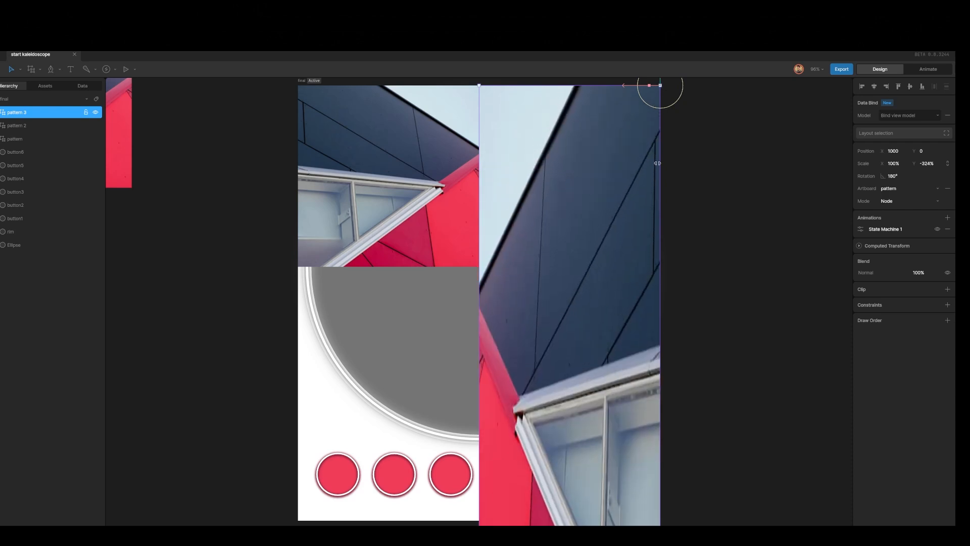
key(ctrl+z)
scroll(667, 152, up, 1)
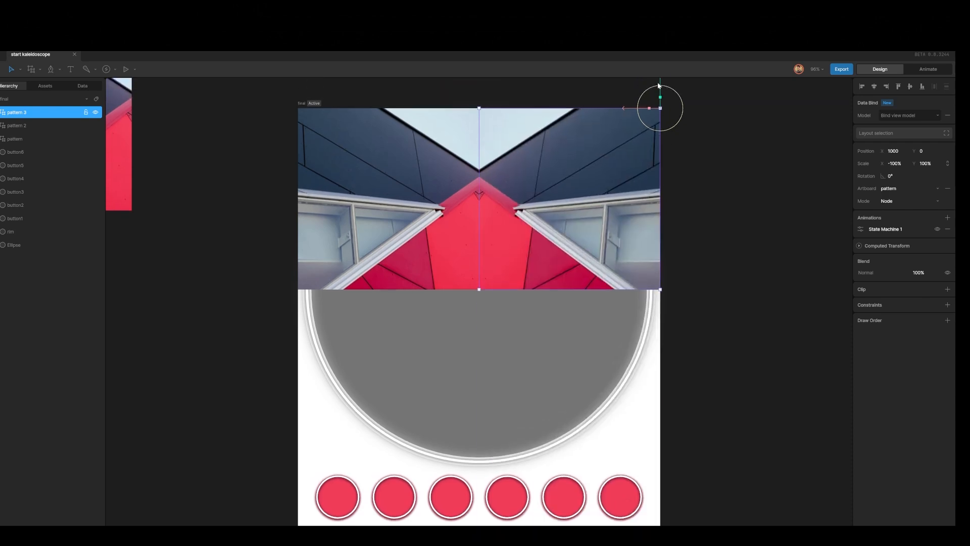
drag(660, 108, 660, 289)
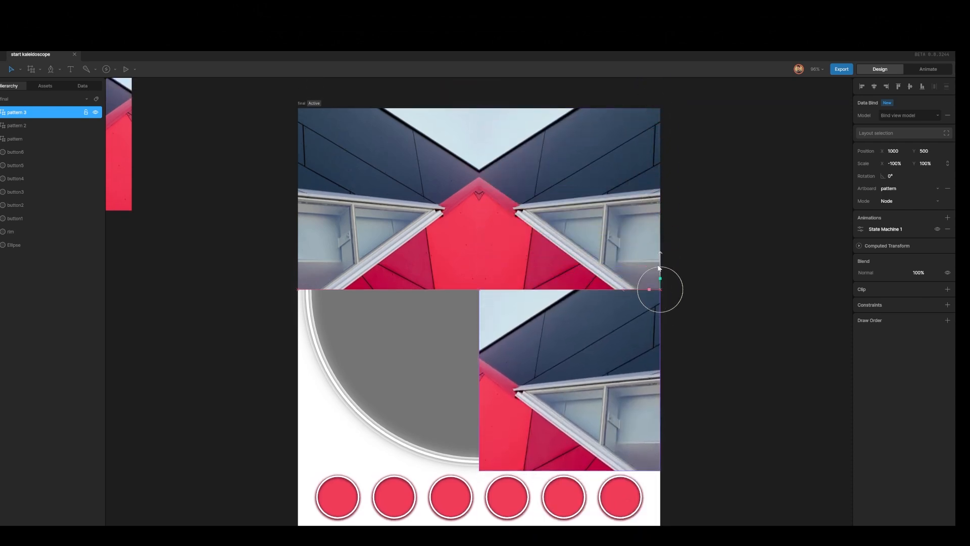
click(933, 163)
text(-100)
key(Return)
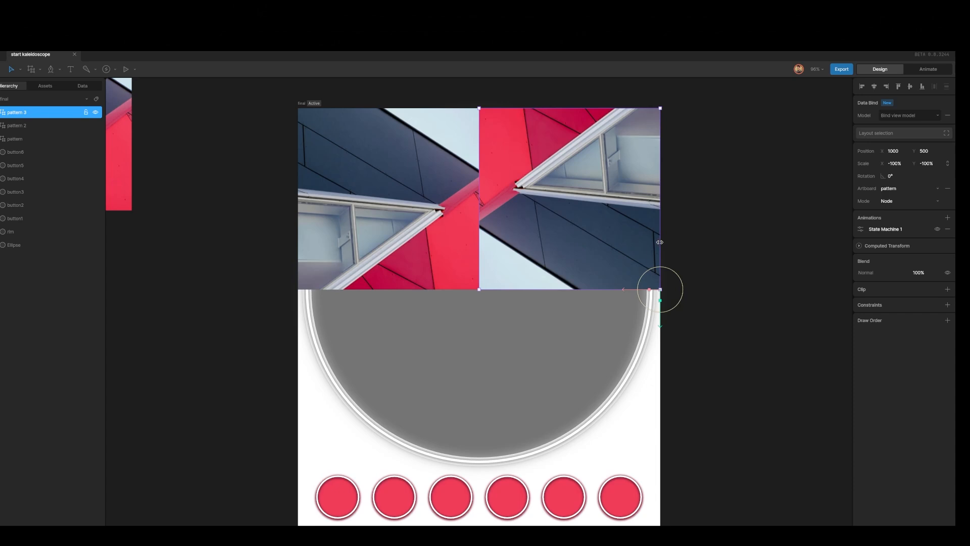
drag(661, 329, 636, 511)
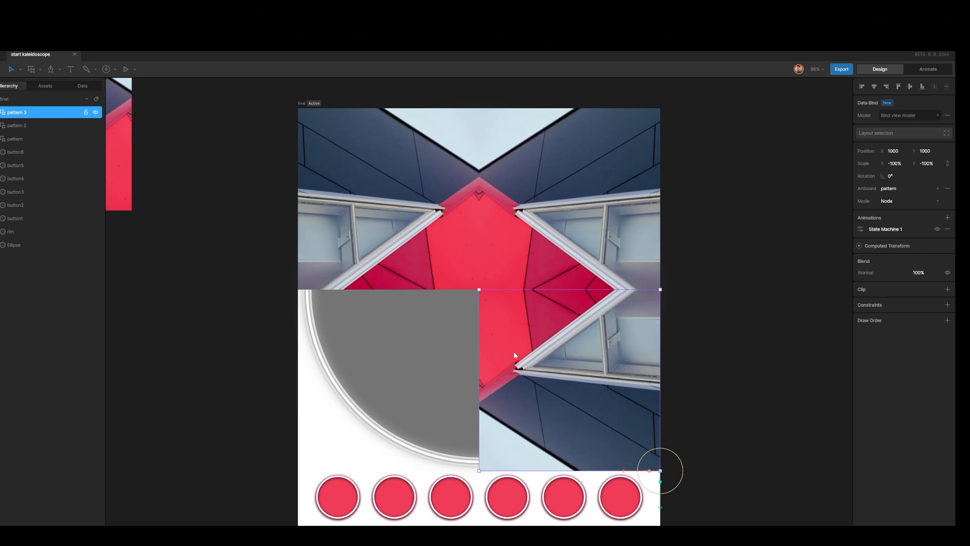
Step: Duplicate the lower-right pattern, set the copy's X scale to 100%, and move it to X 0 to fill the lower-left quadrant
key(ctrl+d)
drag(623, 470, 439, 467)
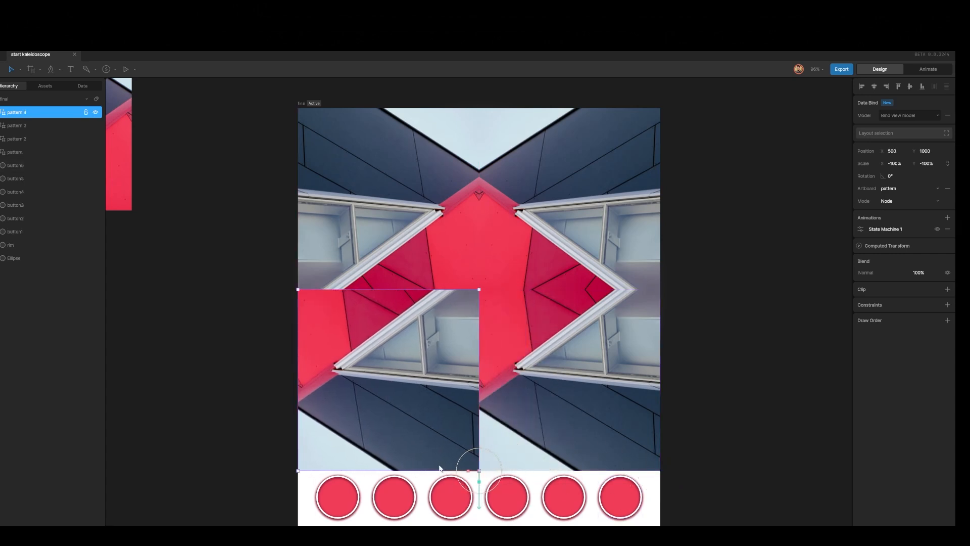
click(894, 163)
text(100)
key(Return)
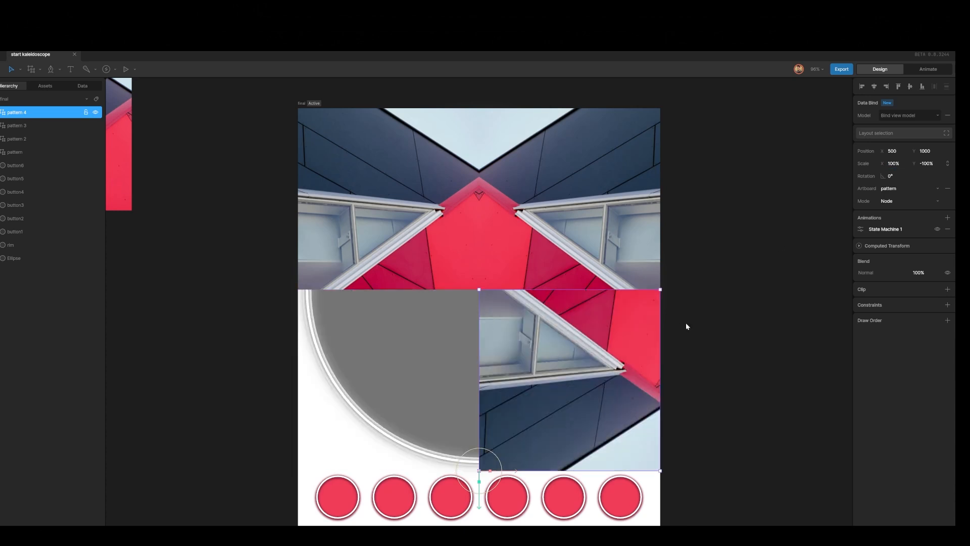
drag(517, 471, 329, 469)
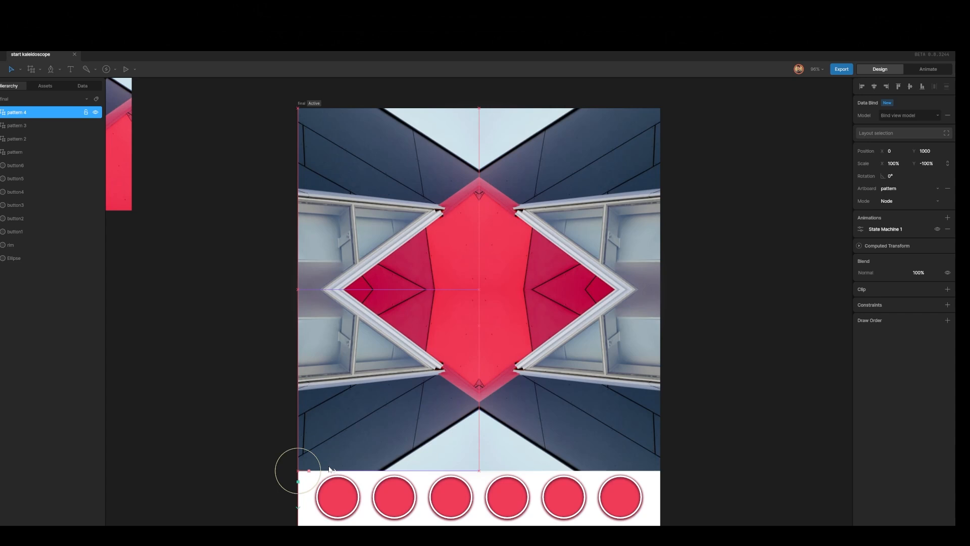
Step: Move all four nested pattern layers between the rim and Ellipse layers in the final artboard's layer order
shift+click(6, 152)
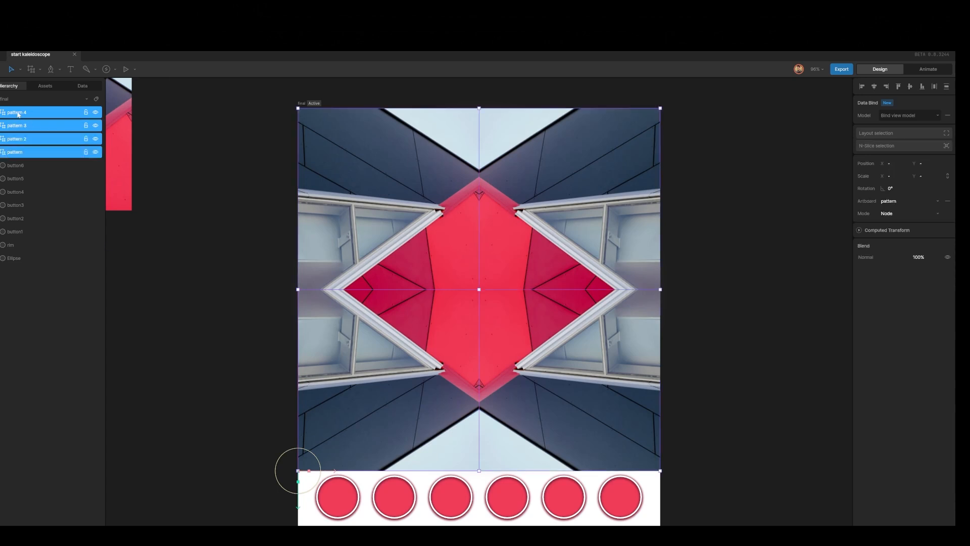
drag(18, 114, 36, 249)
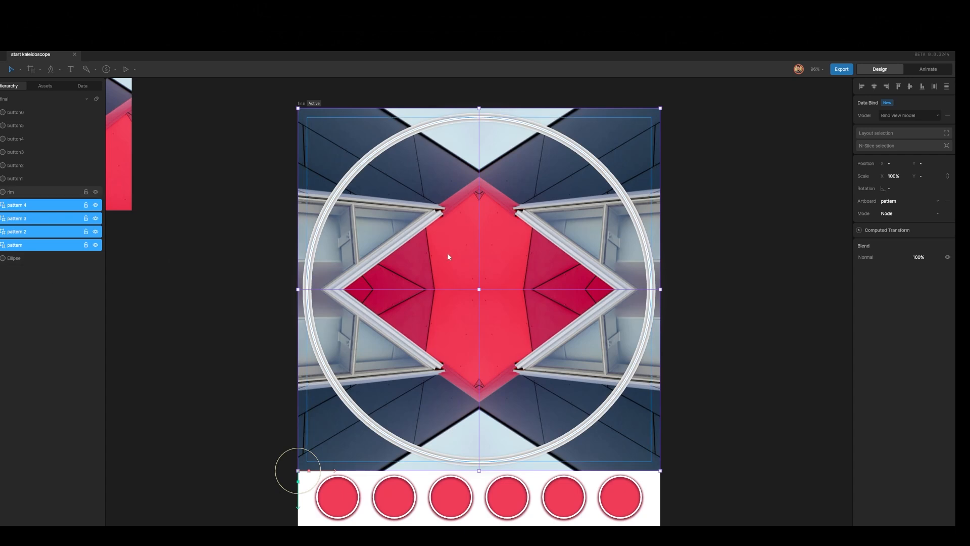
Step: Clip the pattern 4 and pattern 3 layers with the Ellipse shape
click(29, 207)
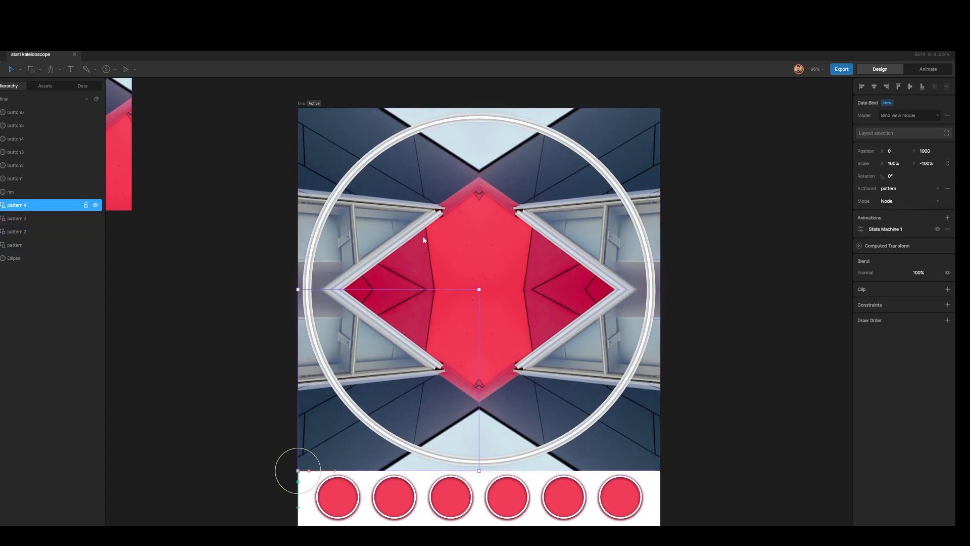
click(948, 289)
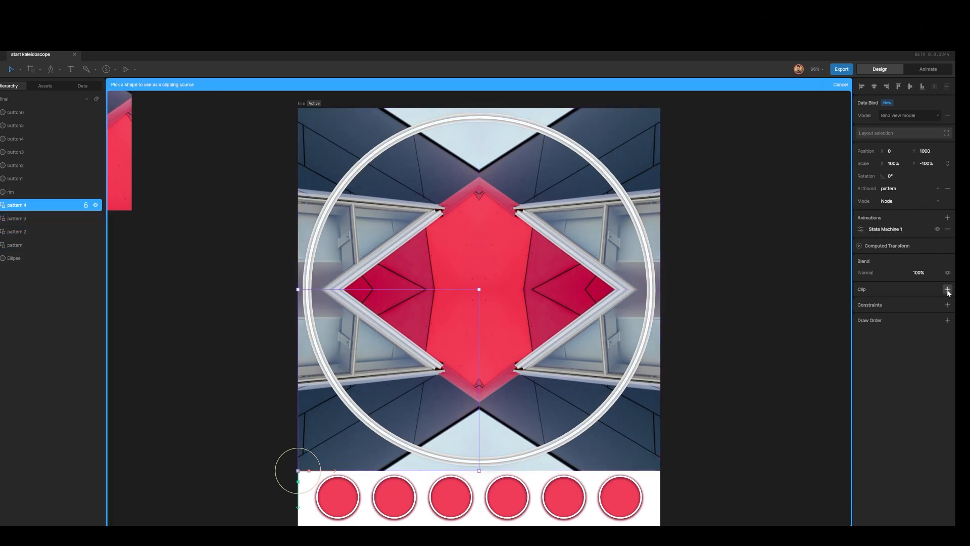
click(17, 260)
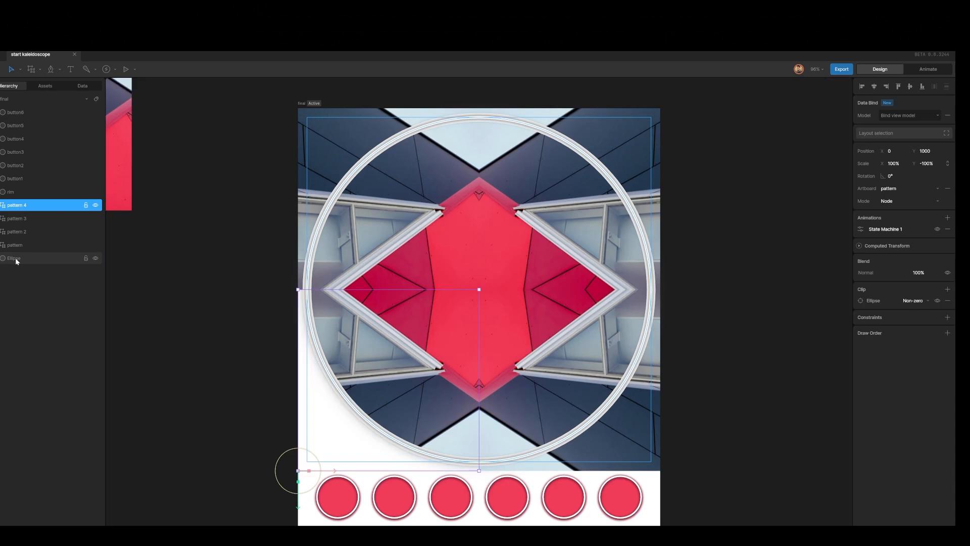
click(14, 221)
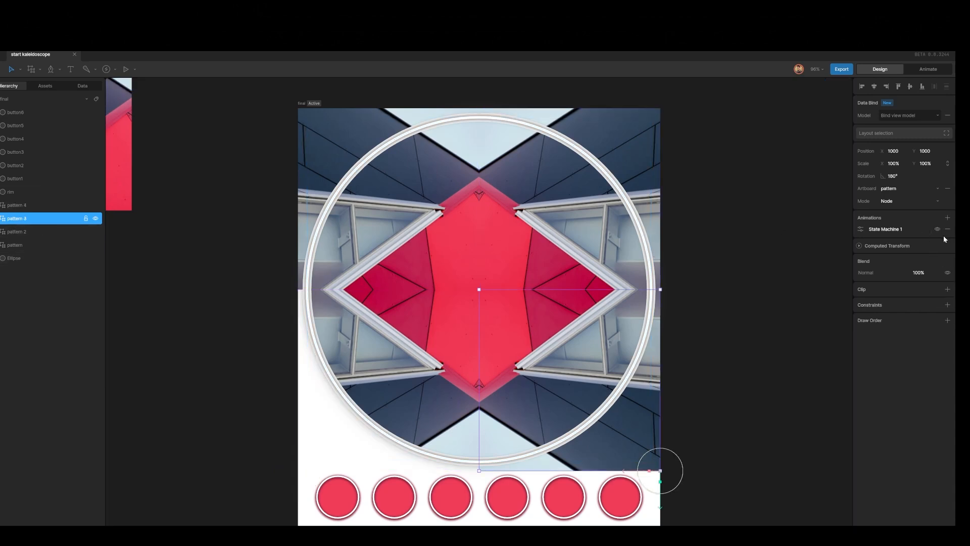
click(948, 289)
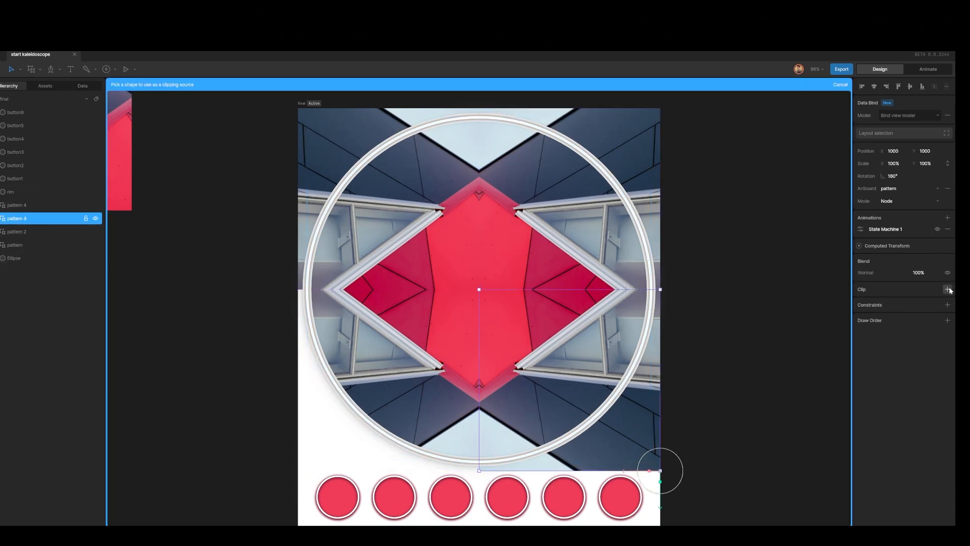
click(17, 260)
Step: Clip the pattern 2 and pattern layers with the Ellipse shape, leaving nothing selected
click(17, 232)
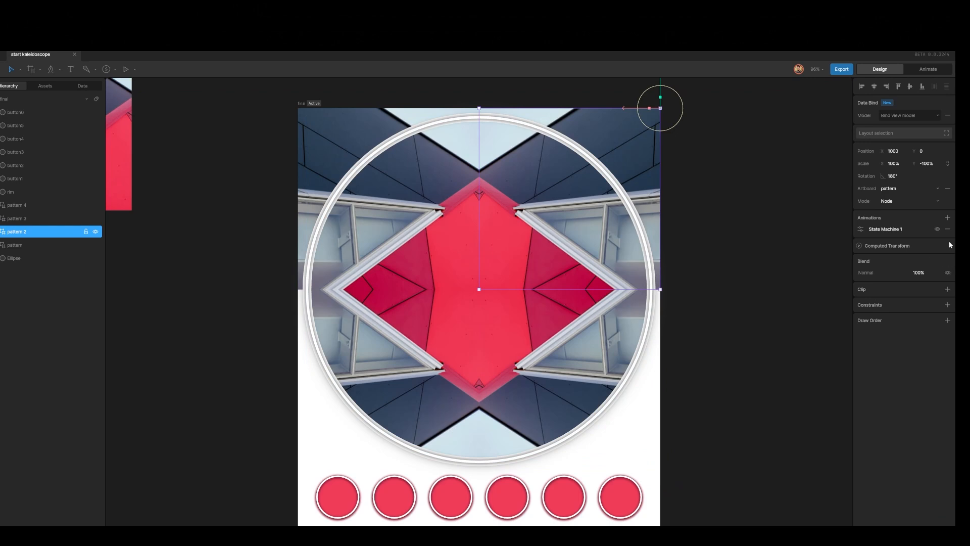
click(948, 290)
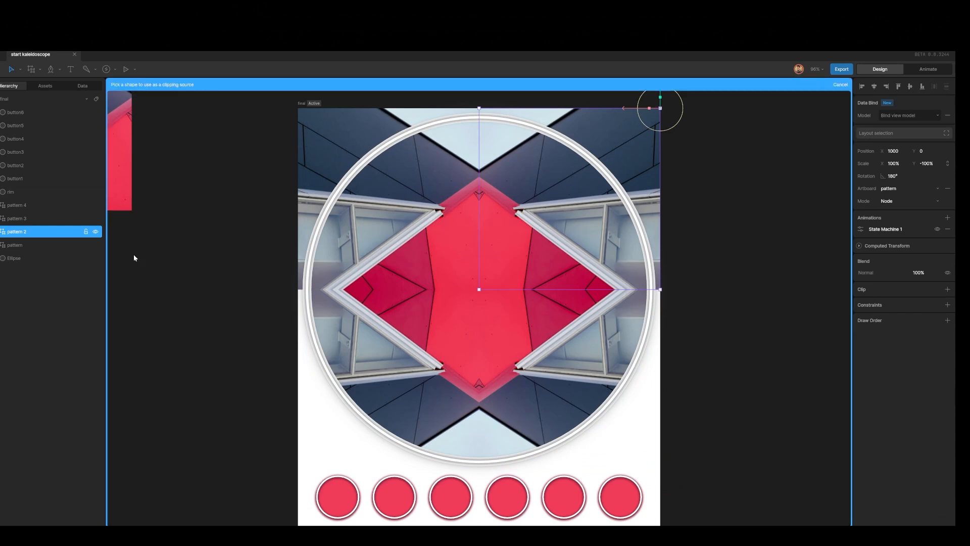
click(17, 258)
click(16, 248)
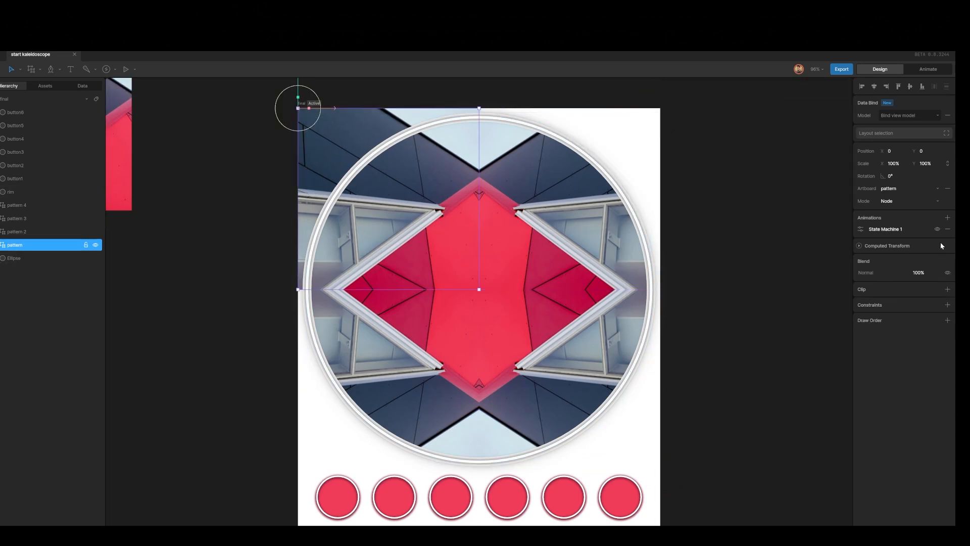
click(947, 290)
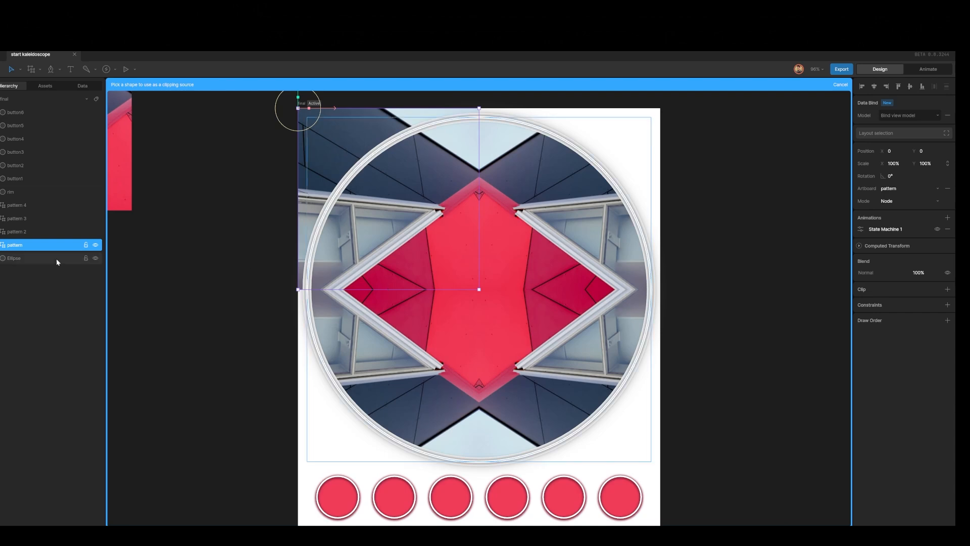
click(13, 260)
click(713, 261)
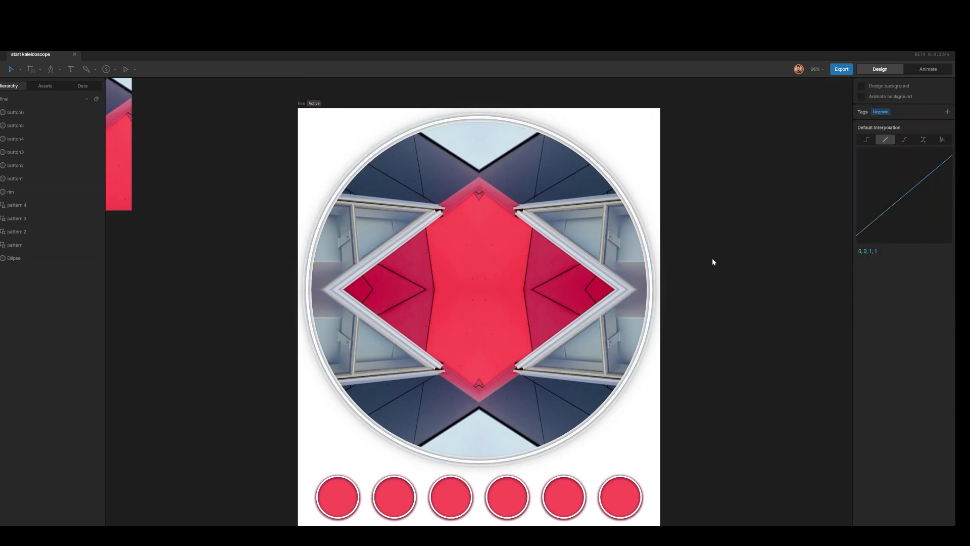
Step: Switch to Animate mode and create a new view model bound to the final artboard
scroll(694, 231, down, 4)
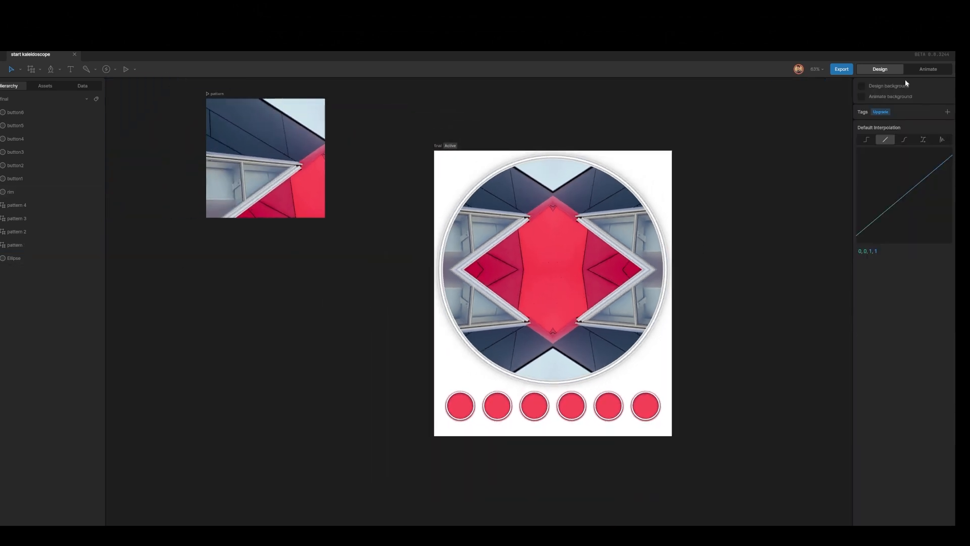
click(921, 70)
scroll(506, 256, down, 2)
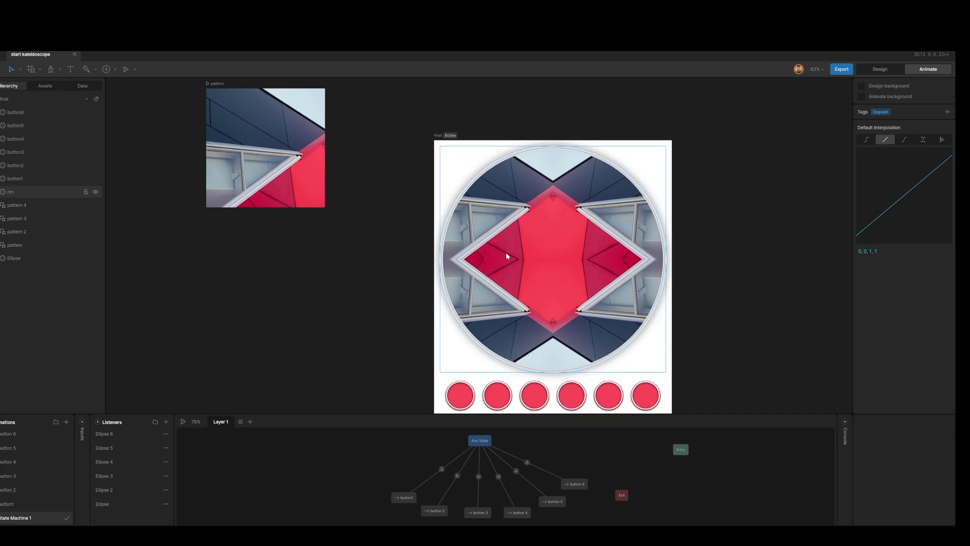
scroll(506, 258, down, 2)
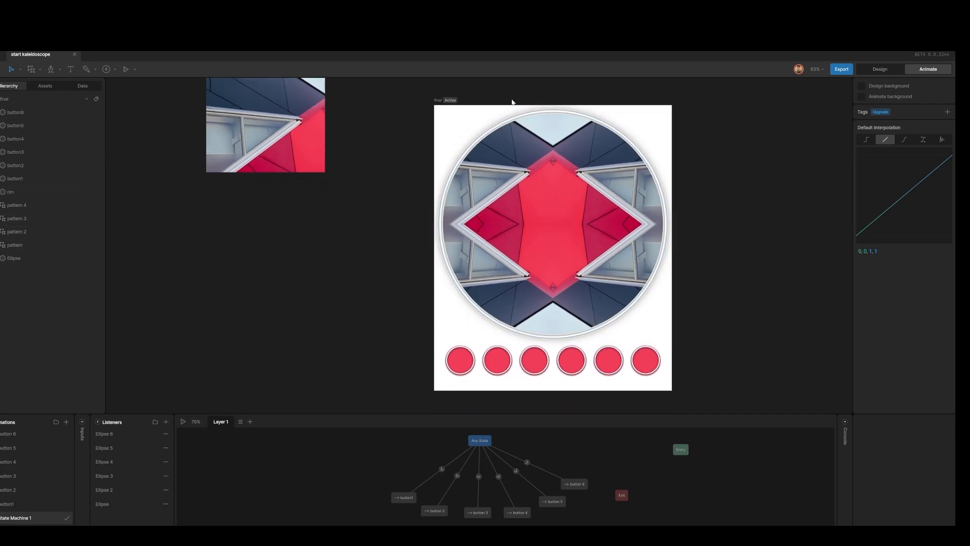
click(438, 101)
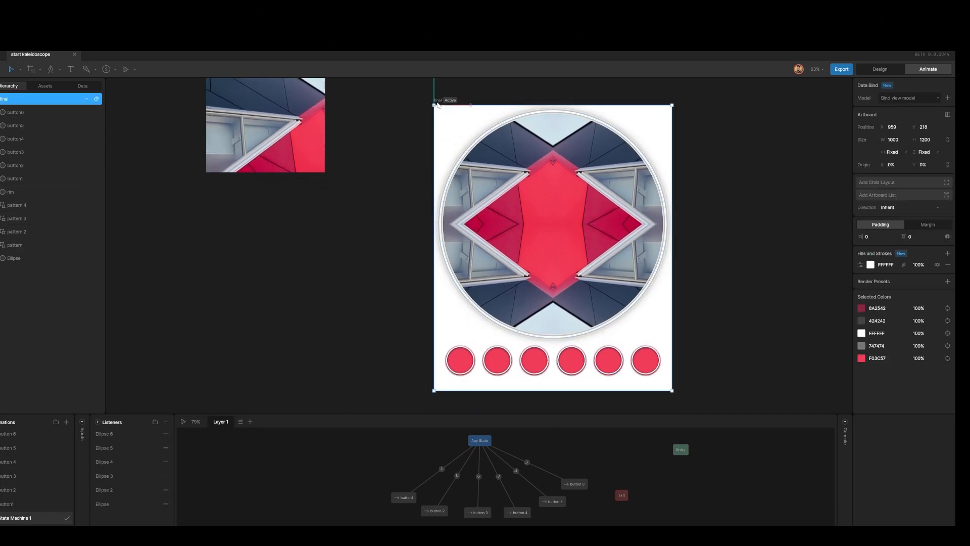
click(82, 88)
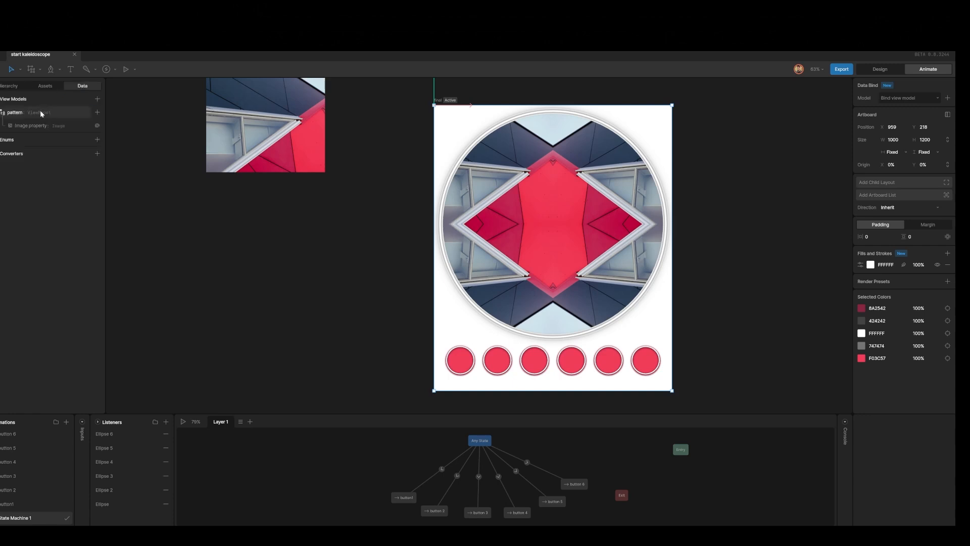
click(10, 86)
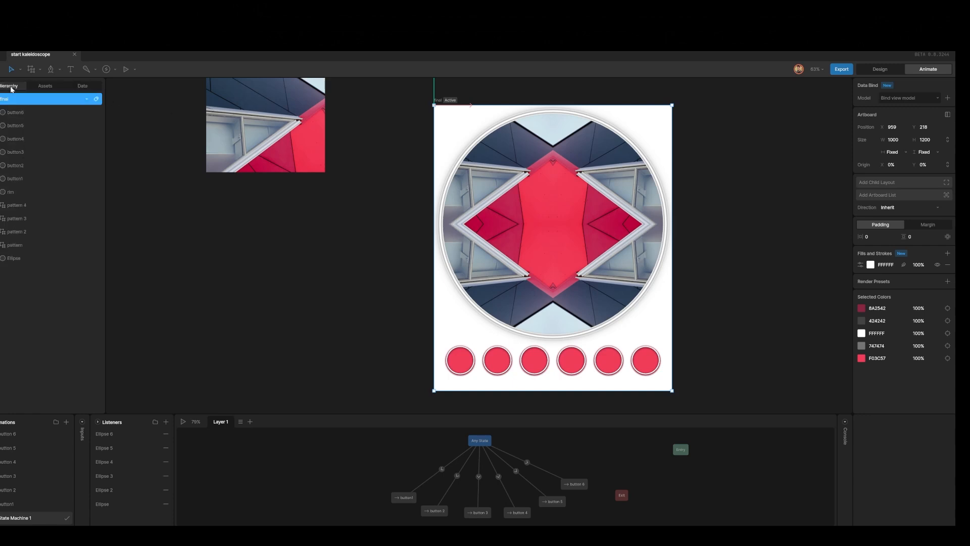
click(83, 86)
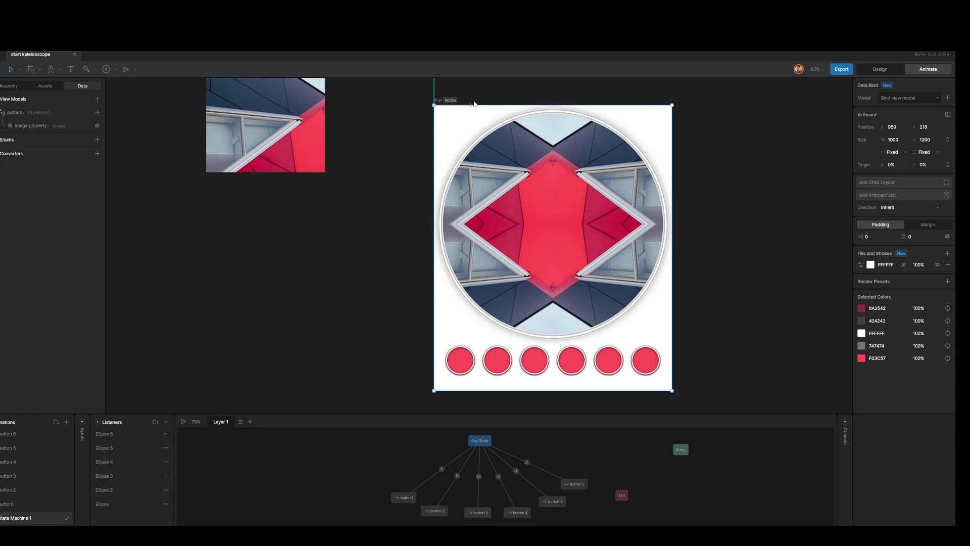
click(948, 98)
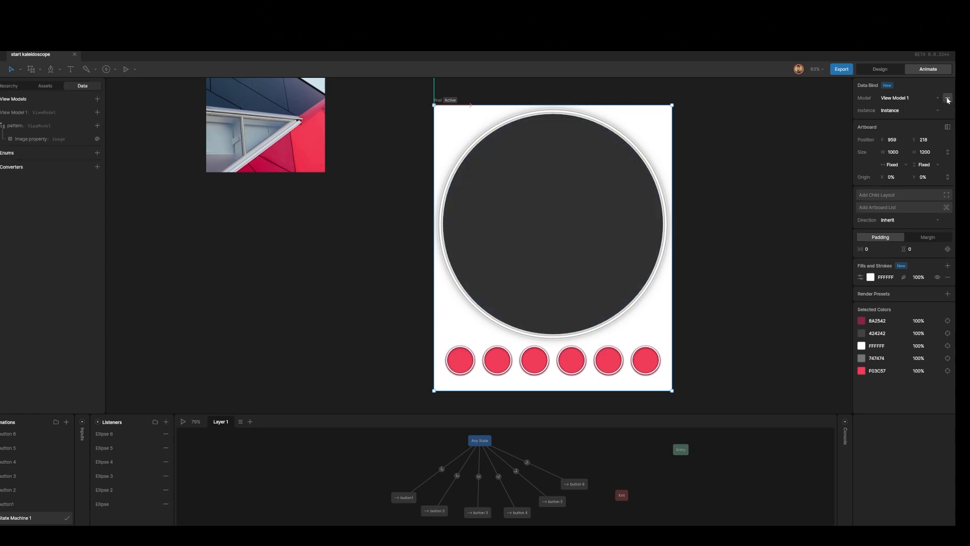
Step: Rename the final artboard's new view model as kaleidoscope
double_click(21, 112)
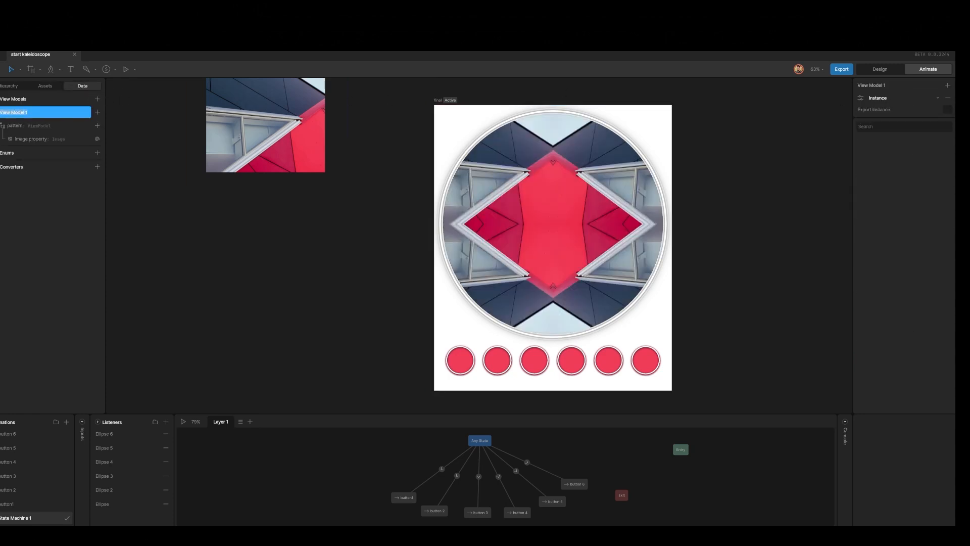
text(kaleidoscope)
click(170, 289)
Step: Add a property to the kaleidoscope view model that references the pattern view model
click(34, 114)
click(99, 114)
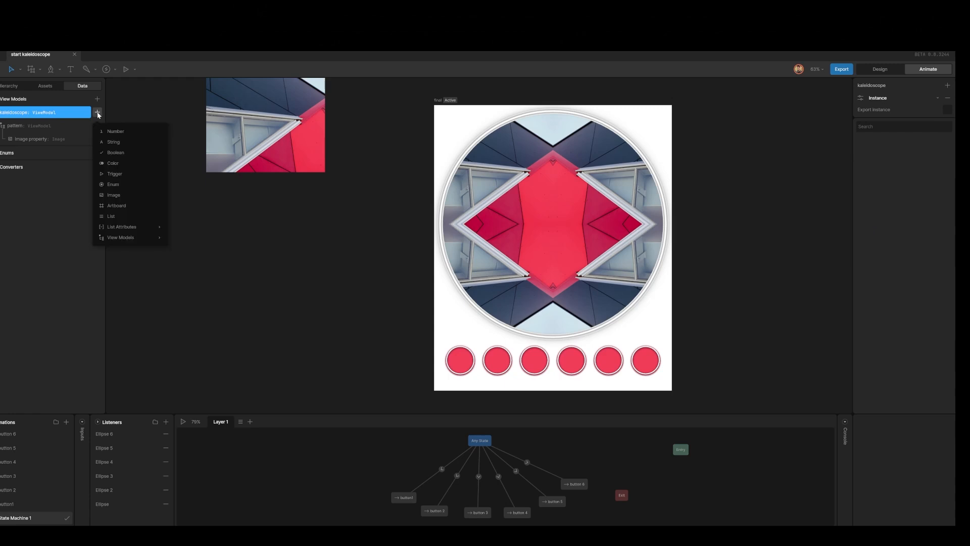
mouse_move(120, 238)
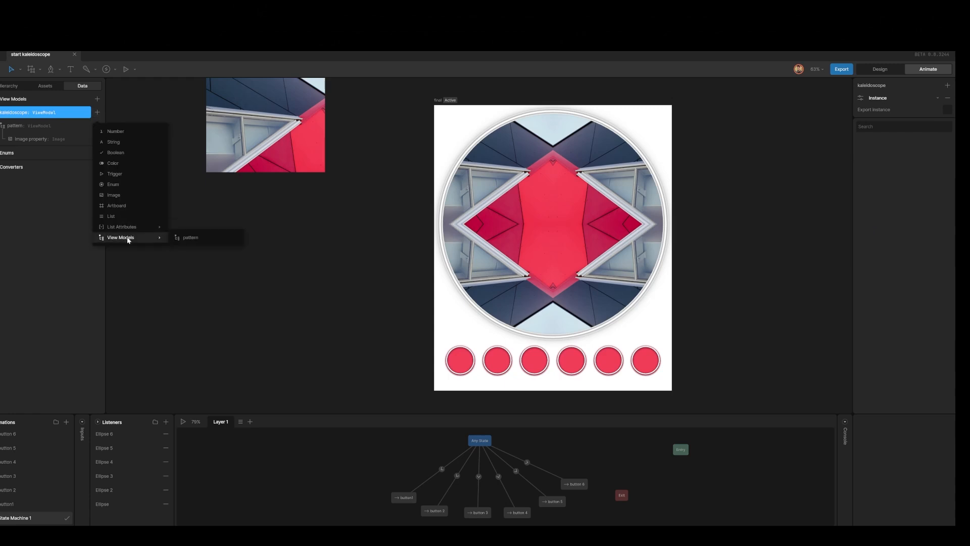
click(189, 238)
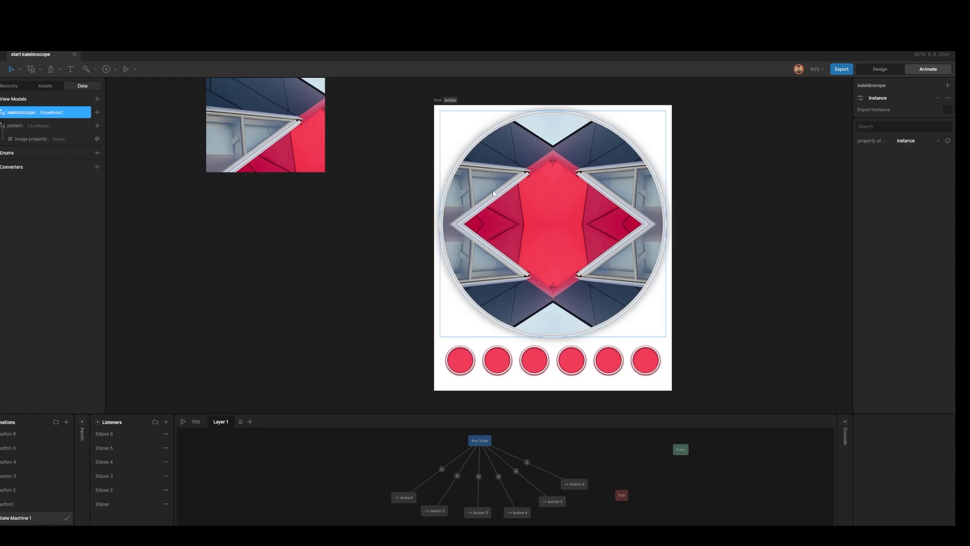
Step: Bind the nested pattern and pattern 2 layers to the "property of pattern" view model property
click(15, 87)
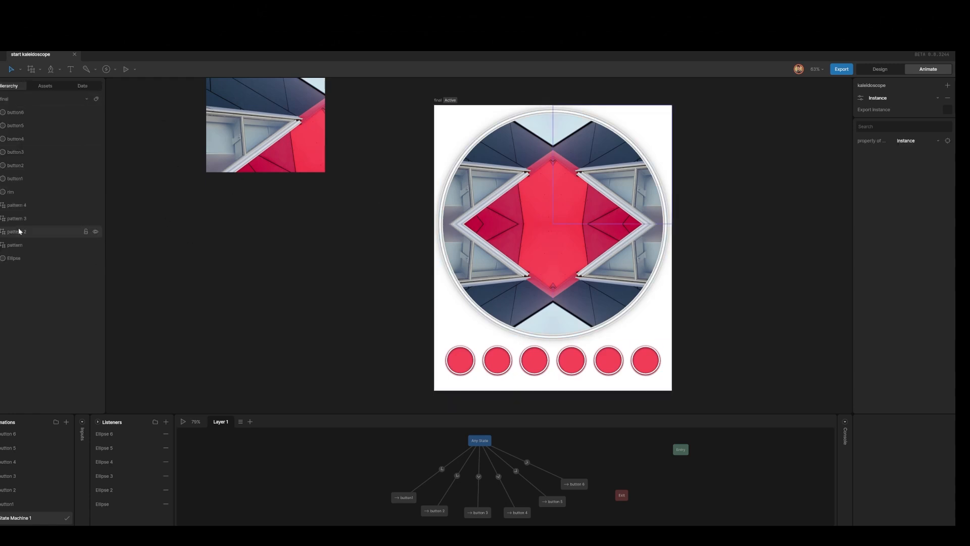
click(24, 244)
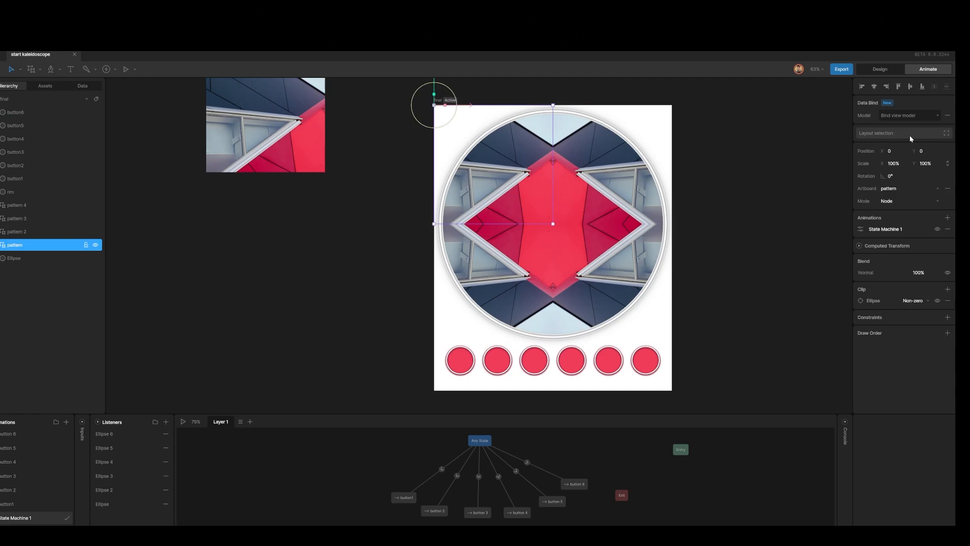
click(933, 115)
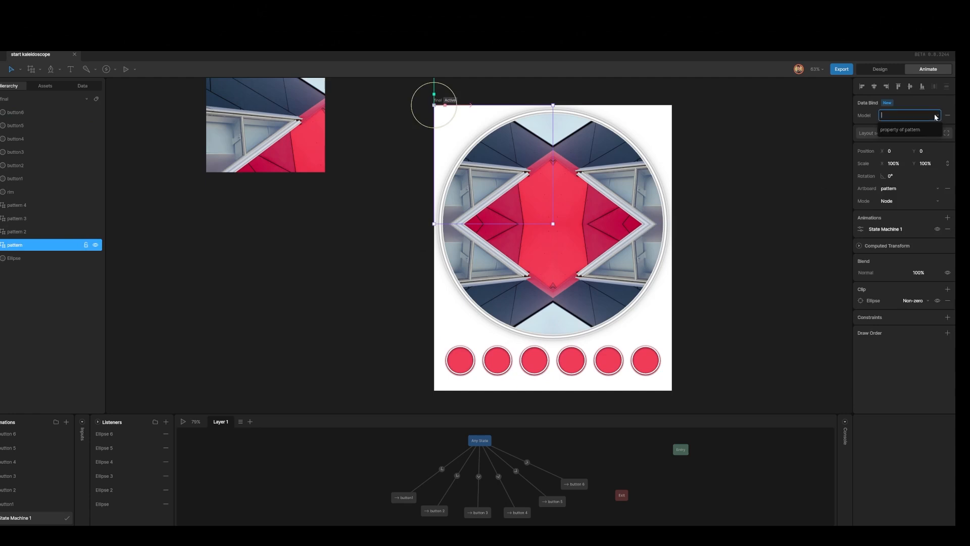
key(Escape)
click(22, 231)
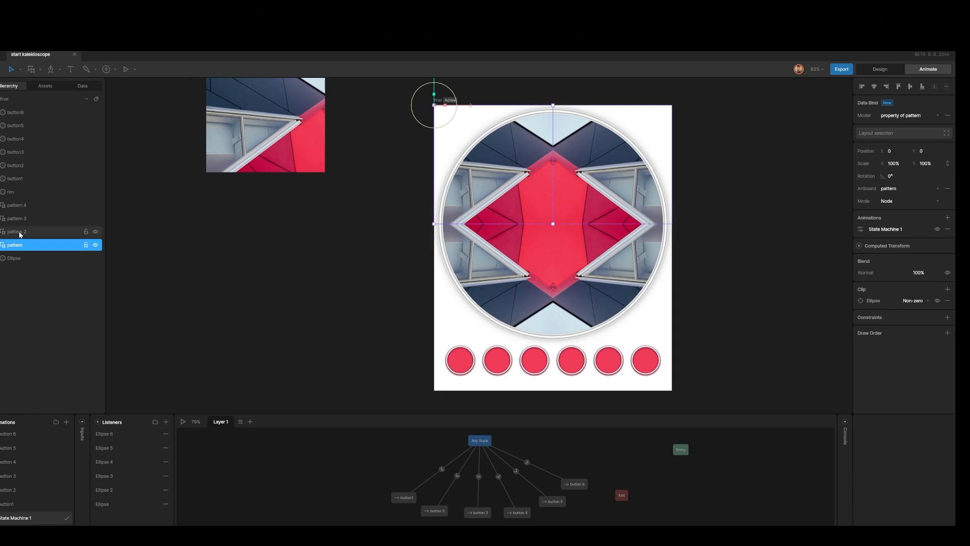
click(909, 115)
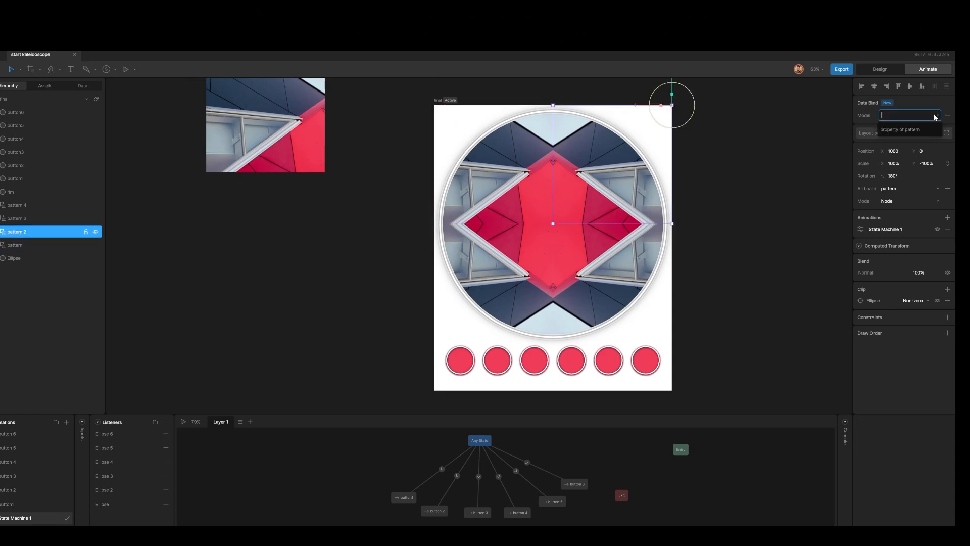
click(900, 134)
Step: Bind the nested pattern 3 and pattern 4 layers to the "property of pattern" view model property
click(17, 219)
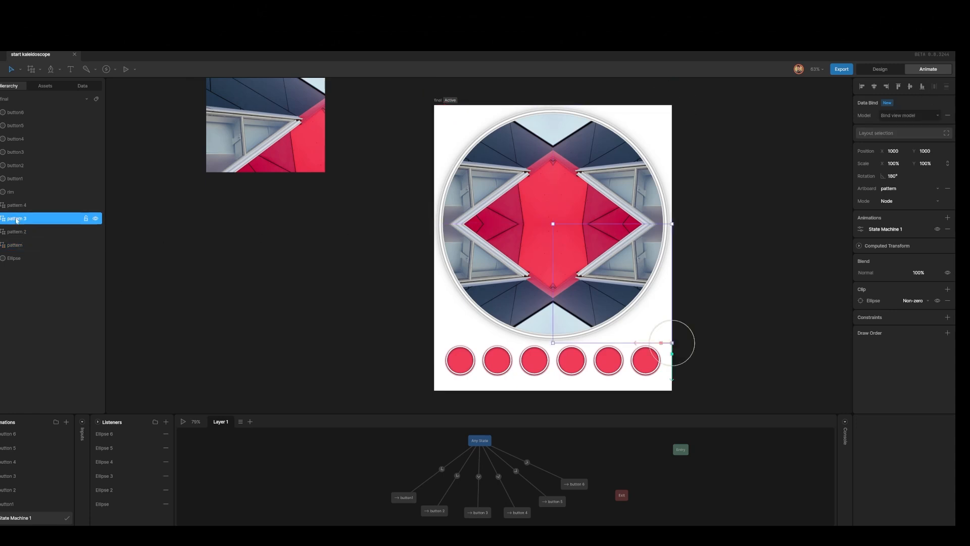
click(930, 114)
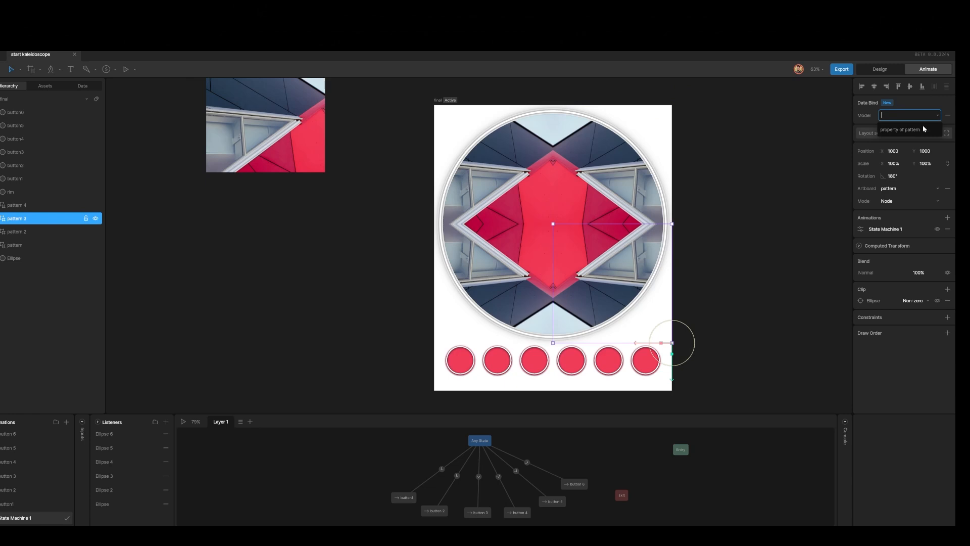
click(920, 129)
click(24, 206)
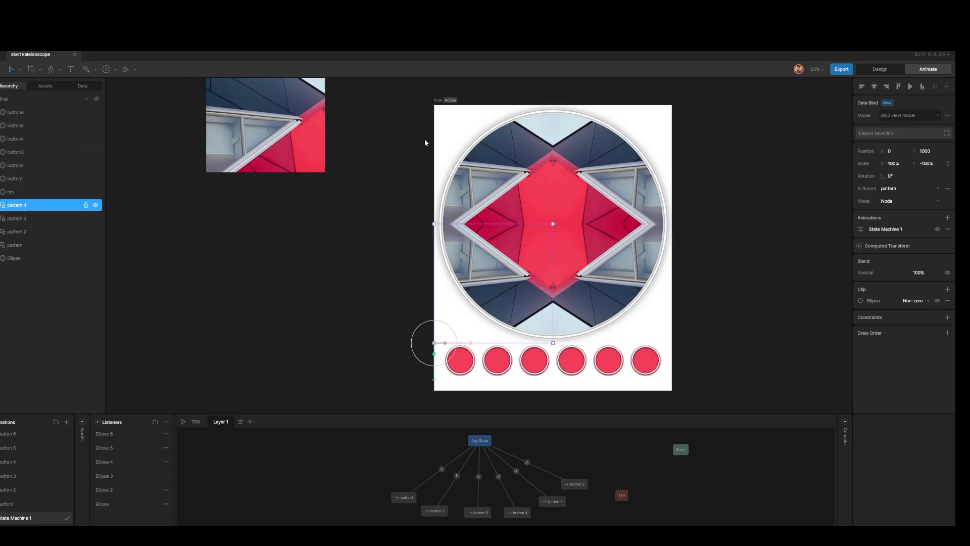
click(909, 115)
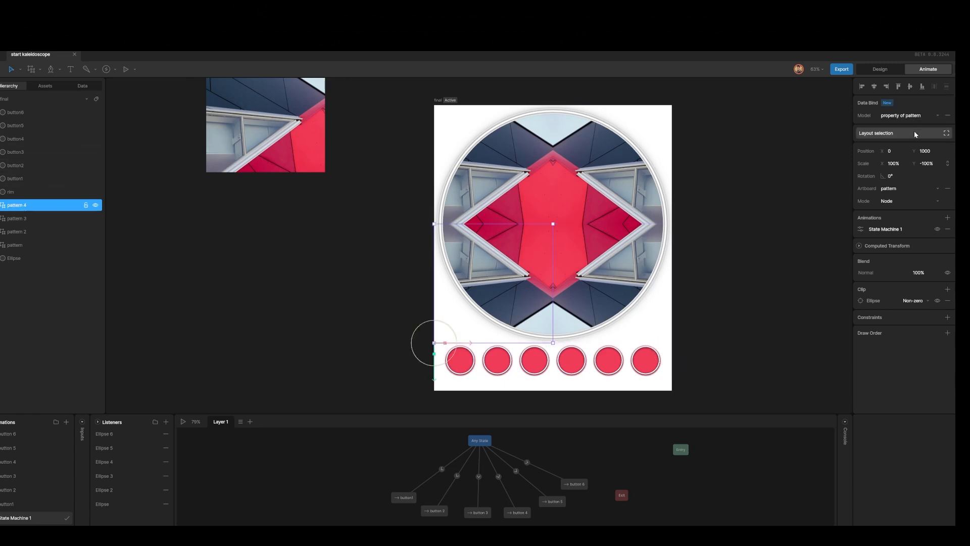
click(914, 132)
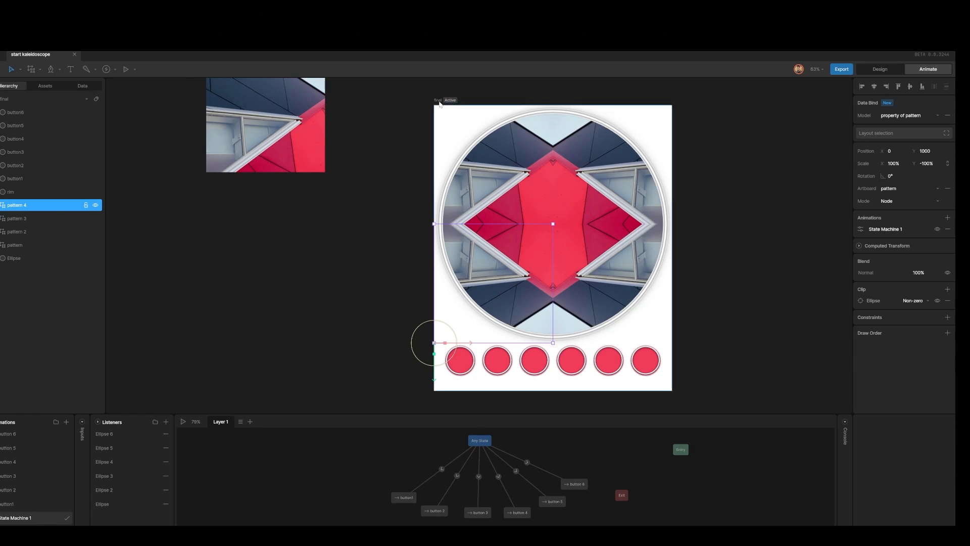
click(82, 86)
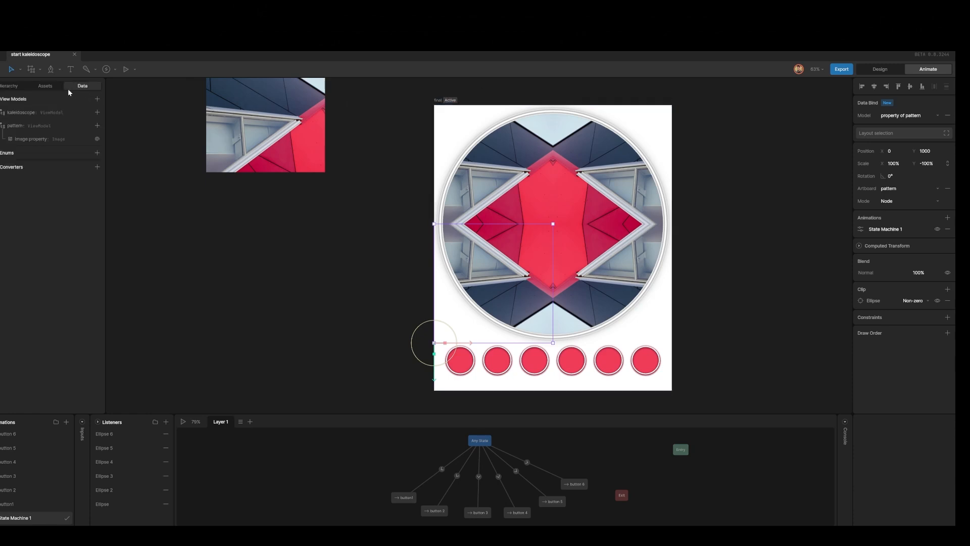
click(29, 113)
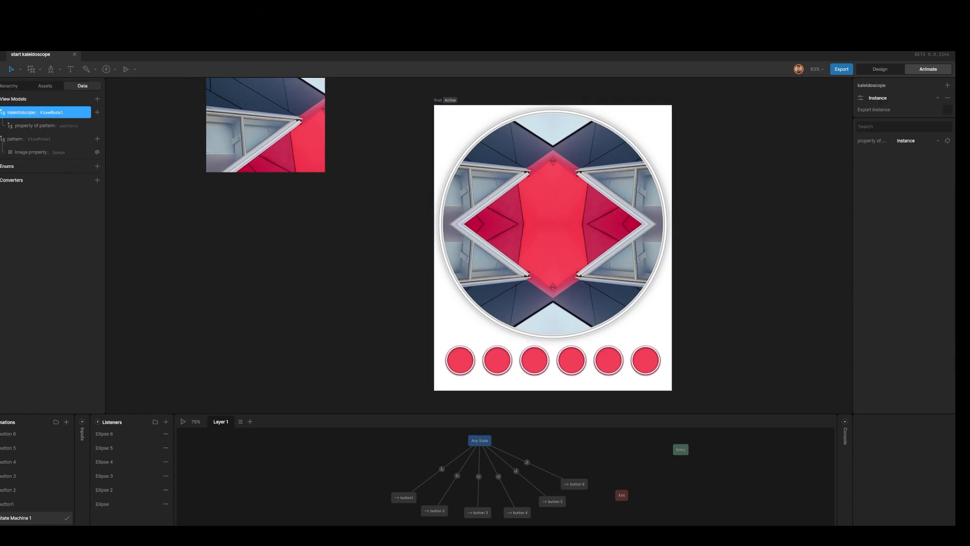
click(97, 112)
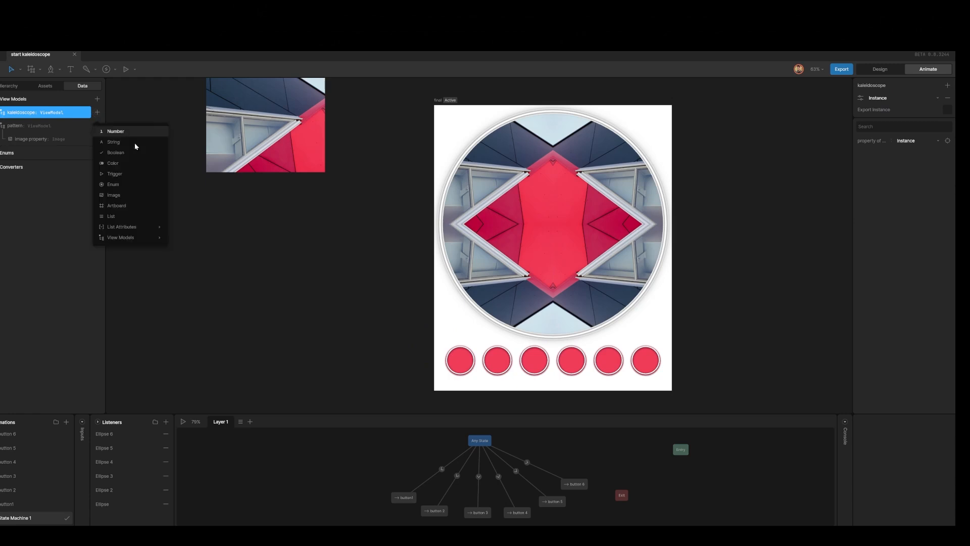
mouse_move(127, 239)
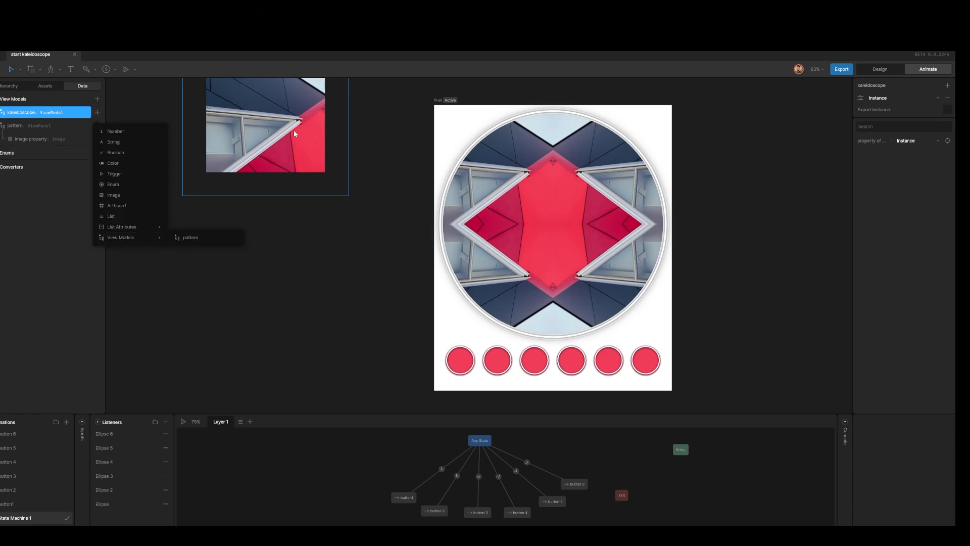
click(313, 277)
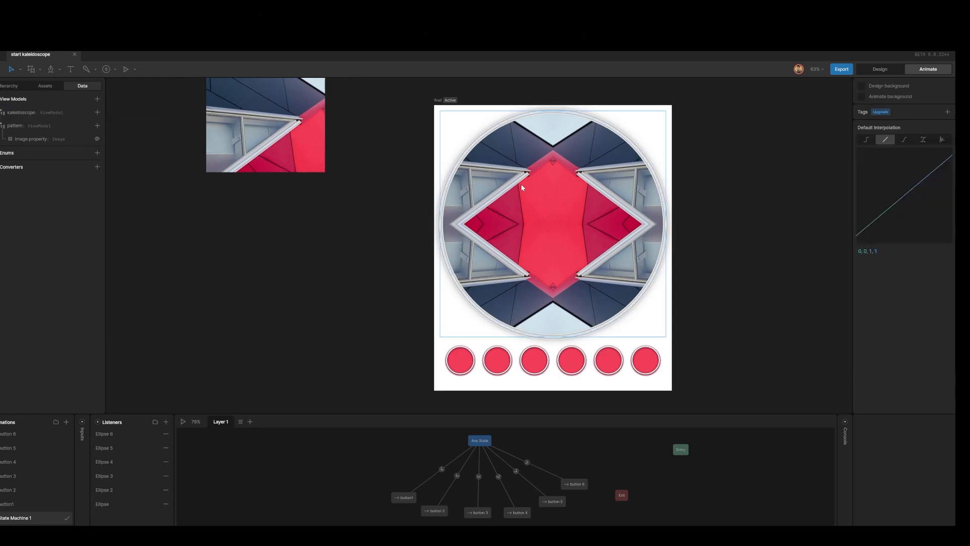
Step: Play the state machine and switch the pattern view model's image property through IMAGE2, IMAGE4, IMAGE5 and IMAGE1, ending on IMAGE6
click(183, 421)
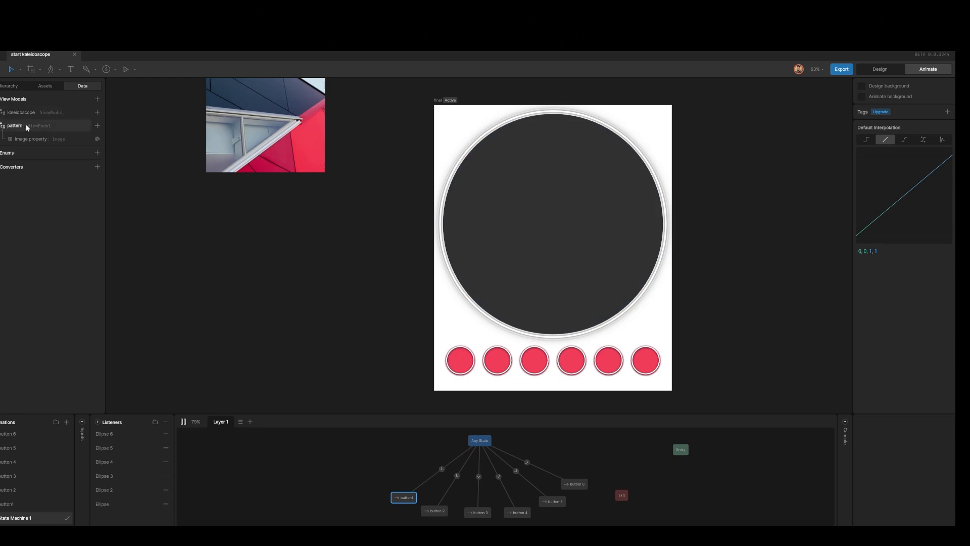
click(35, 139)
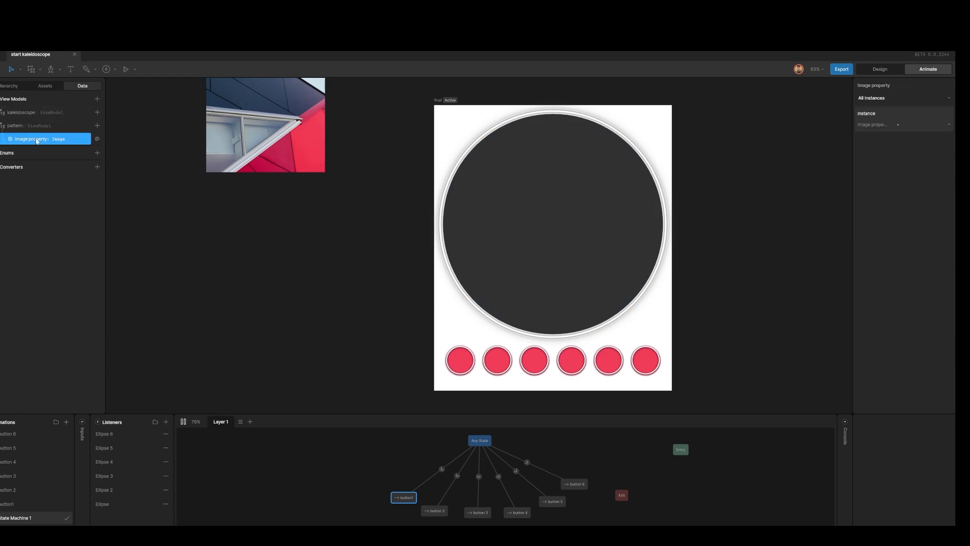
click(943, 126)
click(930, 143)
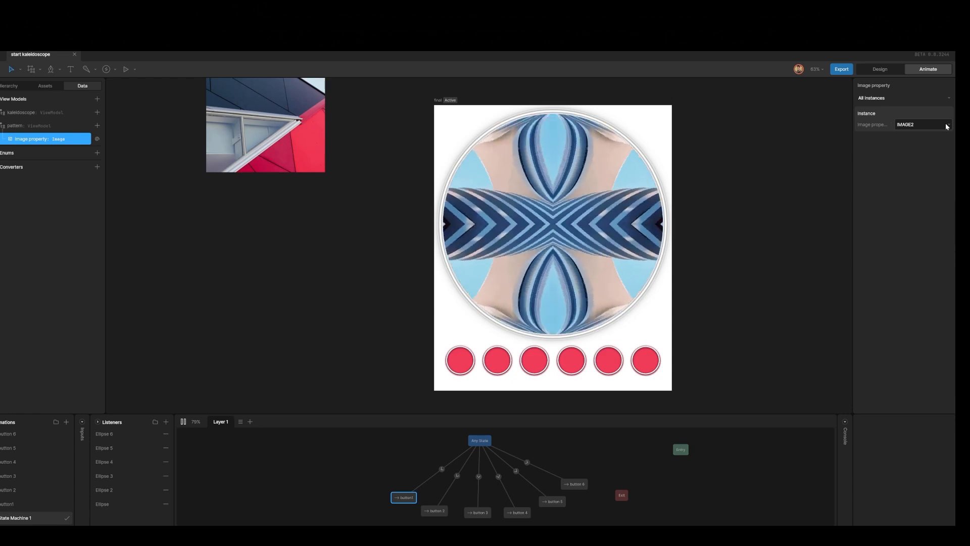
click(946, 126)
click(935, 153)
click(948, 126)
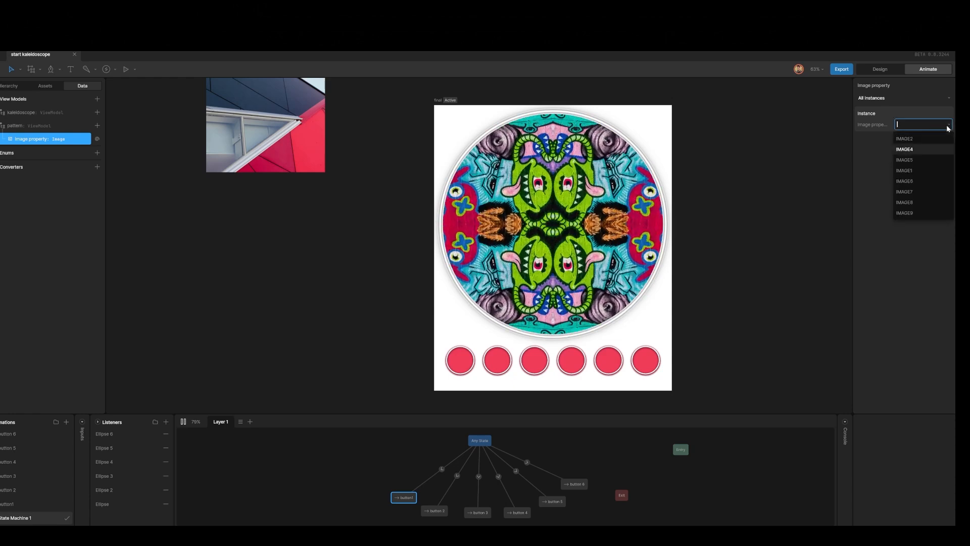
click(922, 160)
click(940, 126)
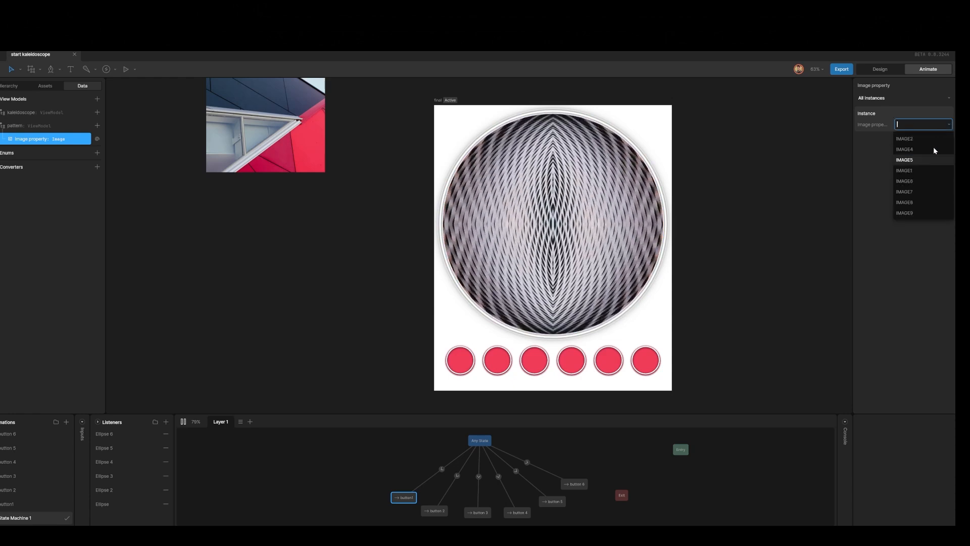
click(925, 171)
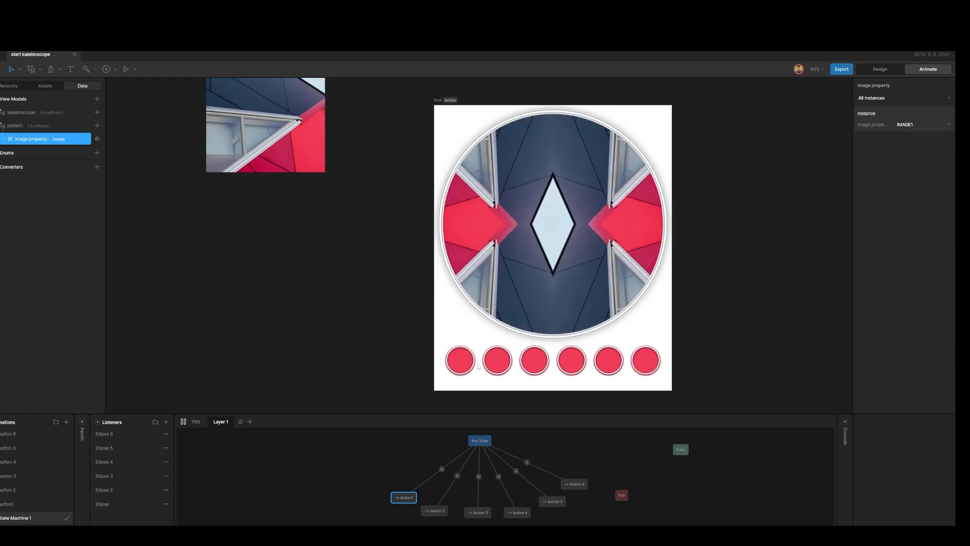
click(948, 126)
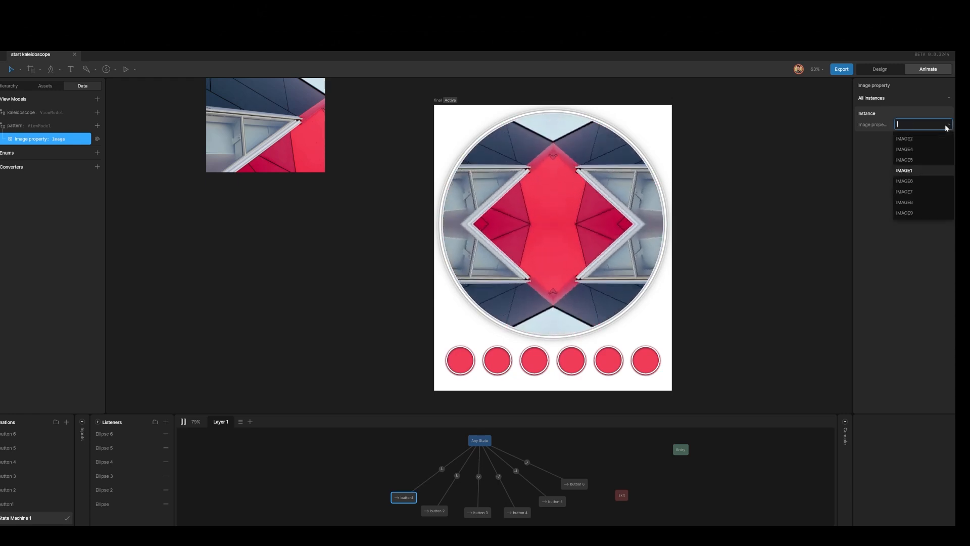
click(927, 183)
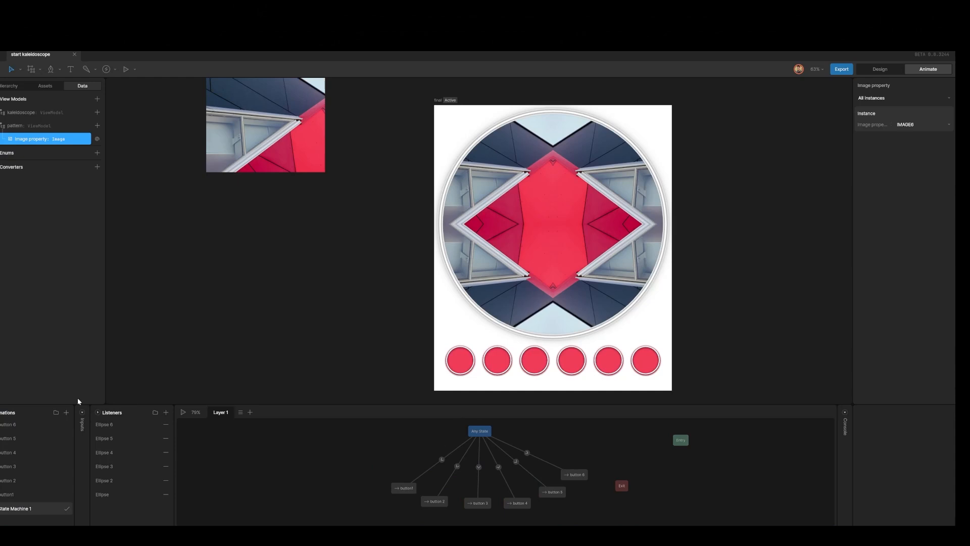
Step: Preview the button1 and button 2 animations, and return to State Machine 1
click(10, 494)
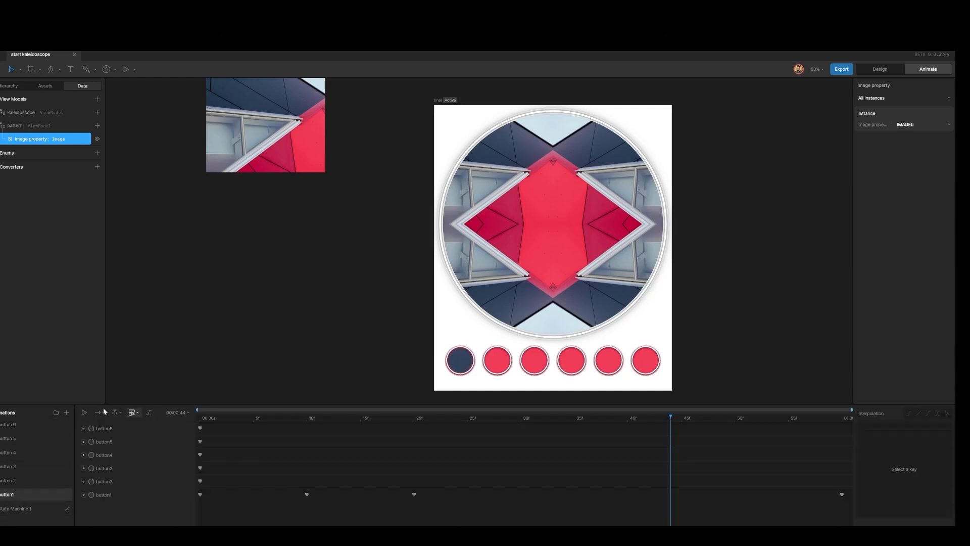
click(85, 412)
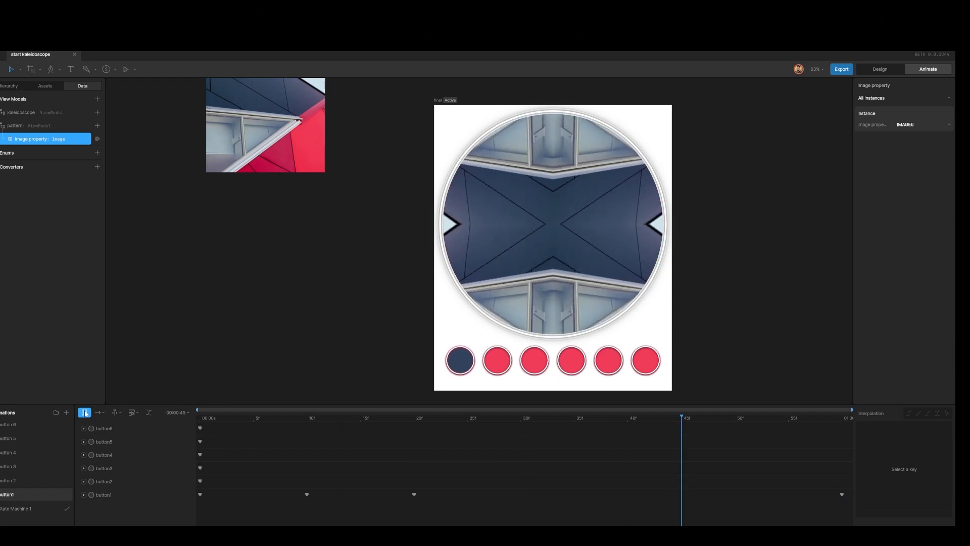
click(15, 480)
click(85, 414)
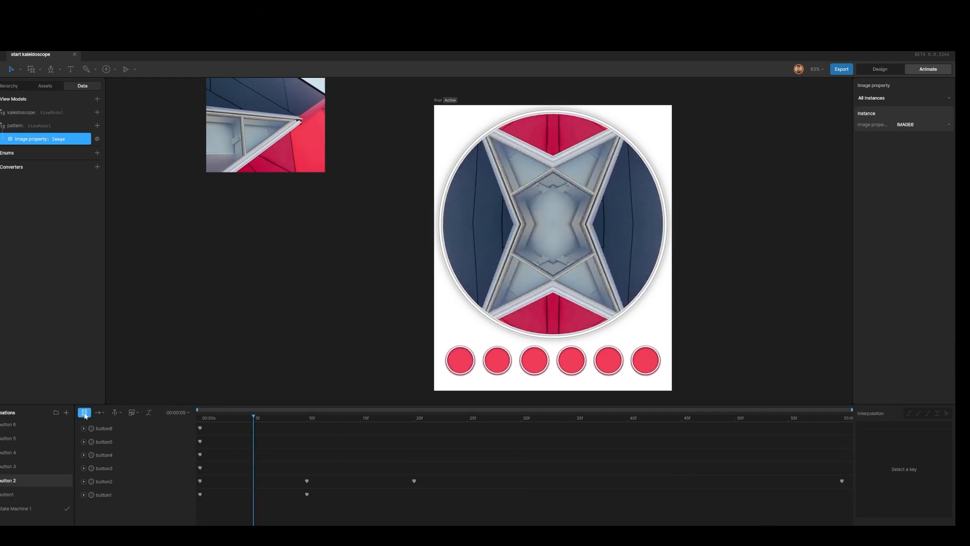
click(23, 507)
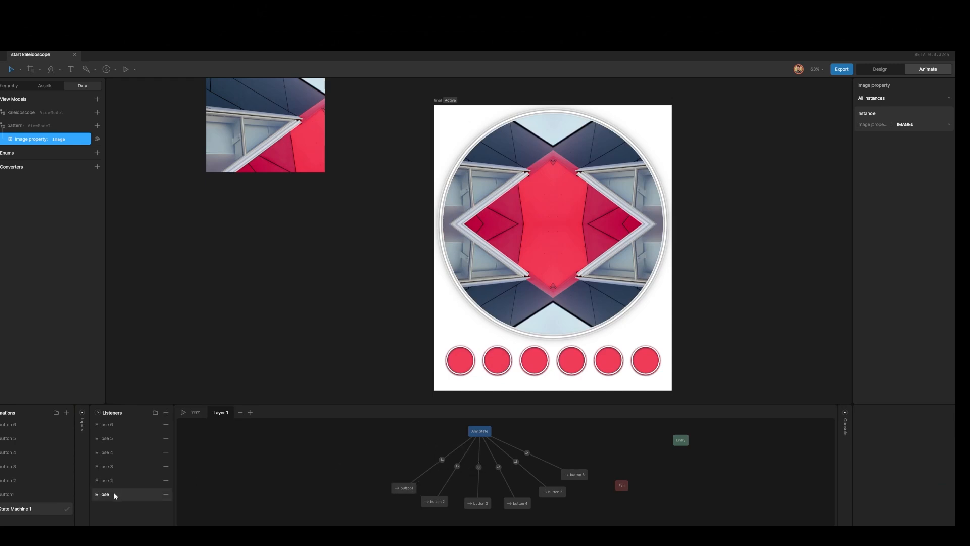
Step: Add a Number property to the kaleidoscope view model
click(22, 112)
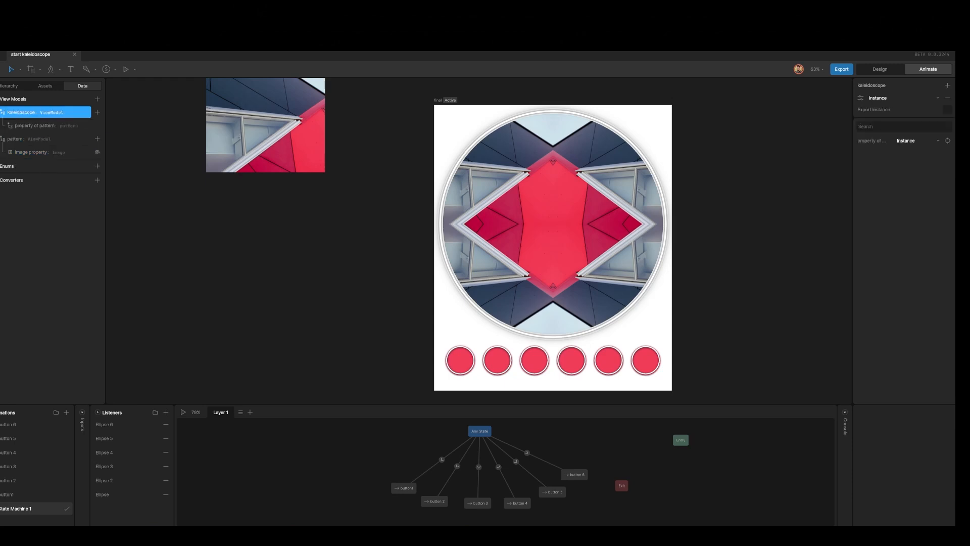
click(97, 112)
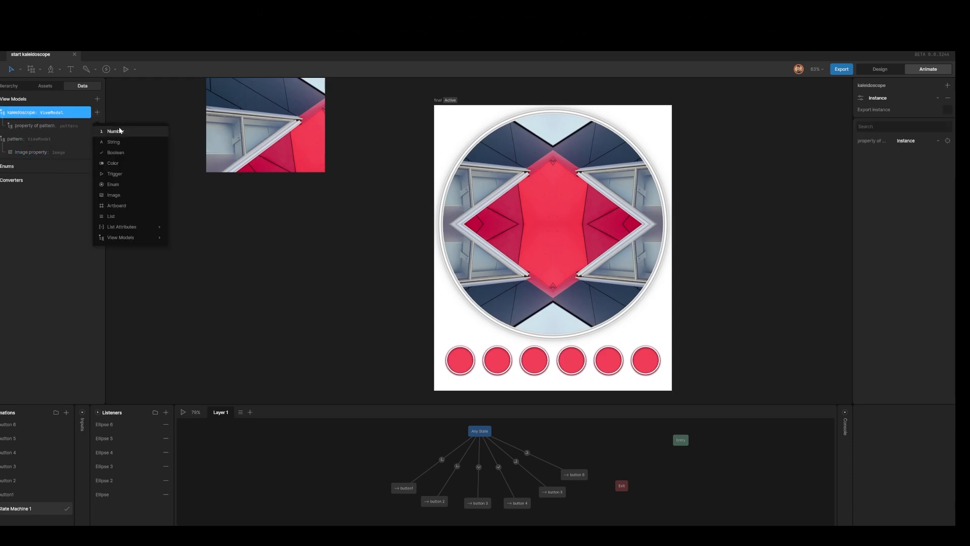
click(108, 131)
click(87, 412)
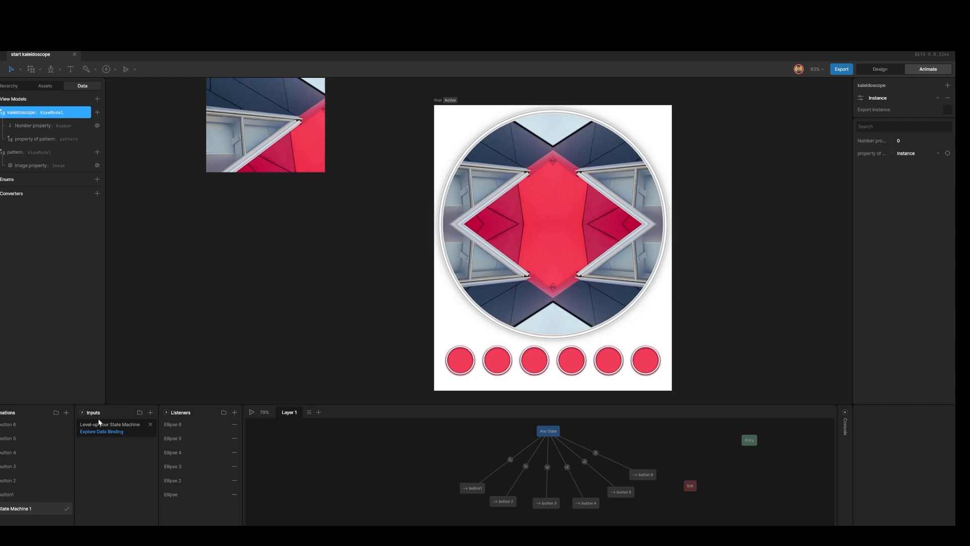
click(40, 126)
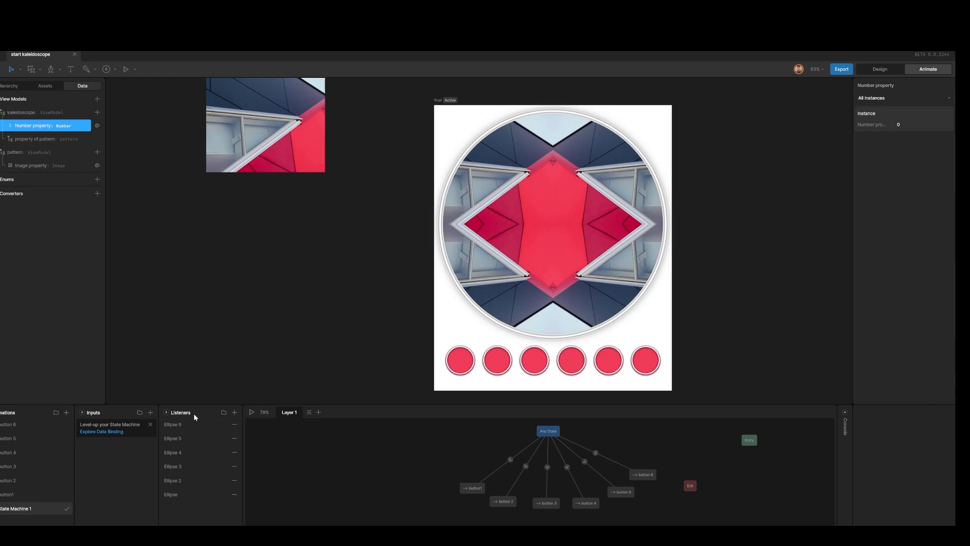
click(150, 413)
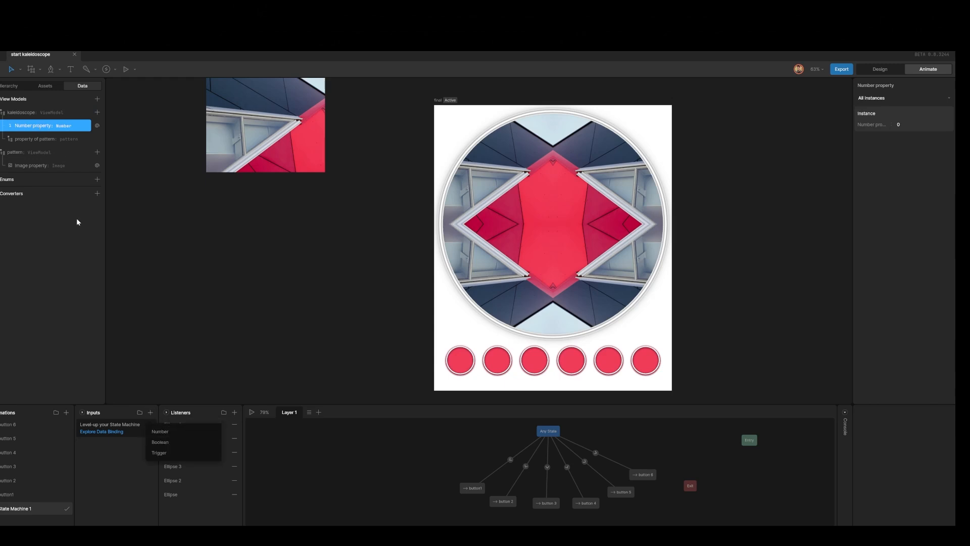
Step: Rename the kaleidoscope view model's number property as "button nr"
double_click(48, 125)
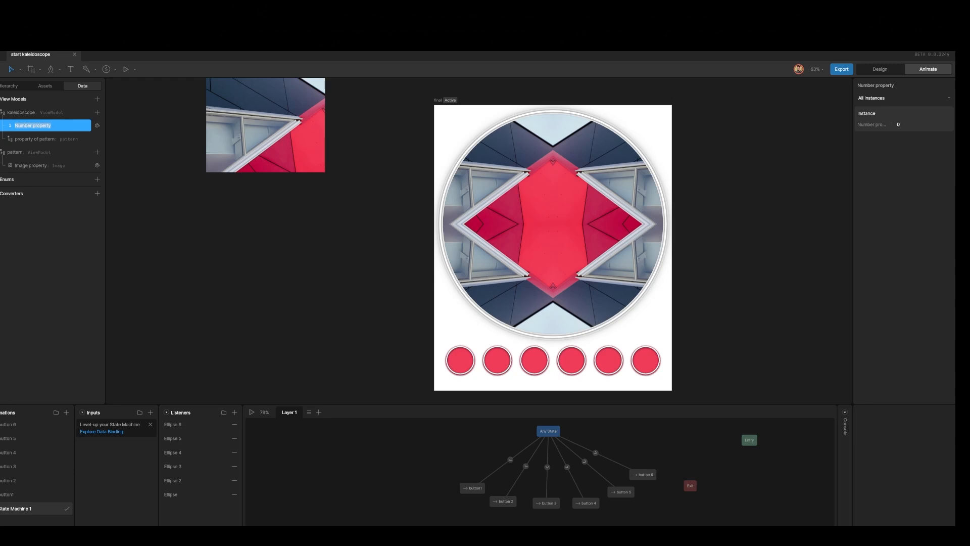
text(button nr)
click(143, 240)
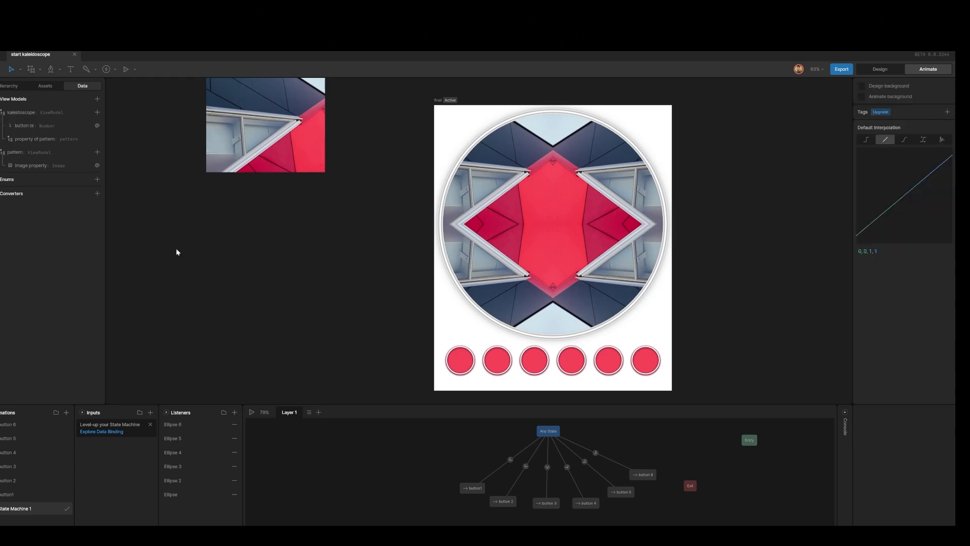
click(56, 125)
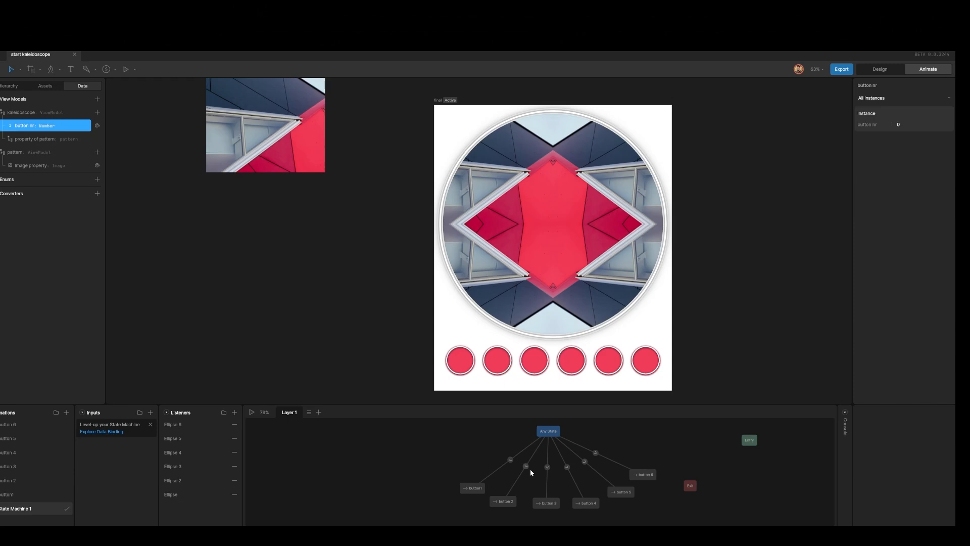
drag(488, 433, 605, 479)
Step: Add a view model change to the Ellipse listener of button1 that sets button nr to the value 1
click(169, 495)
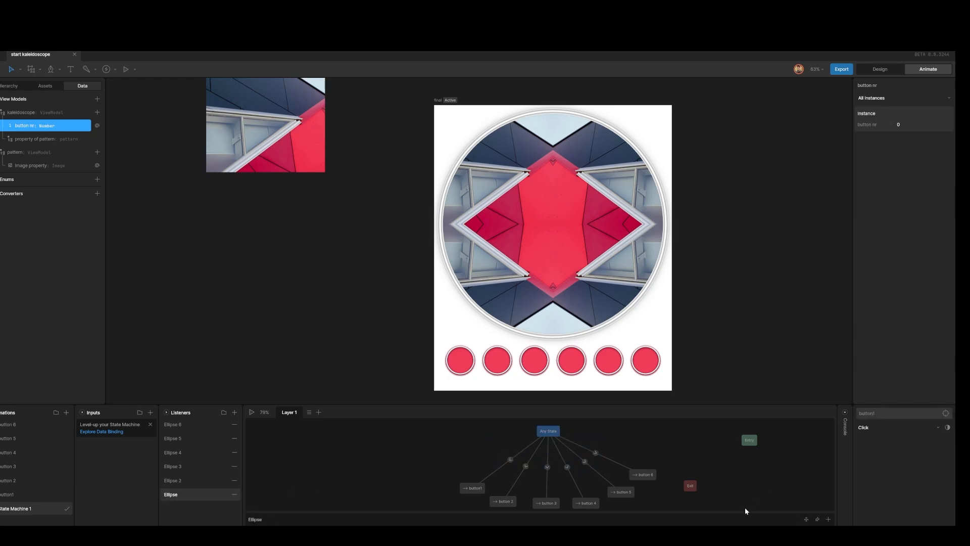
click(828, 519)
click(801, 499)
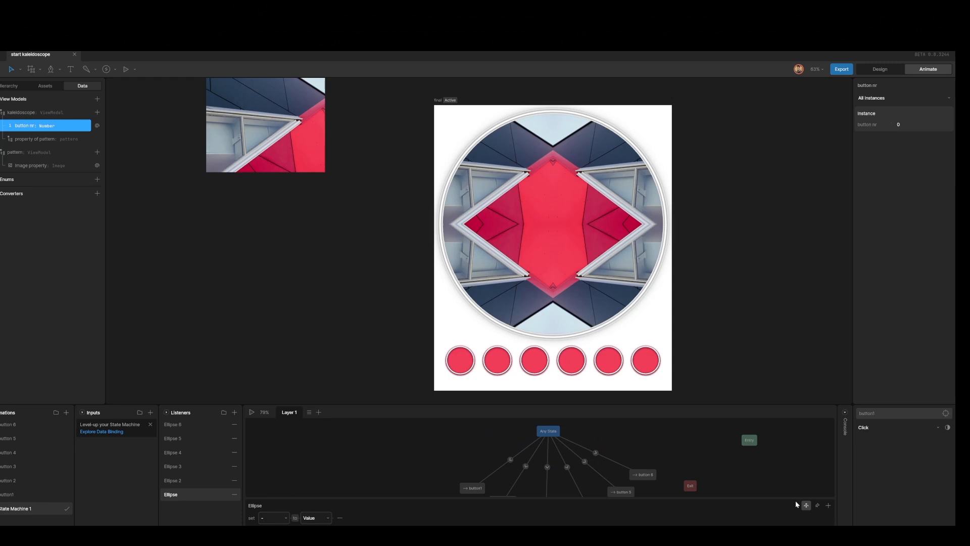
click(281, 519)
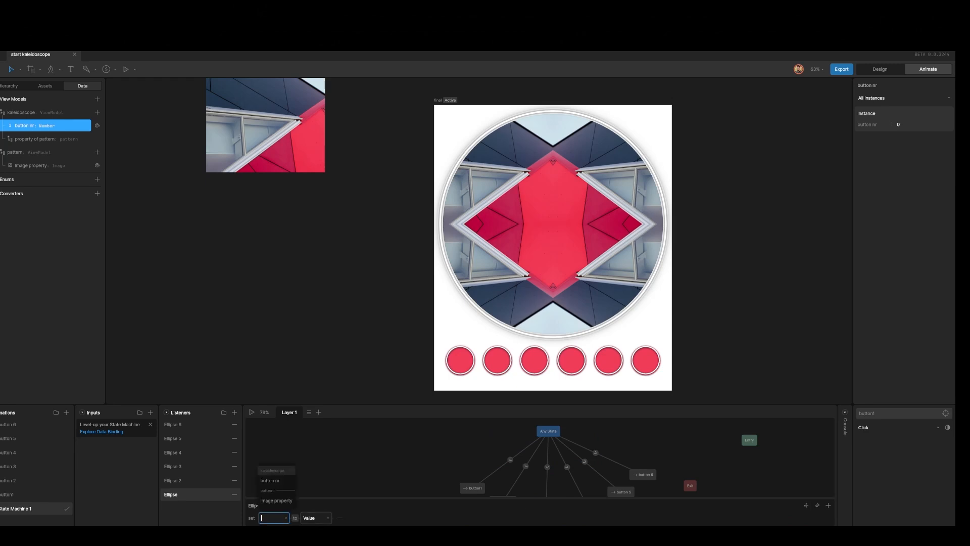
click(275, 479)
click(342, 519)
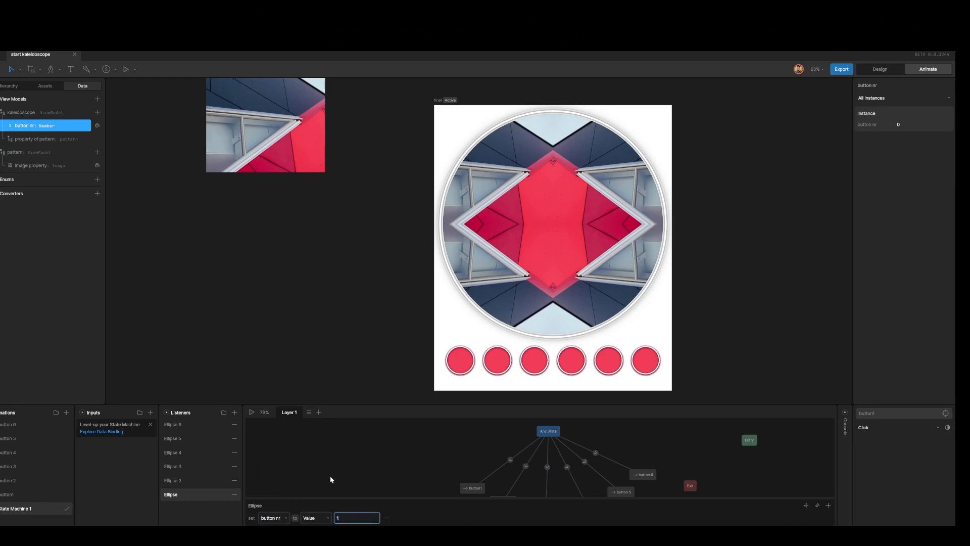
key(Return)
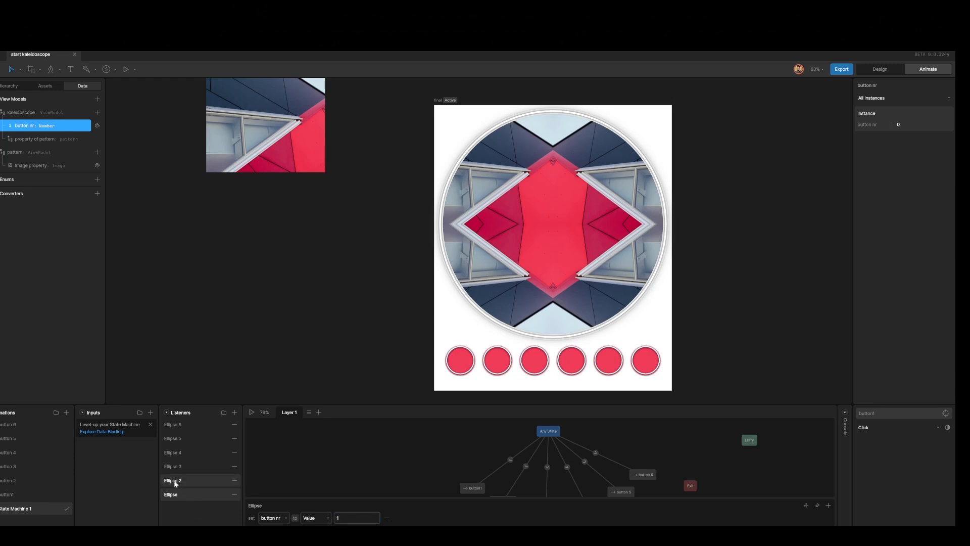
Step: Add a view model change to the Ellipse 2 listener that sets button nr to the value 2
click(175, 482)
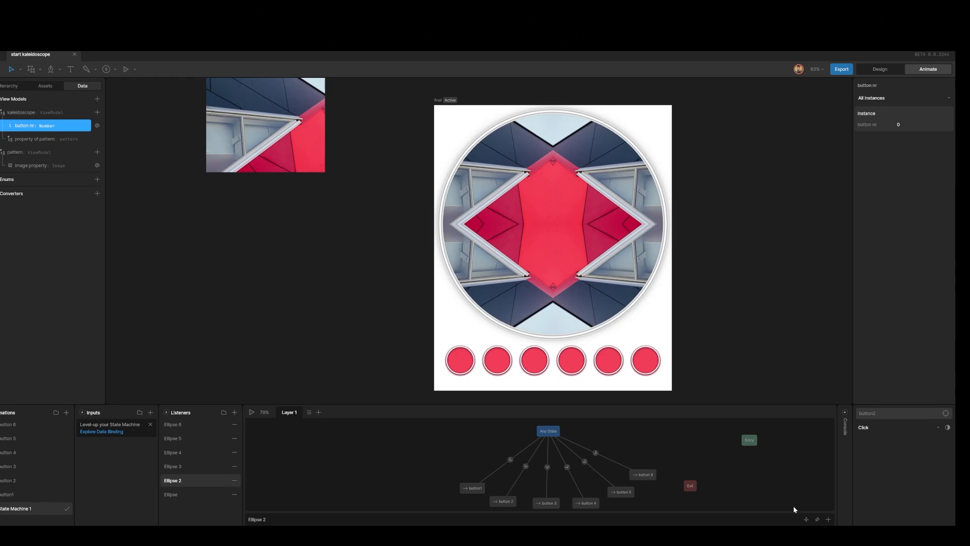
click(829, 519)
click(802, 500)
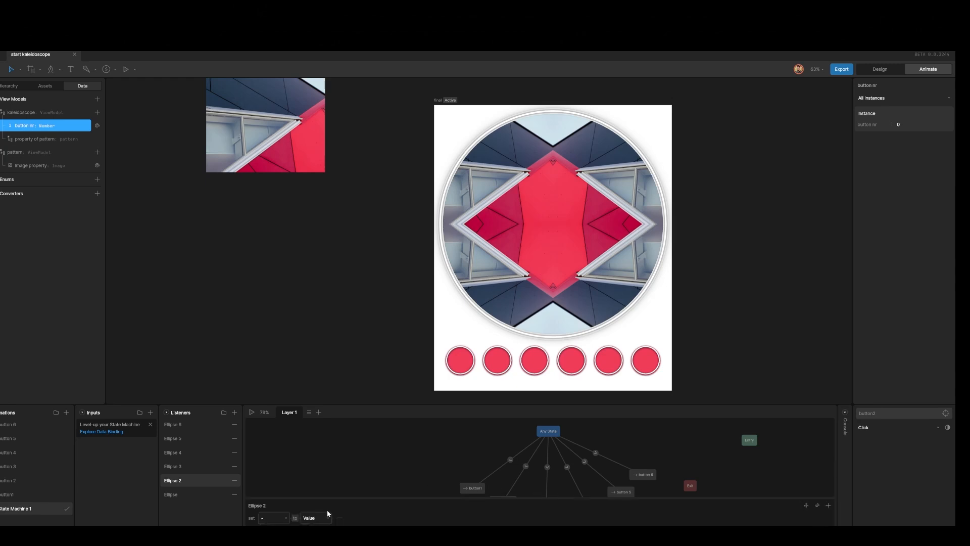
click(280, 518)
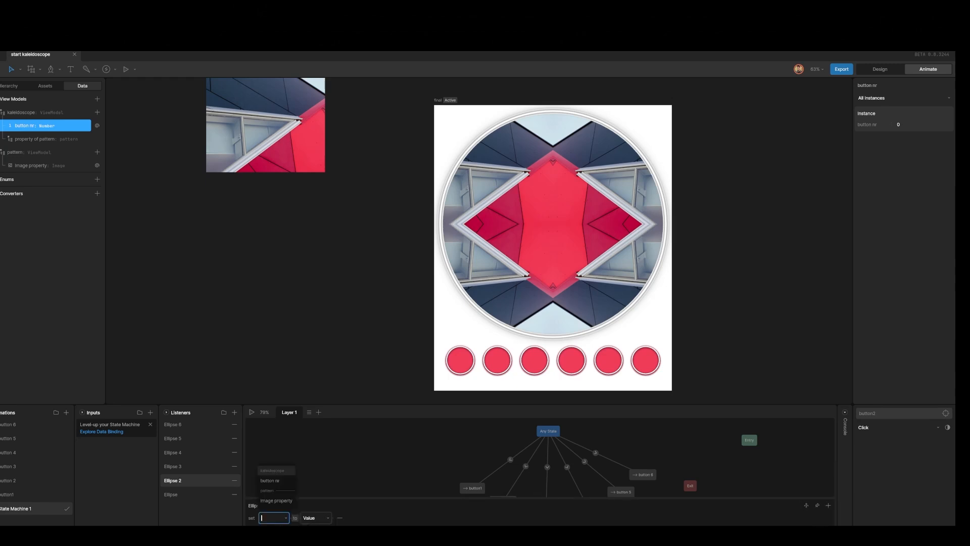
click(271, 480)
click(345, 518)
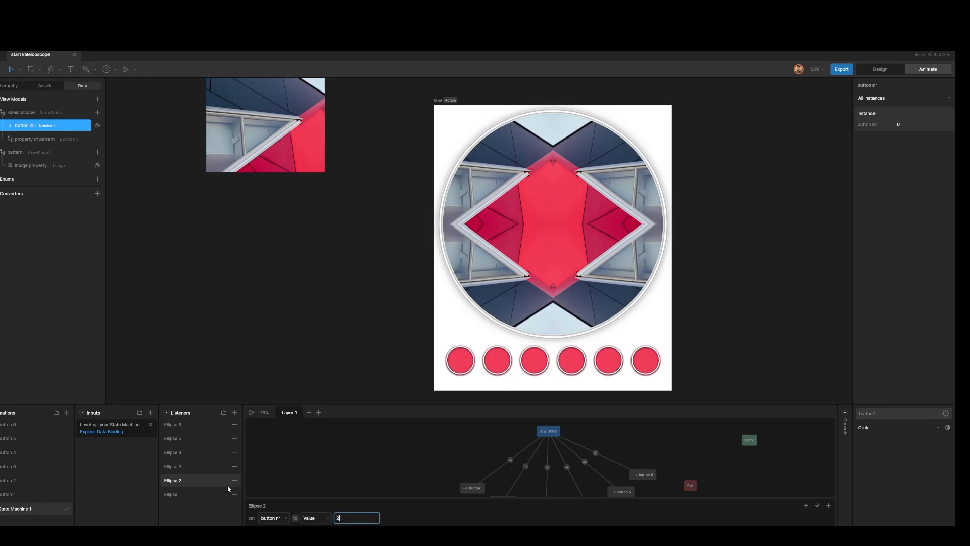
Step: Select the Ellipse 3 listener for editing
click(172, 467)
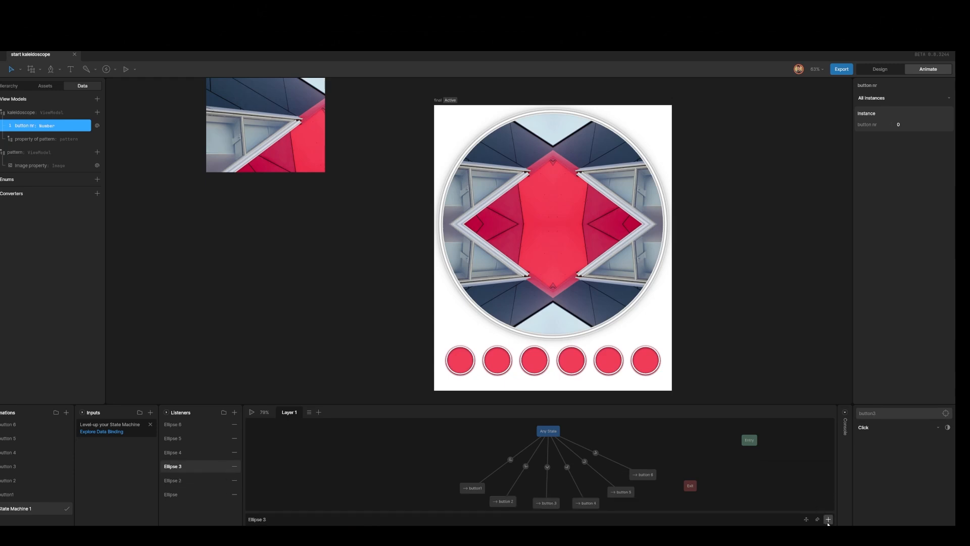
click(828, 519)
click(804, 500)
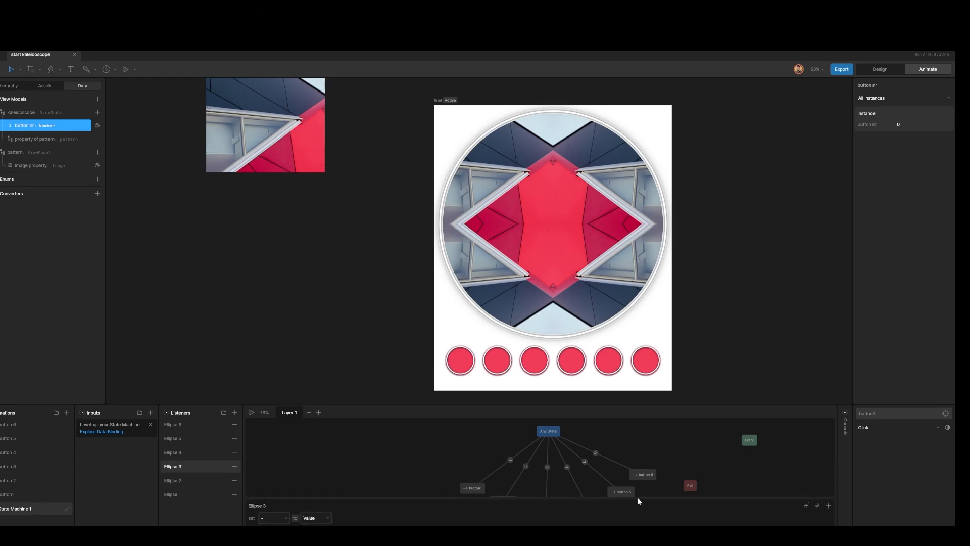
click(278, 519)
click(281, 501)
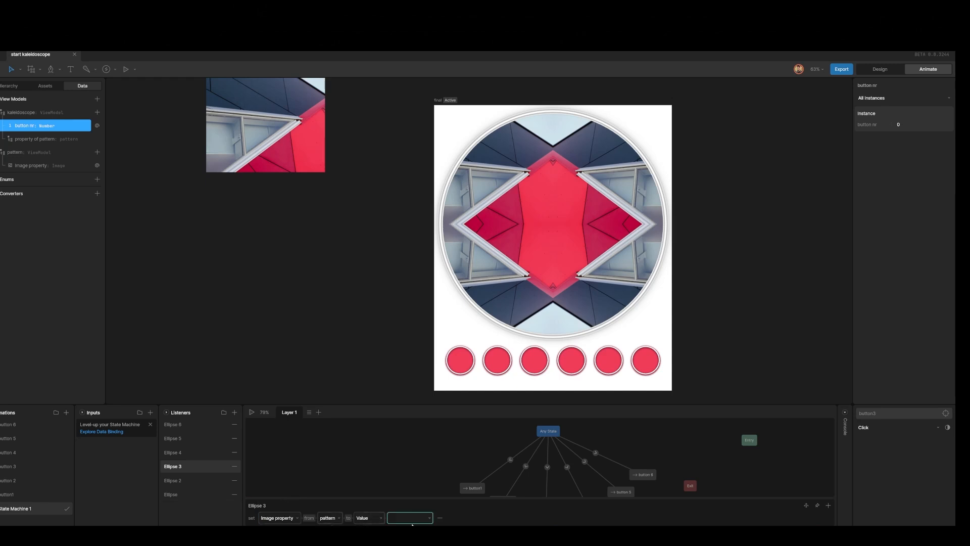
click(440, 517)
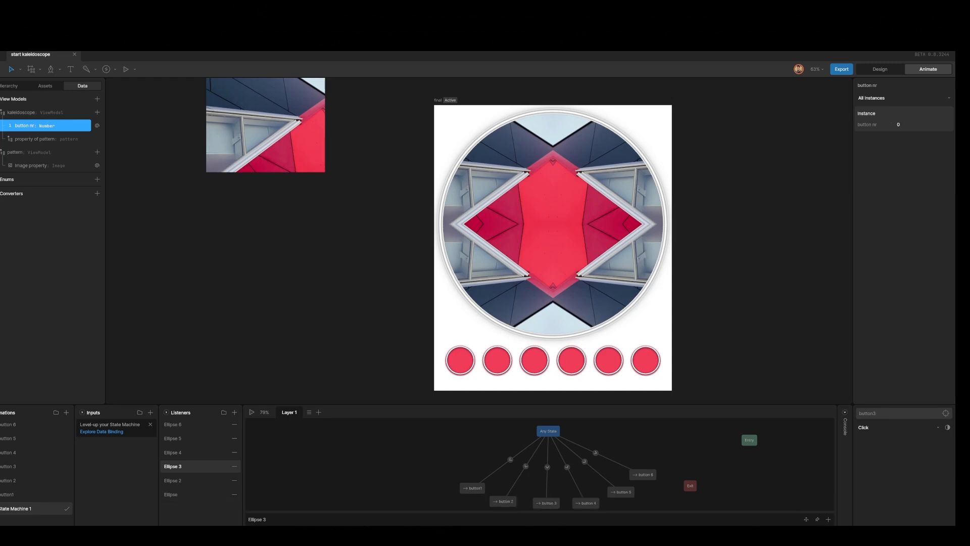
Step: Add a view model change to the Ellipse 3 listener that sets button nr to the value 3
click(828, 519)
click(783, 498)
click(285, 517)
click(271, 499)
click(348, 518)
text(3)
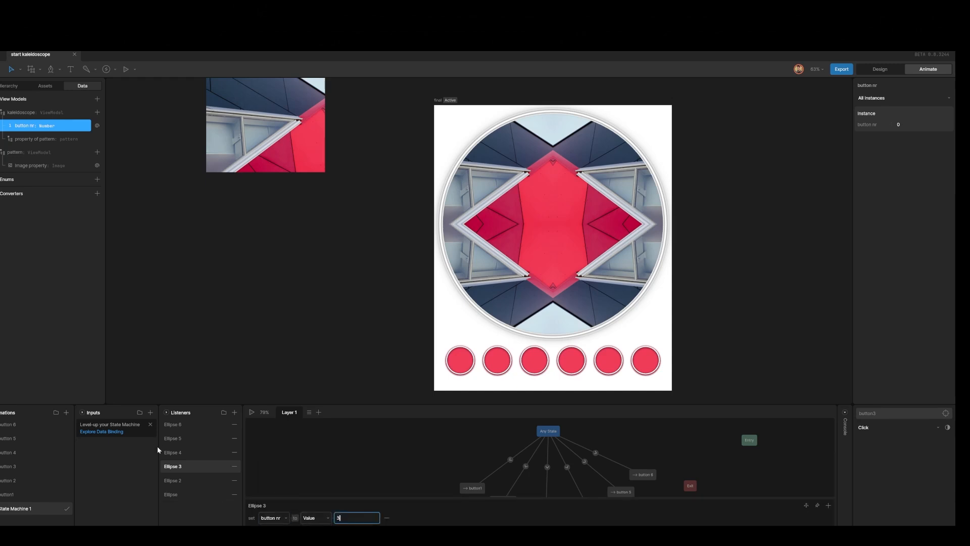
Step: Add a view model change to the Ellipse 4 listener that sets button nr to the value 4
click(173, 452)
click(828, 506)
click(776, 481)
click(273, 517)
click(273, 498)
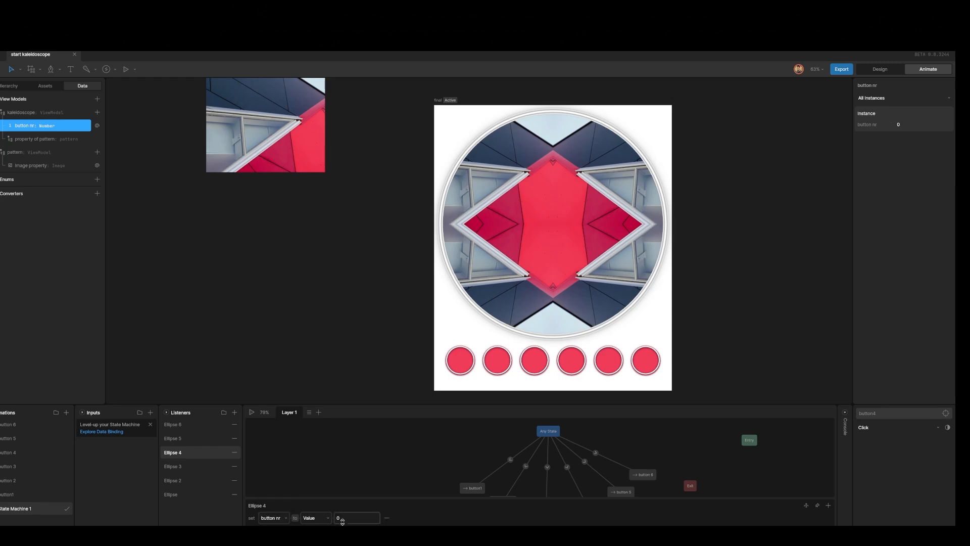
text(4)
click(828, 506)
click(778, 485)
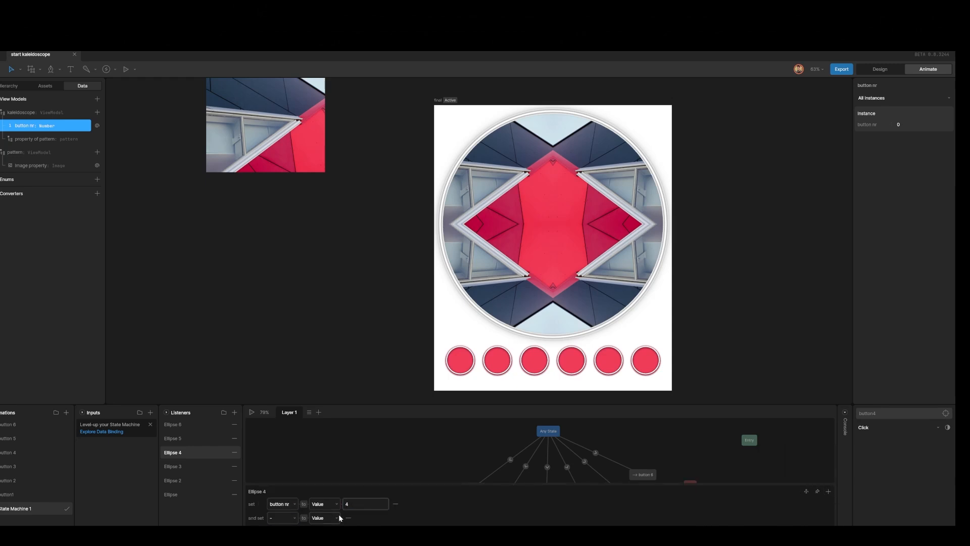
Step: Add a view model change to the Ellipse 5 listener that sets button nr to the value 5
click(172, 438)
click(828, 519)
click(778, 483)
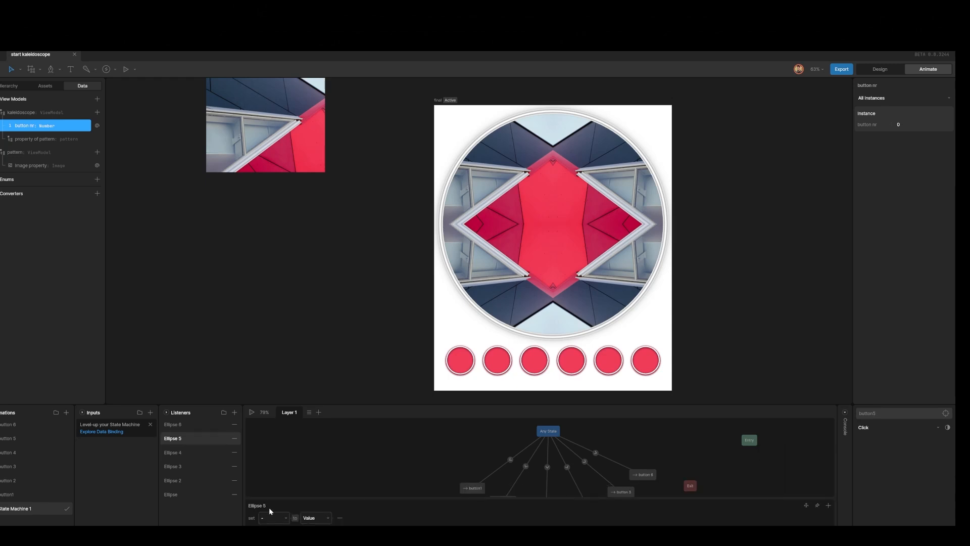
Step: Add a view model change to the Ellipse 6 listener that sets button nr to the value 6
click(180, 426)
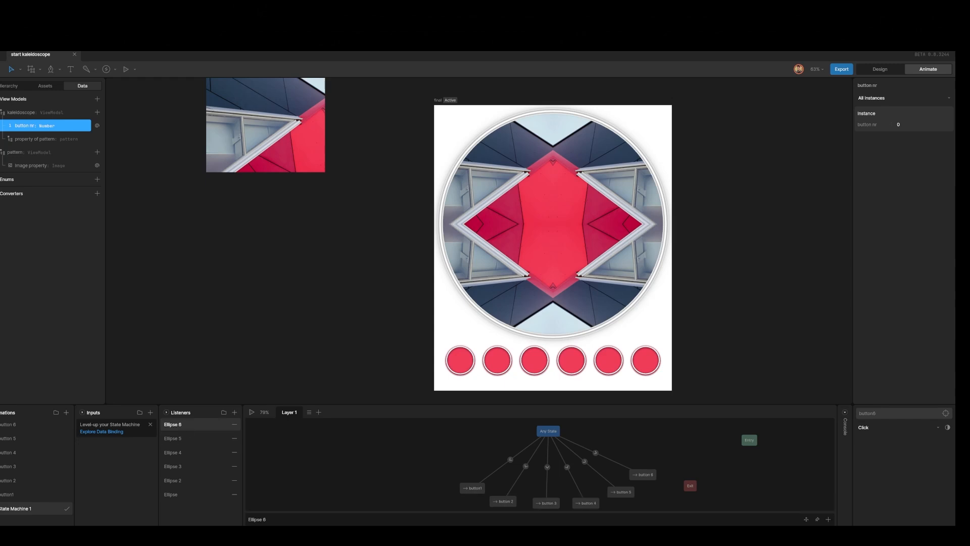
click(828, 519)
click(794, 500)
click(277, 518)
click(273, 483)
click(345, 517)
text(6)
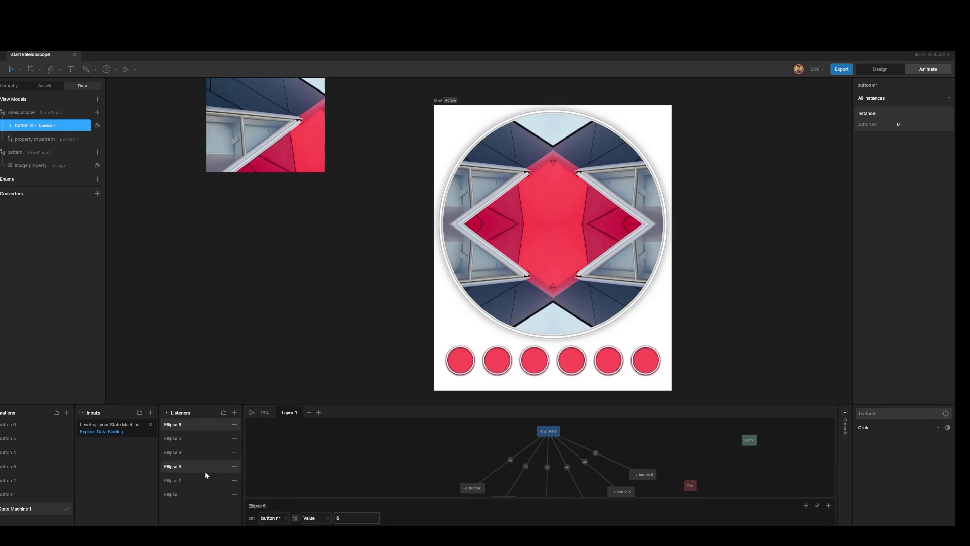
Step: Review the button nr value assigned in the ellipse listeners one after another
click(189, 493)
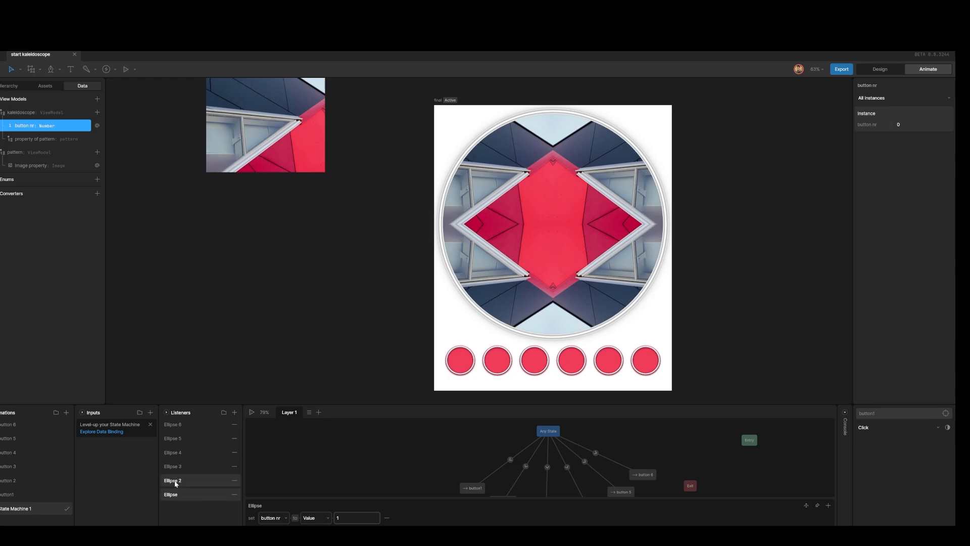
click(176, 481)
click(177, 466)
click(177, 452)
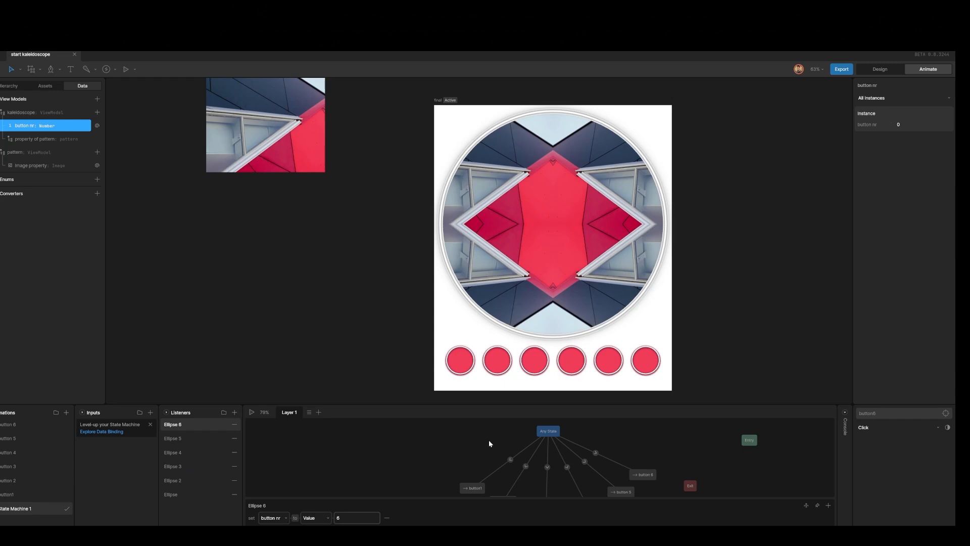
Step: Add a shared condition on button nr to all six transitions leaving Any State
drag(488, 441, 619, 472)
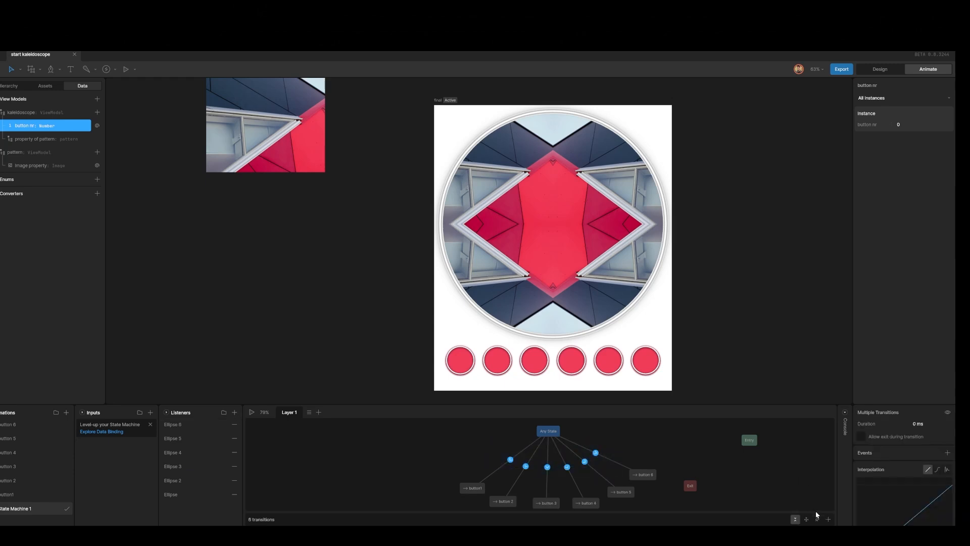
click(271, 519)
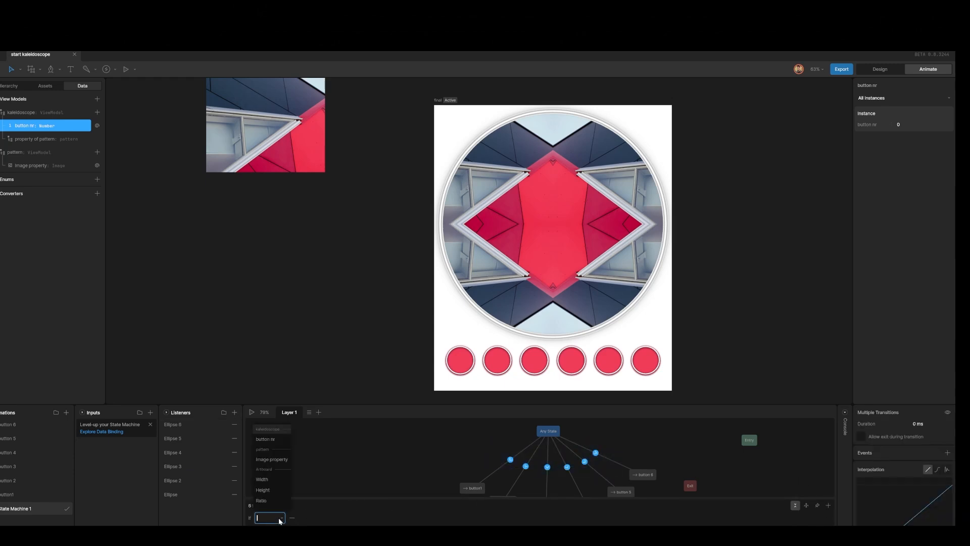
click(278, 444)
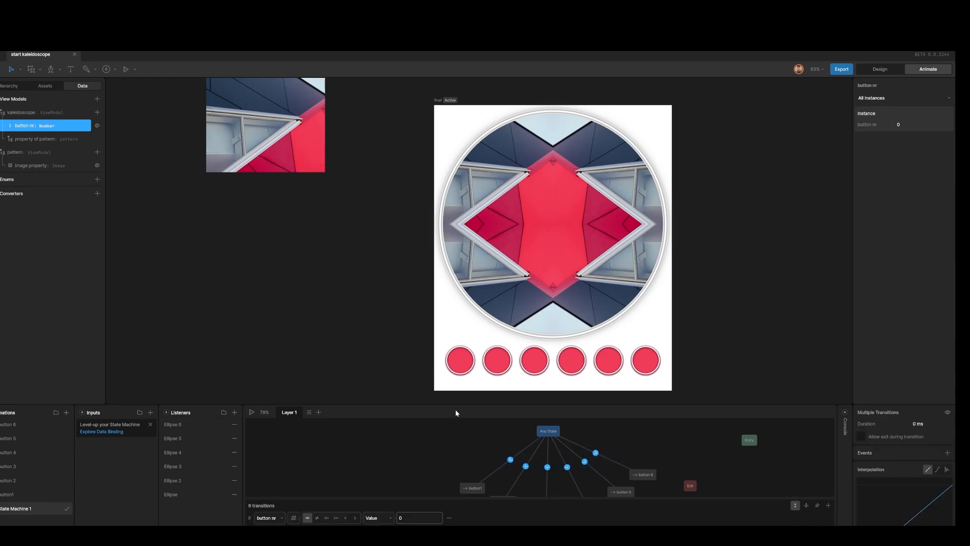
Step: Set the button nr conditions of the transitions to button1, button 2 and button 3 to equal 1, 2 and 3
drag(453, 406, 455, 353)
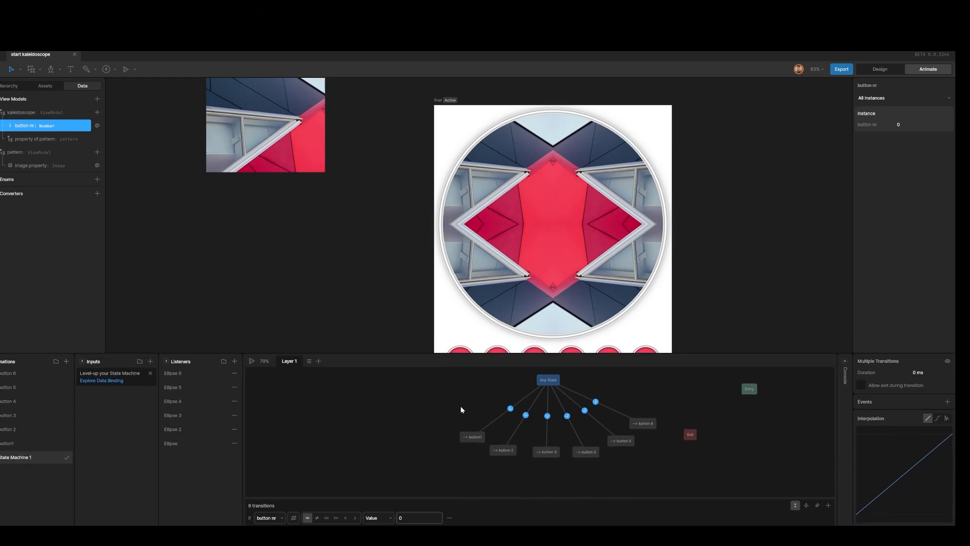
click(510, 408)
click(414, 517)
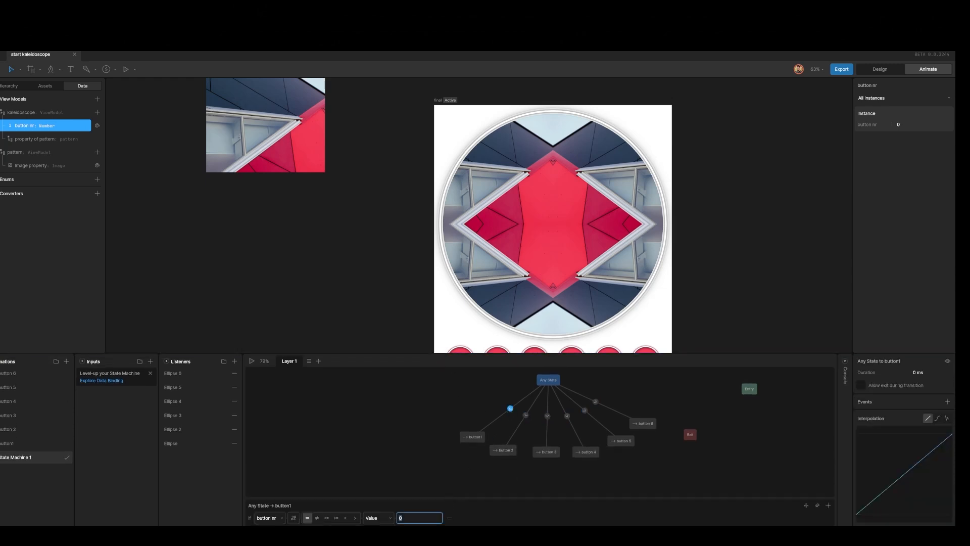
click(526, 415)
click(419, 517)
text(2)
click(548, 415)
click(408, 515)
Step: Set the button nr conditions of the transitions to button 4, button 5 and button 6 to equal 4, 5 and 6
click(567, 416)
click(407, 515)
click(584, 410)
click(418, 512)
click(596, 401)
click(410, 516)
text(6)
key(Return)
Step: Play the state machine, test each of the six buttons on the artboard in turn, and stop playback
click(251, 361)
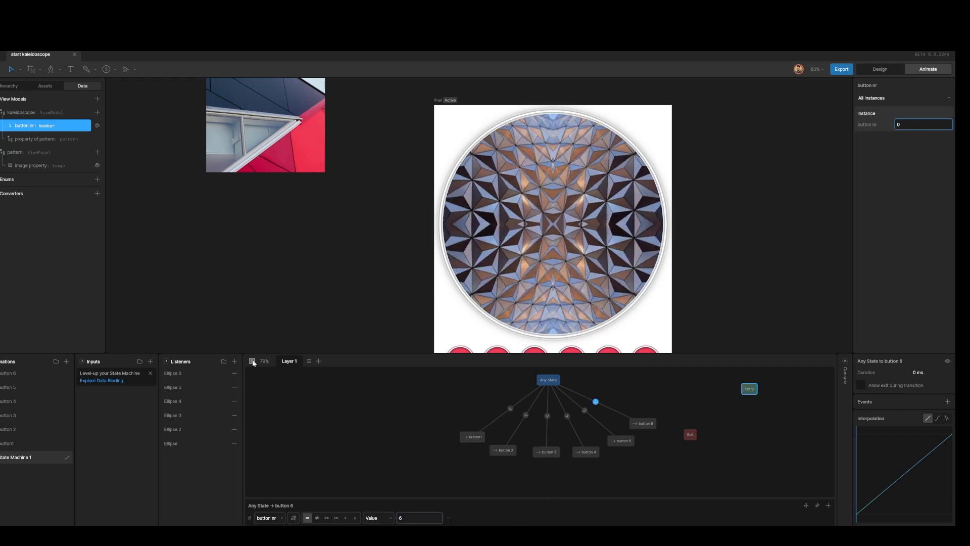
scroll(432, 337, down, 1)
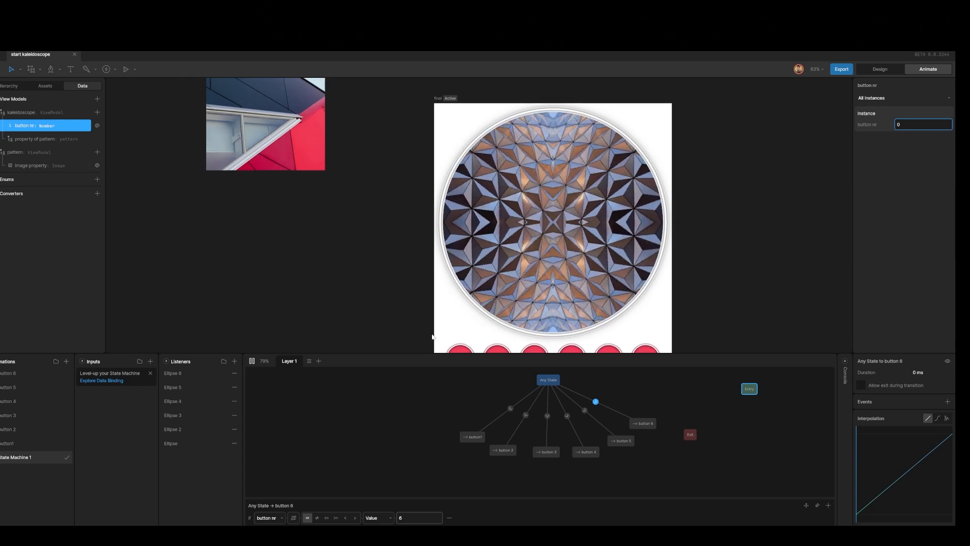
scroll(432, 336, down, 3)
click(465, 333)
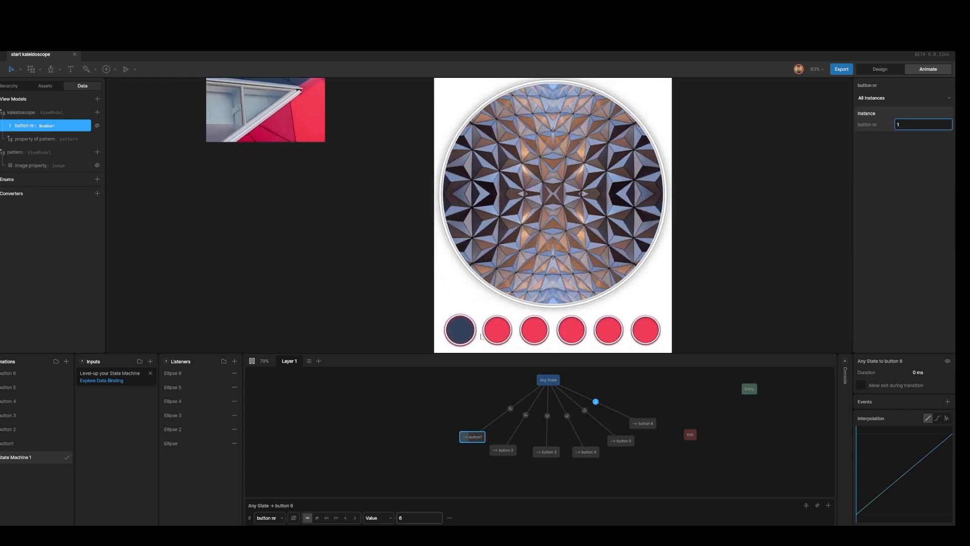
click(497, 331)
click(534, 331)
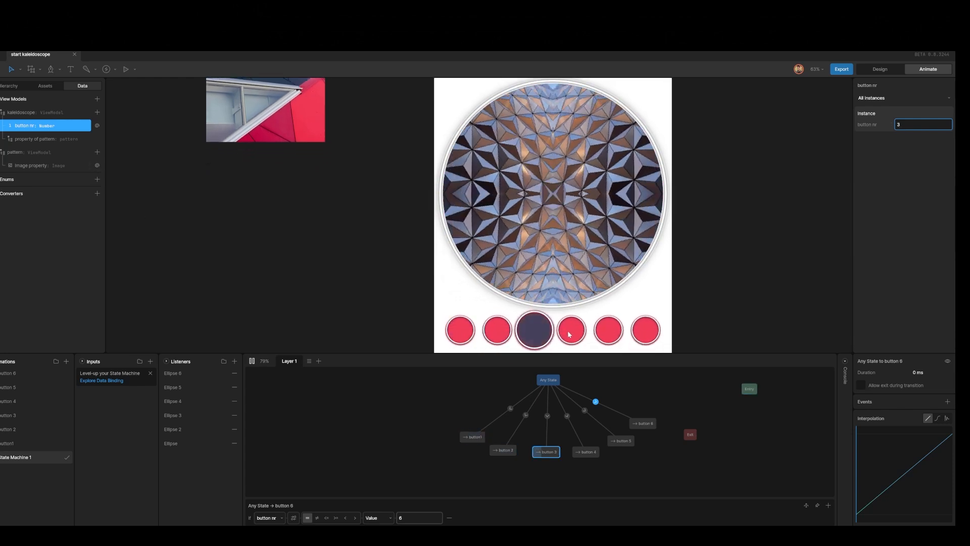
click(571, 331)
click(608, 331)
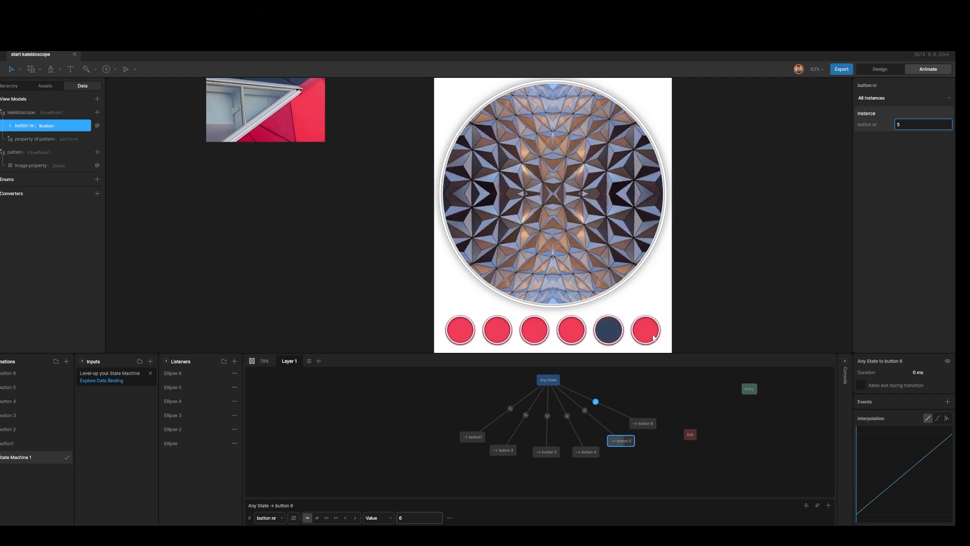
click(652, 337)
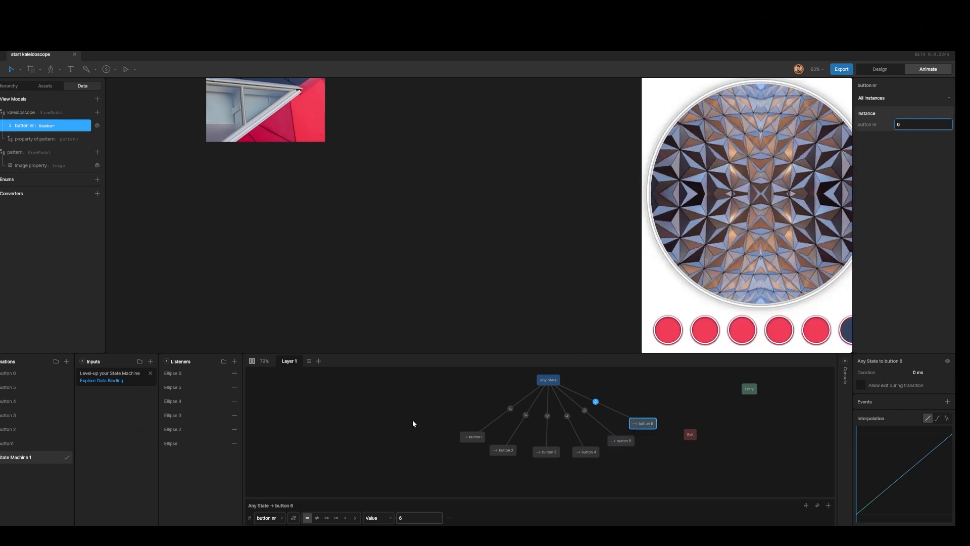
click(252, 361)
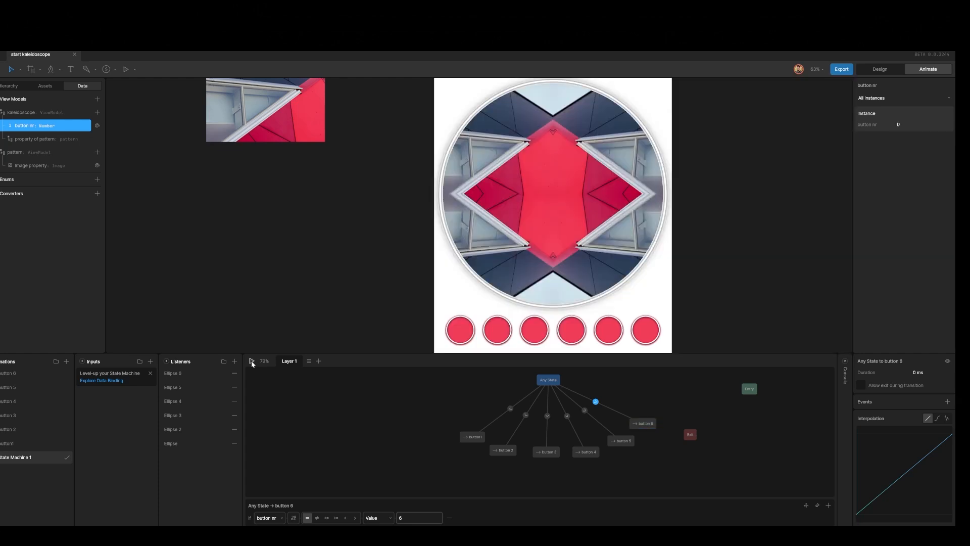
Step: Inspect the final artboard's keyframe at the start of the button 6 animation and return to State Machine 1
click(28, 372)
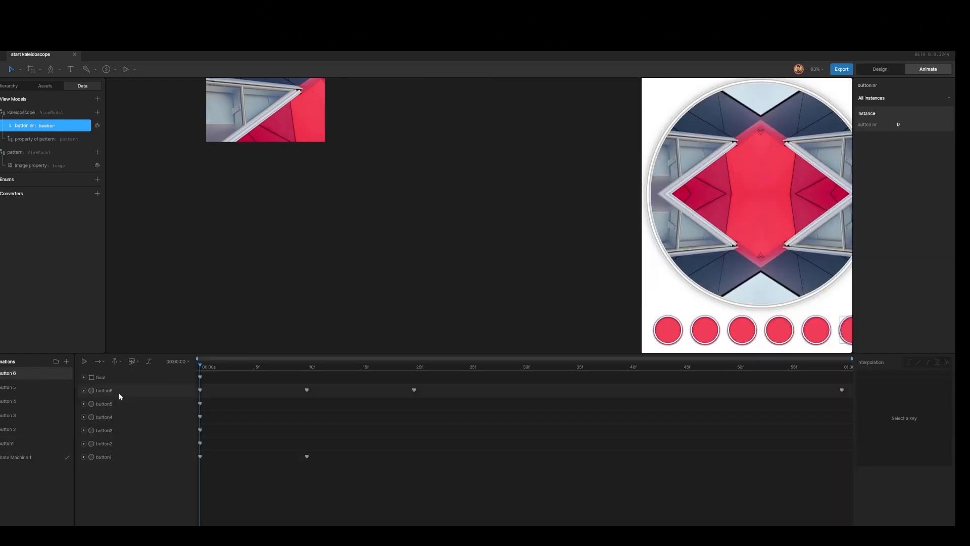
click(199, 377)
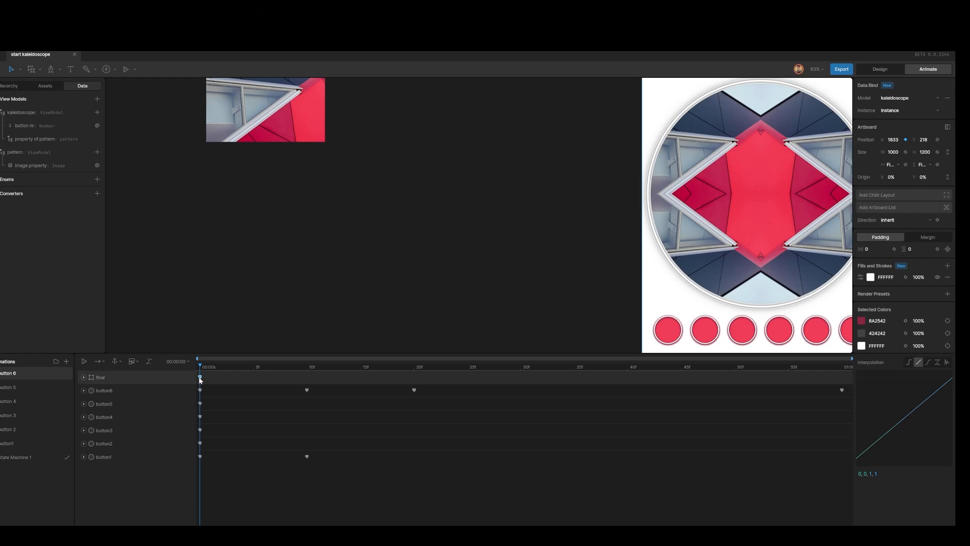
click(10, 458)
Step: Add a second view model change to the Ellipse listener of button1 that targets the pattern's Image property
scroll(557, 289, down, 2)
scroll(556, 280, up, 1)
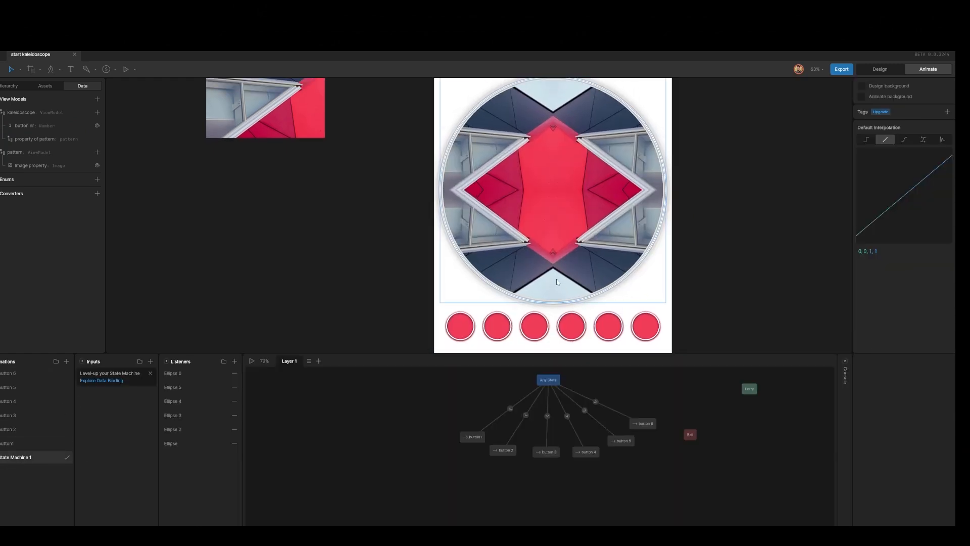
scroll(556, 283, down, 3)
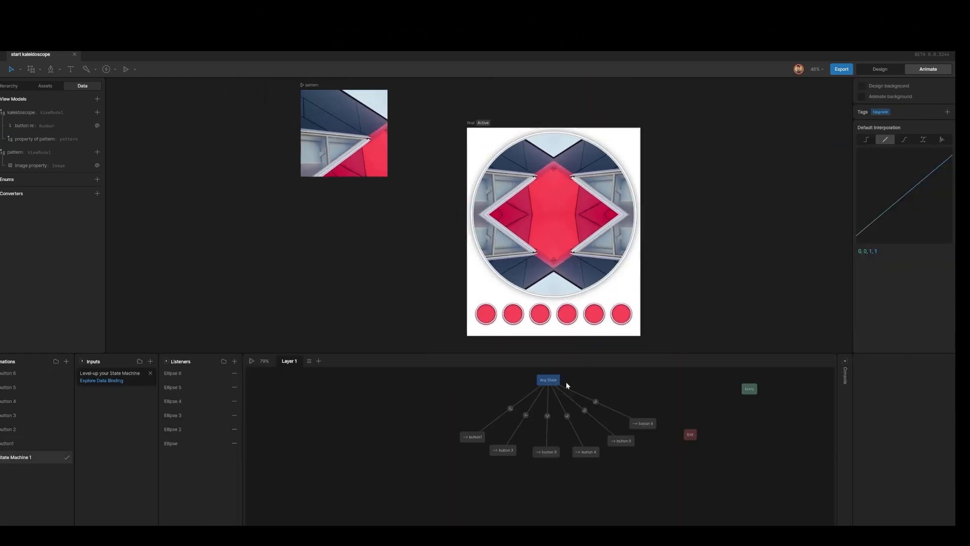
click(183, 444)
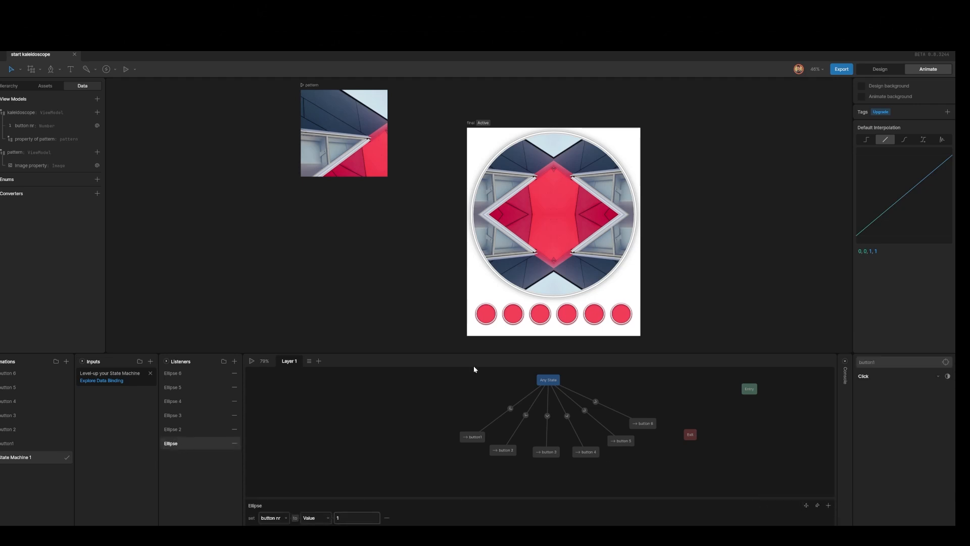
click(828, 505)
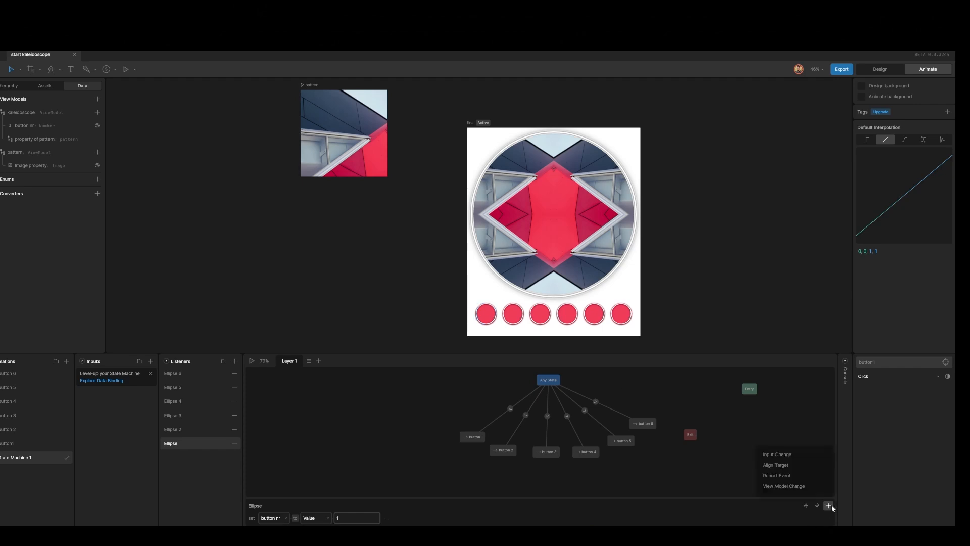
click(801, 486)
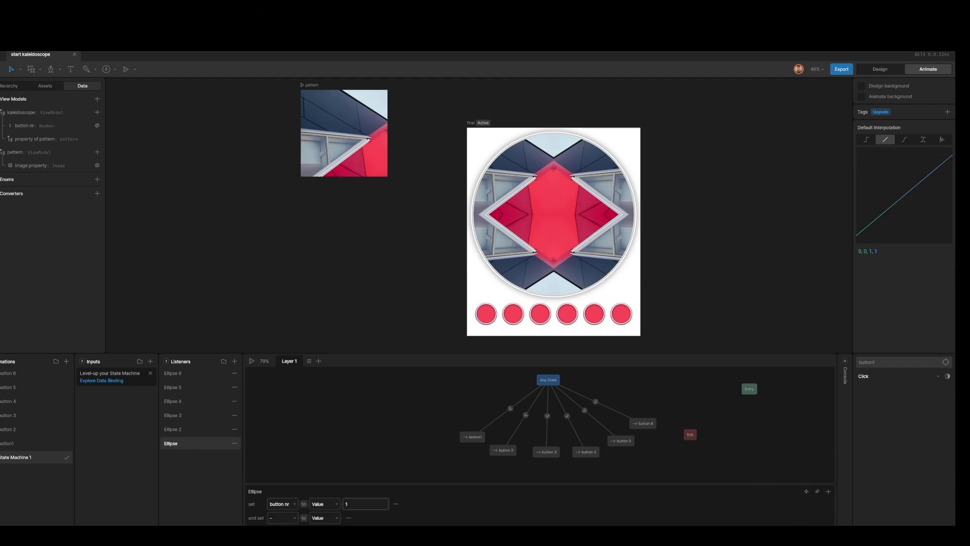
click(292, 518)
click(285, 501)
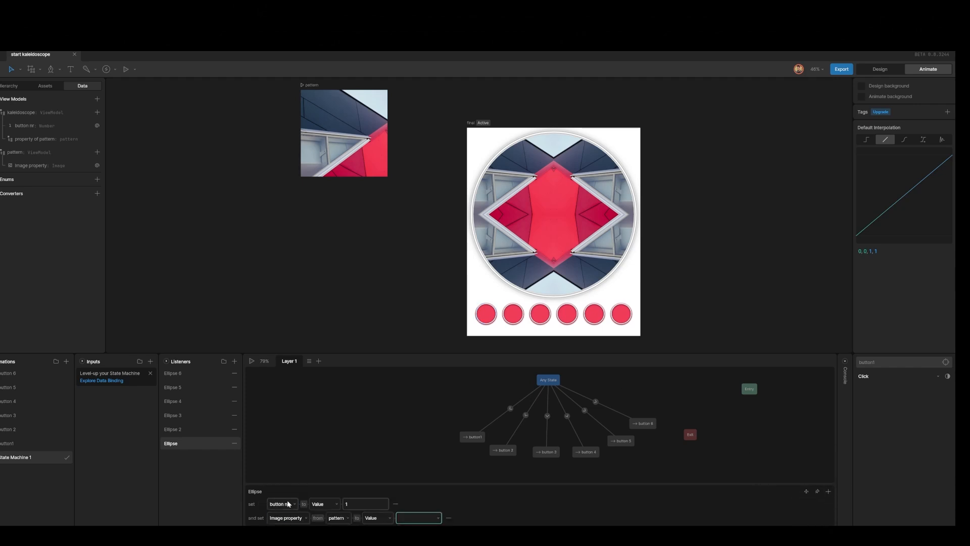
Step: Set the Ellipse listener's Image property change to use kaleidoscope → property of pattern with IMAGE1 as its value
click(337, 517)
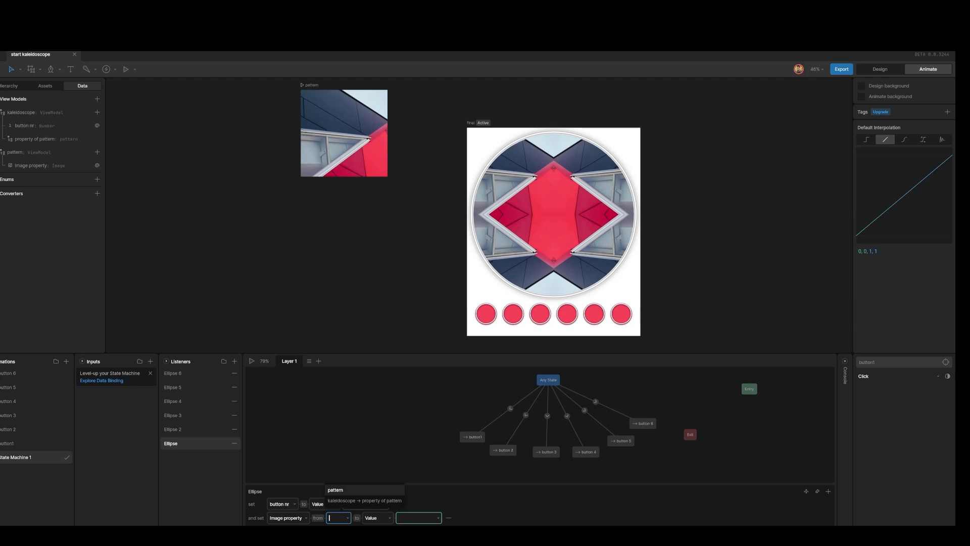
click(345, 502)
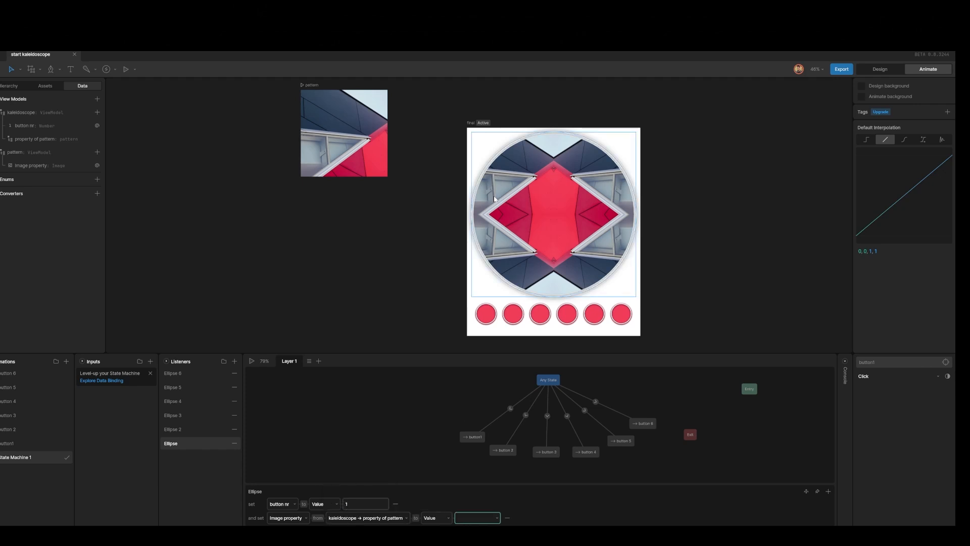
click(495, 520)
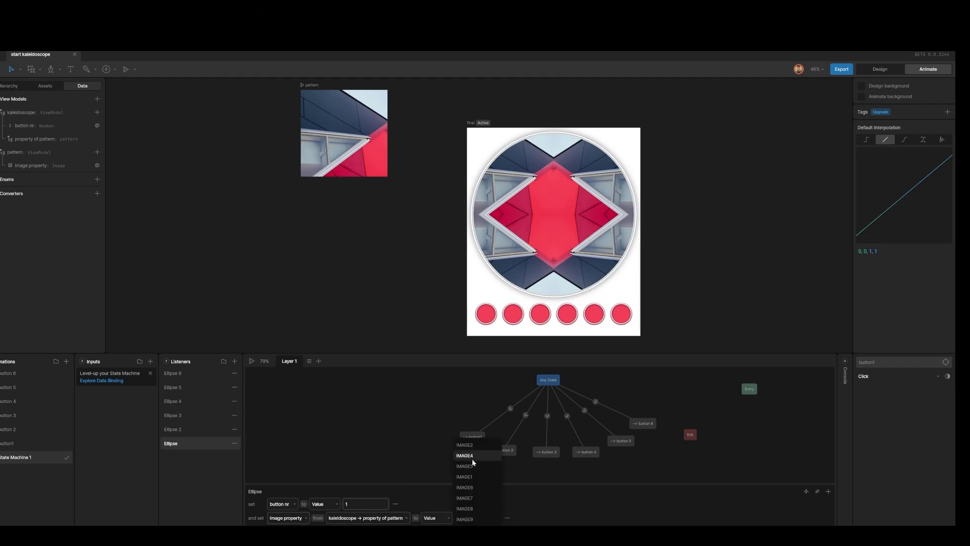
click(472, 478)
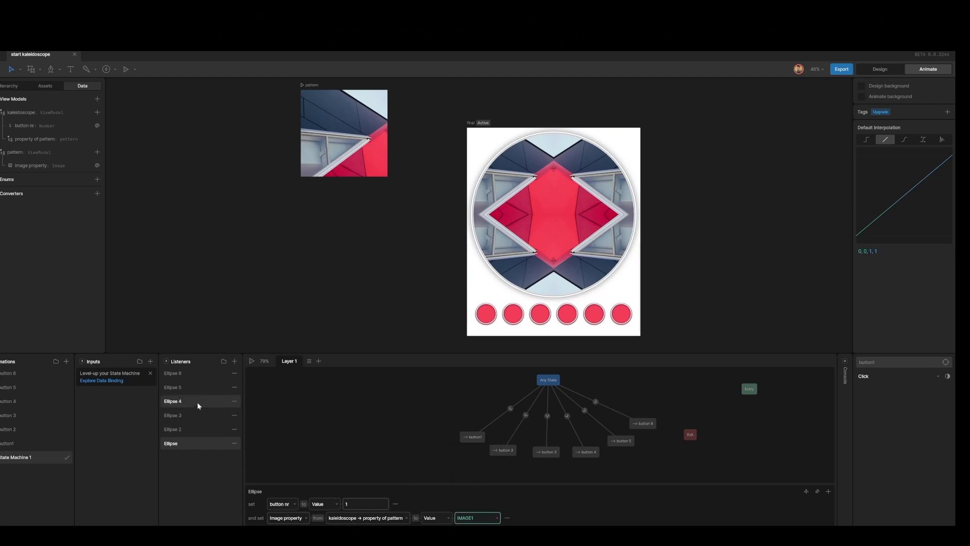
Step: Add a view model change to the Ellipse 2 listener setting Image property from kaleidoscope → property of pattern to IMAGE2
click(184, 430)
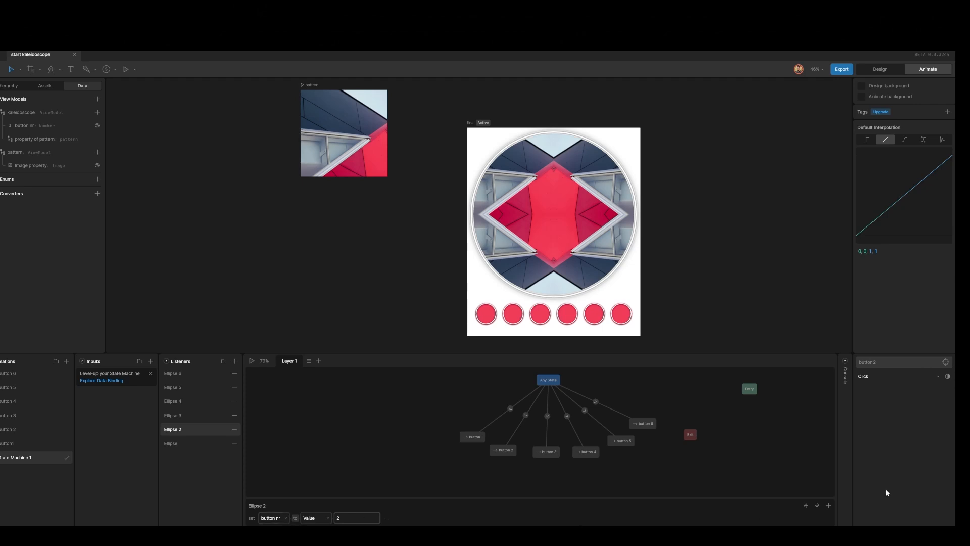
click(828, 505)
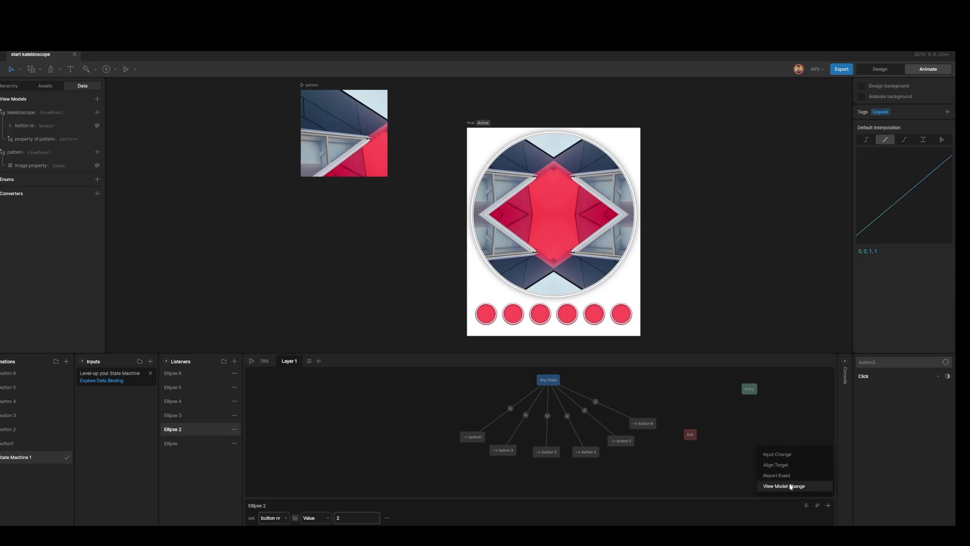
click(791, 486)
click(291, 518)
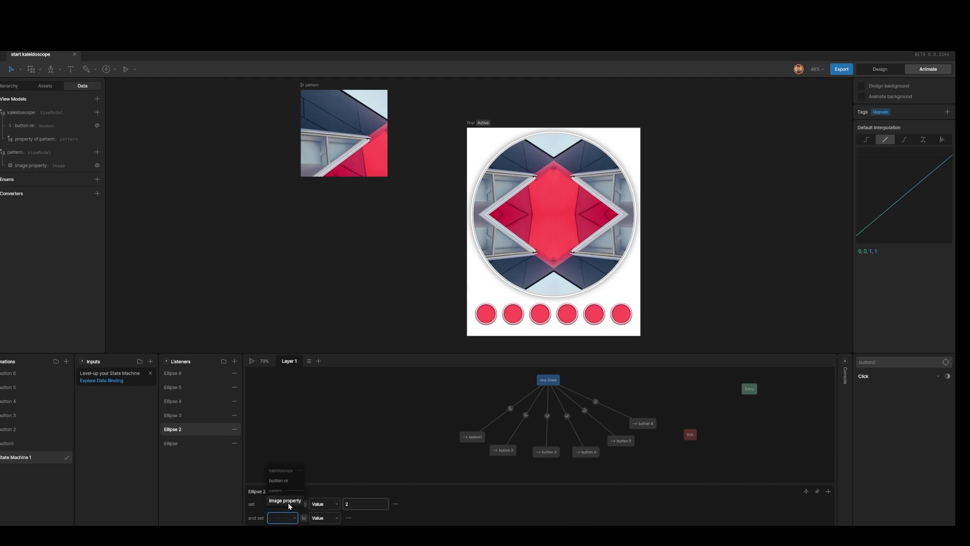
click(285, 501)
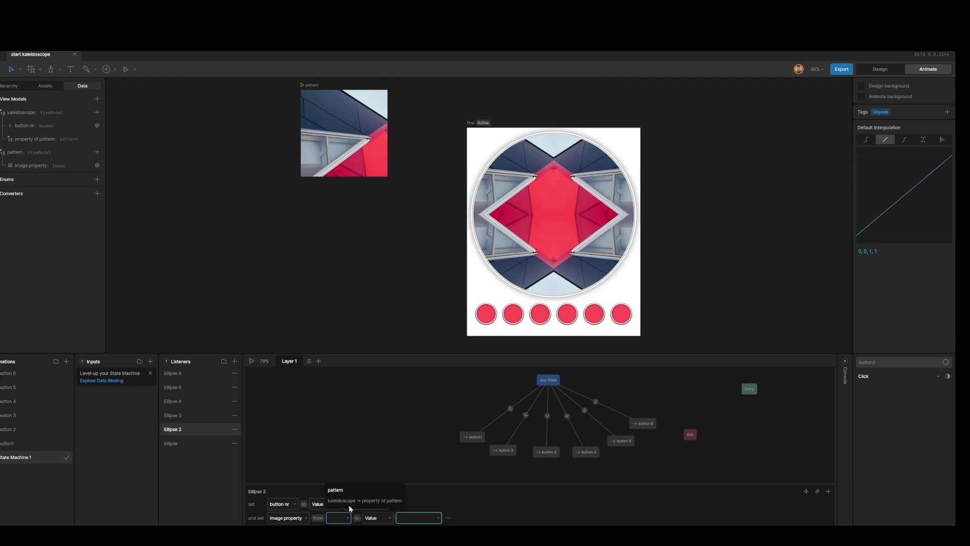
click(349, 501)
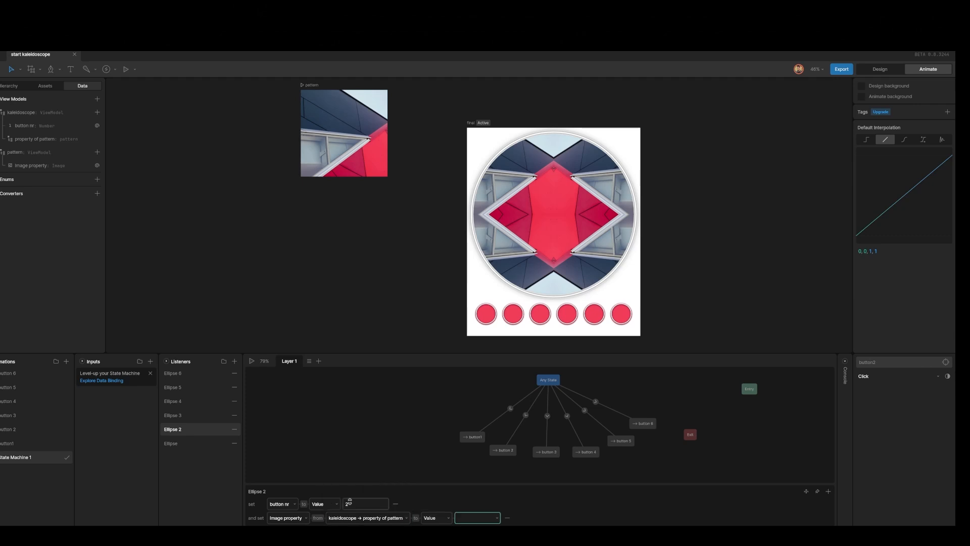
click(494, 517)
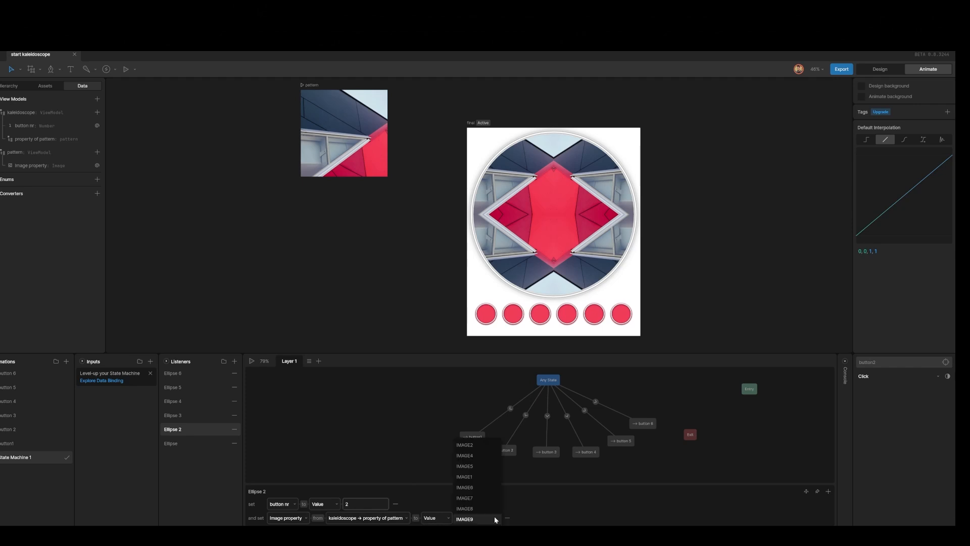
click(465, 445)
Step: Add a view model change to the Ellipse 3 listener setting Image property from kaleidoscope → property of pattern to IMAGE4
click(181, 415)
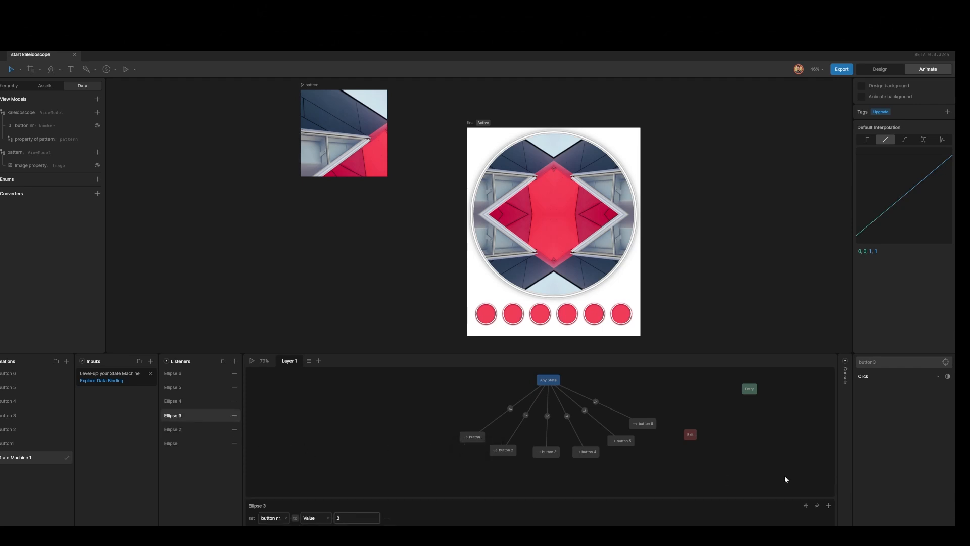
click(827, 506)
click(777, 489)
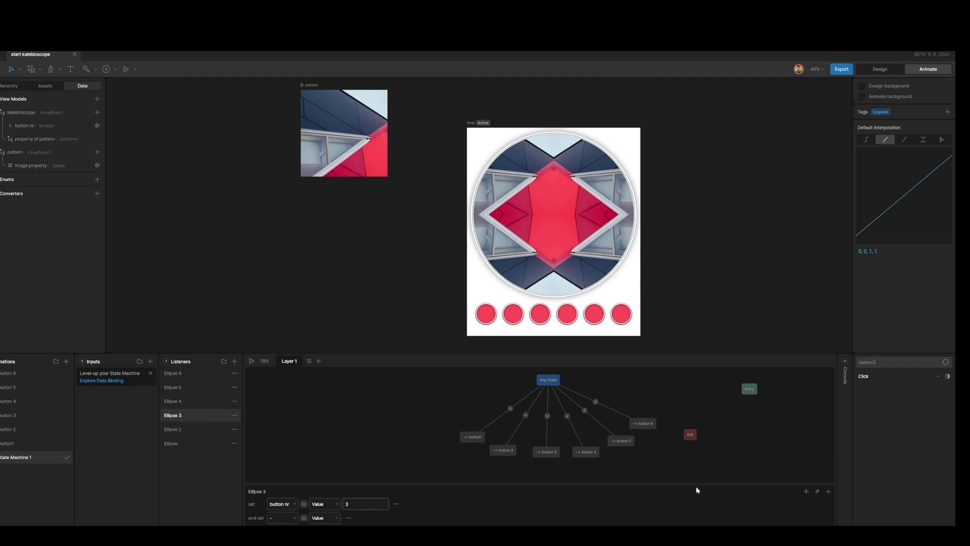
click(286, 517)
click(292, 502)
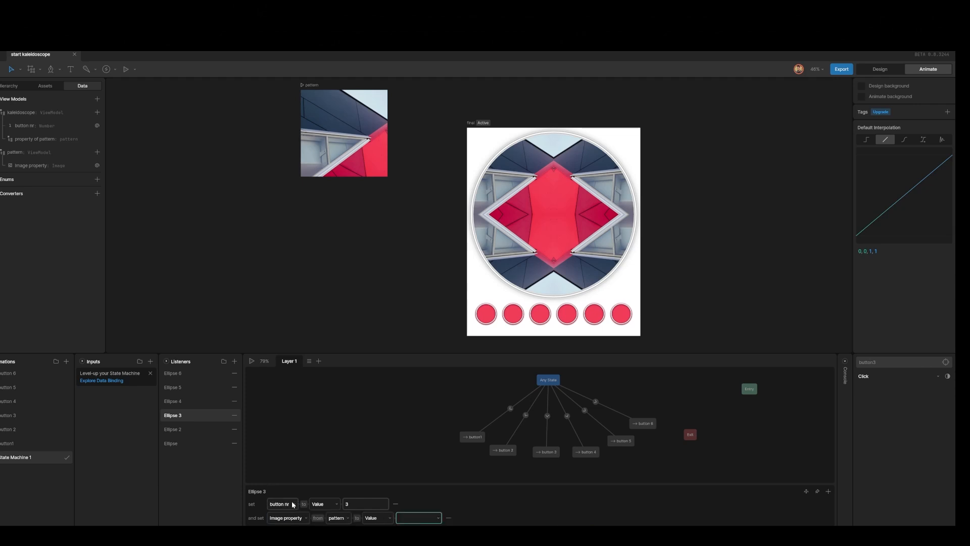
click(347, 520)
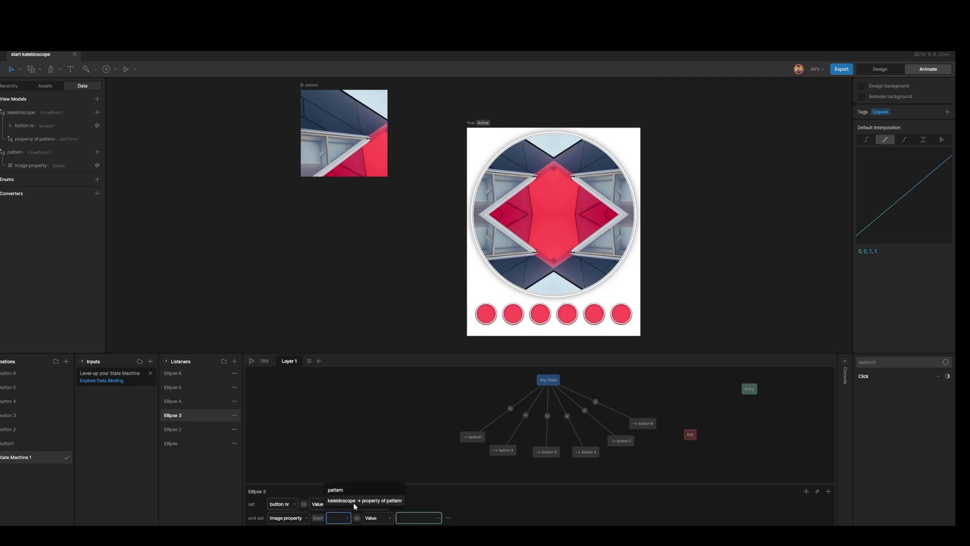
click(353, 502)
click(495, 518)
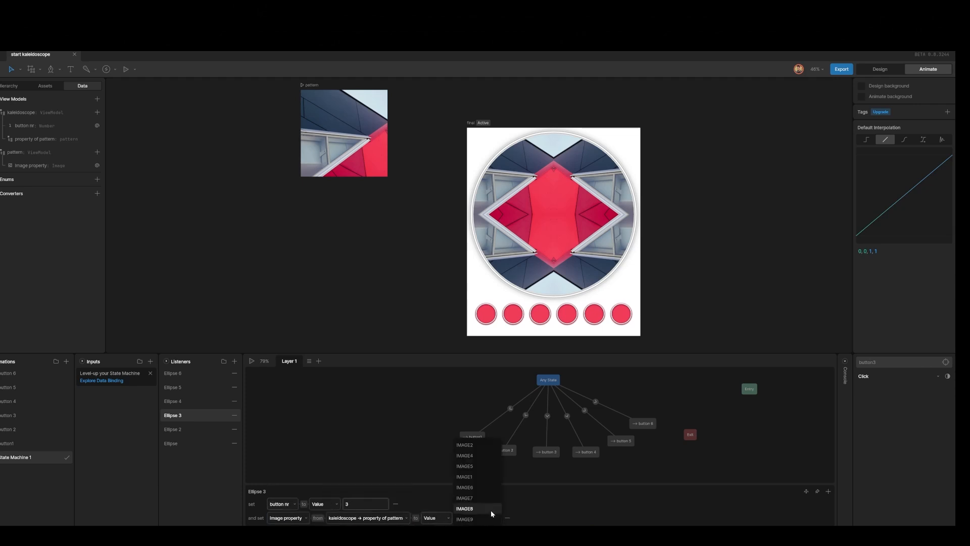
click(465, 455)
Step: Add a view model change to the Ellipse 4 listener setting Image property from pattern to IMAGE5
click(173, 401)
click(828, 504)
click(784, 486)
click(289, 518)
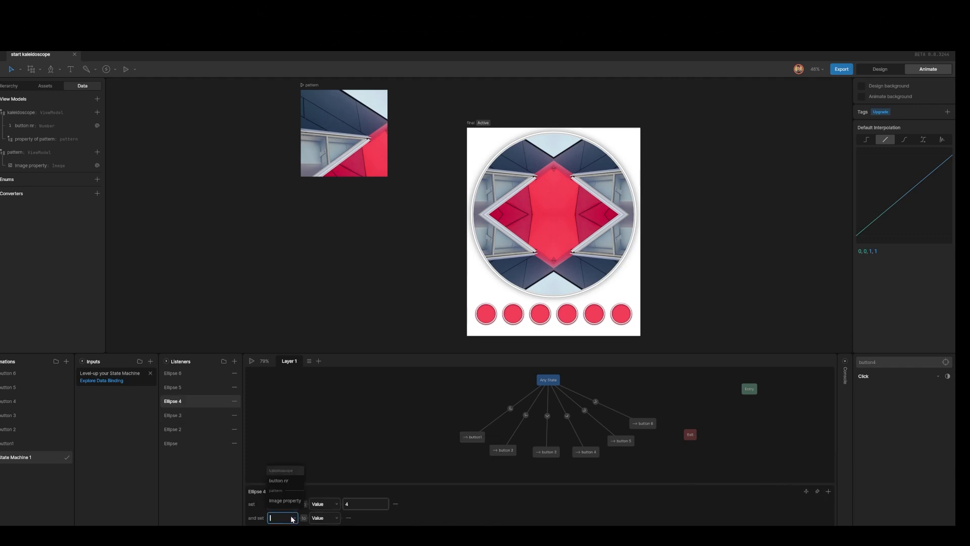
click(285, 501)
click(345, 519)
click(353, 502)
click(429, 516)
click(406, 466)
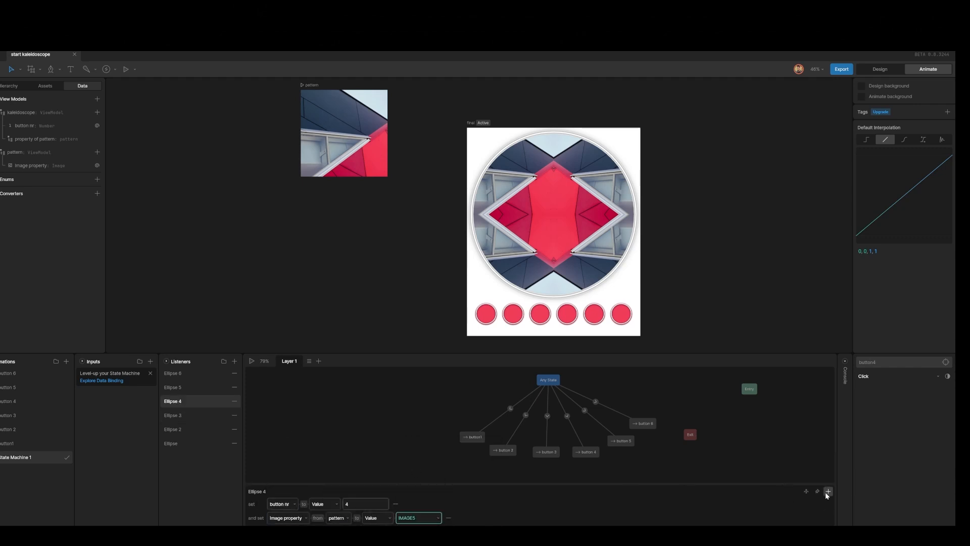
Step: Add a view model change to the Ellipse 5 listener setting Image property from kaleidoscope → property of pattern to IMAGE6
click(173, 387)
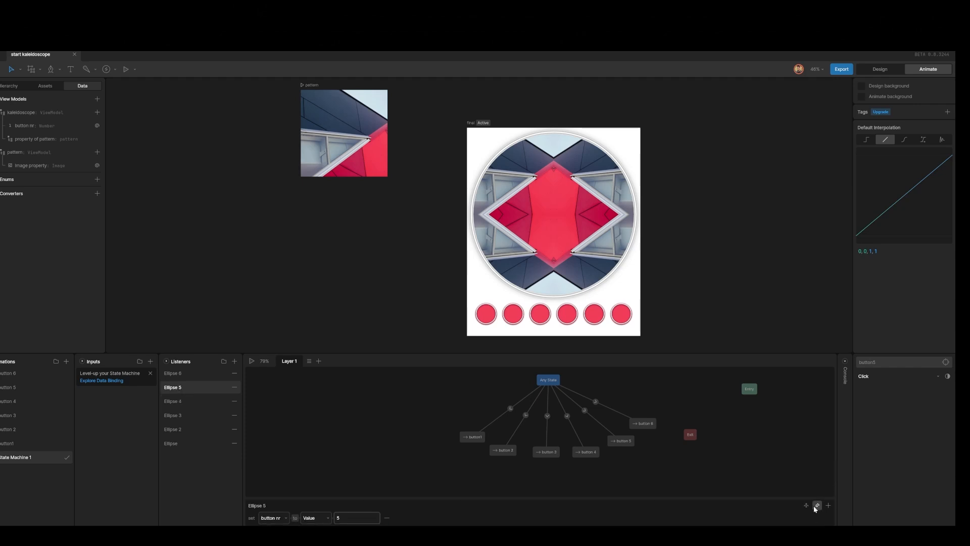
click(828, 505)
click(793, 487)
click(290, 517)
click(285, 500)
click(341, 518)
click(353, 502)
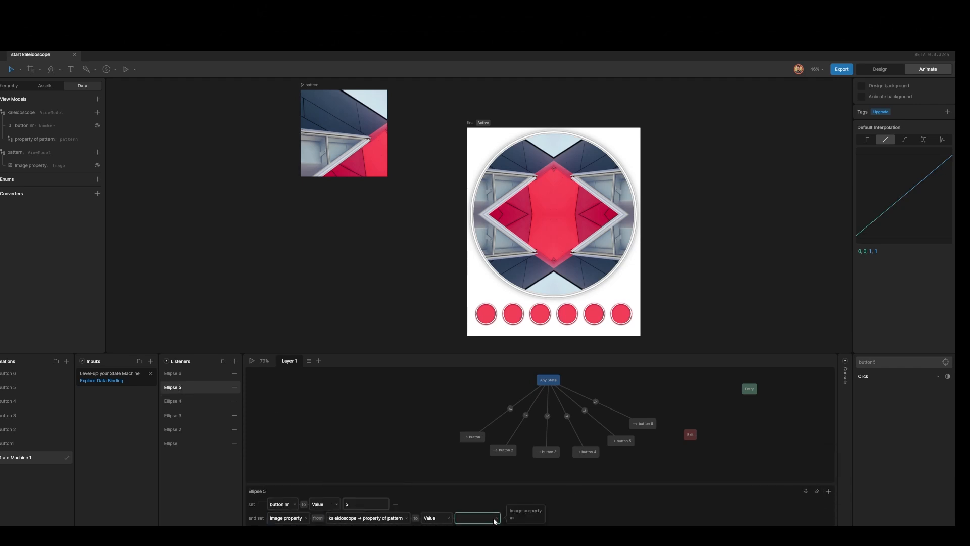
click(494, 518)
click(483, 487)
Step: Add a view model change to the Ellipse 6 listener setting Image property from kaleidoscope → property of pattern to IMAGE8
click(197, 379)
click(826, 505)
click(793, 486)
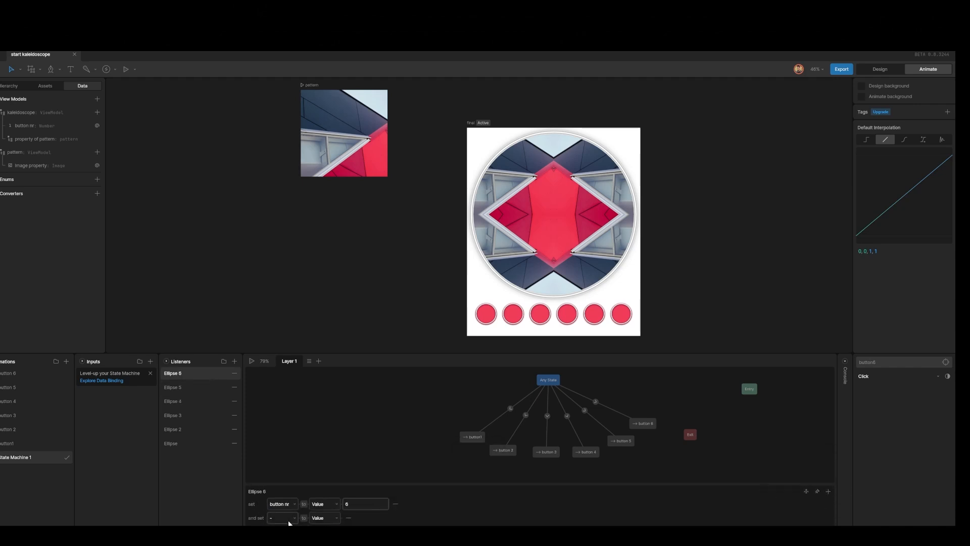
click(288, 519)
click(286, 500)
click(343, 517)
click(353, 500)
click(493, 517)
click(493, 515)
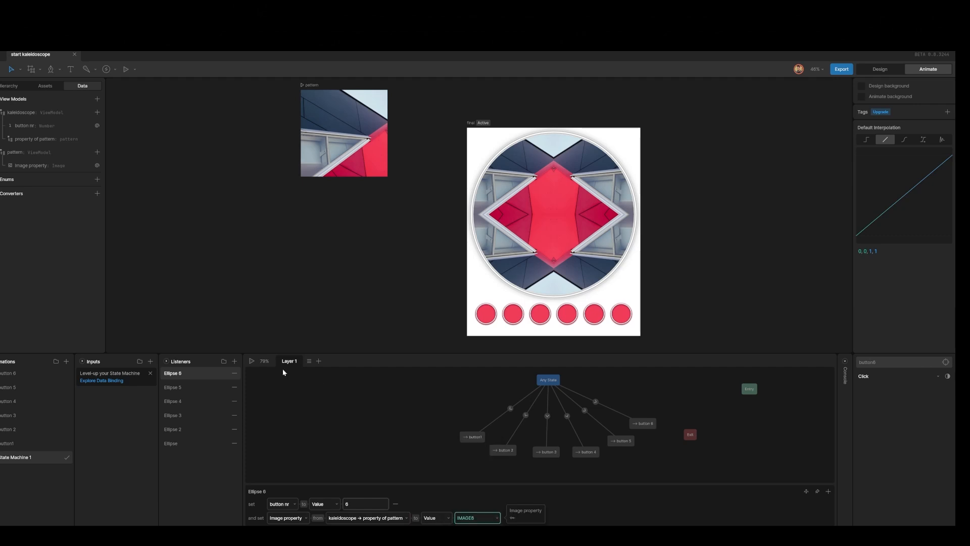
Step: Play the state machine and test the image swap of all six artboard buttons, from the first to the sixth
click(252, 361)
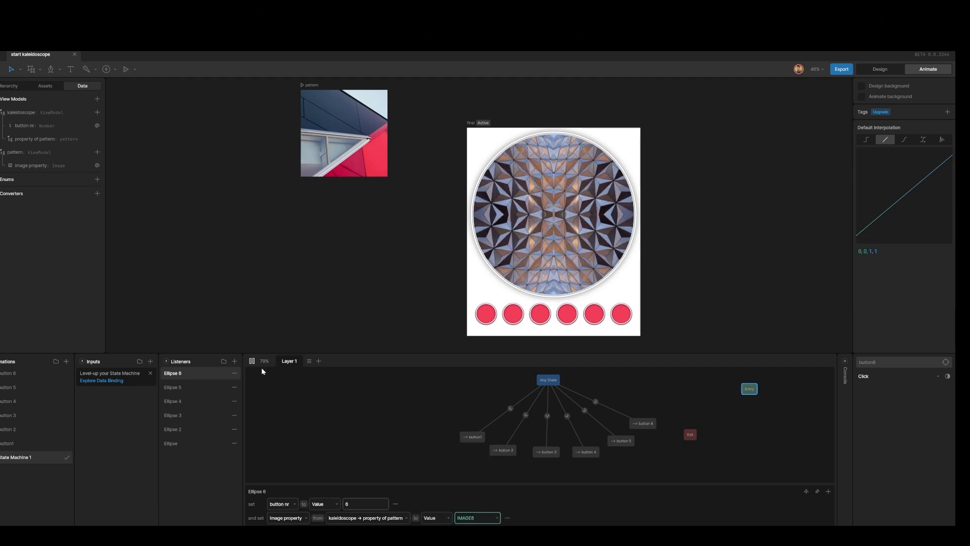
click(485, 317)
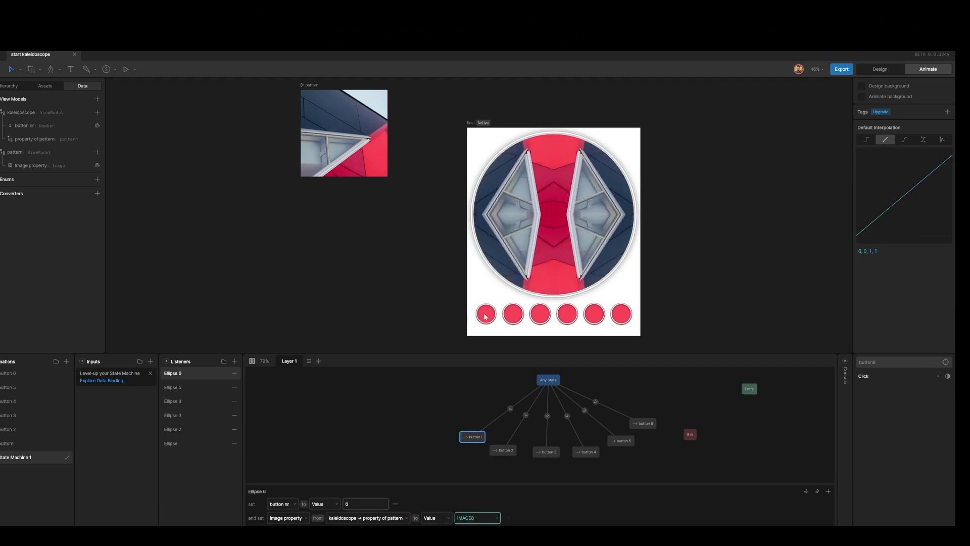
click(513, 317)
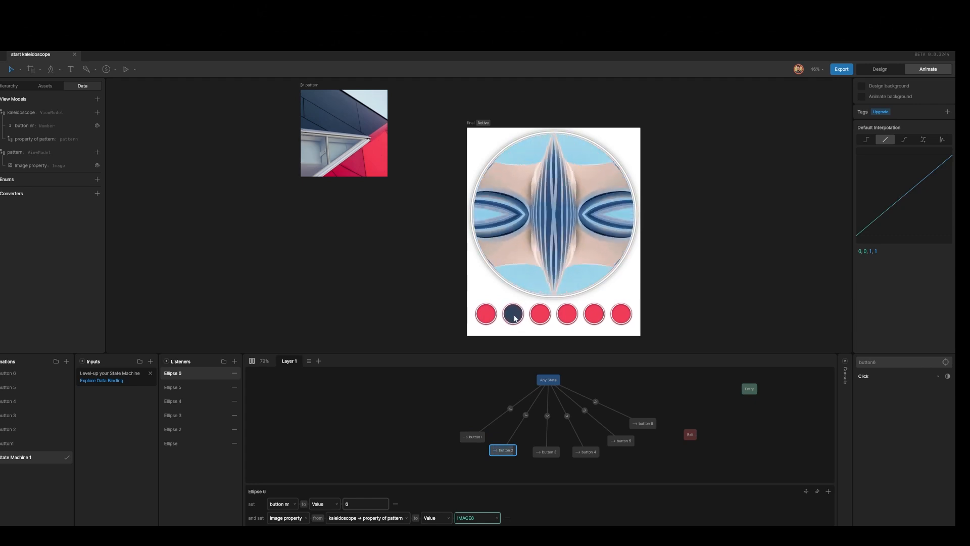
click(539, 317)
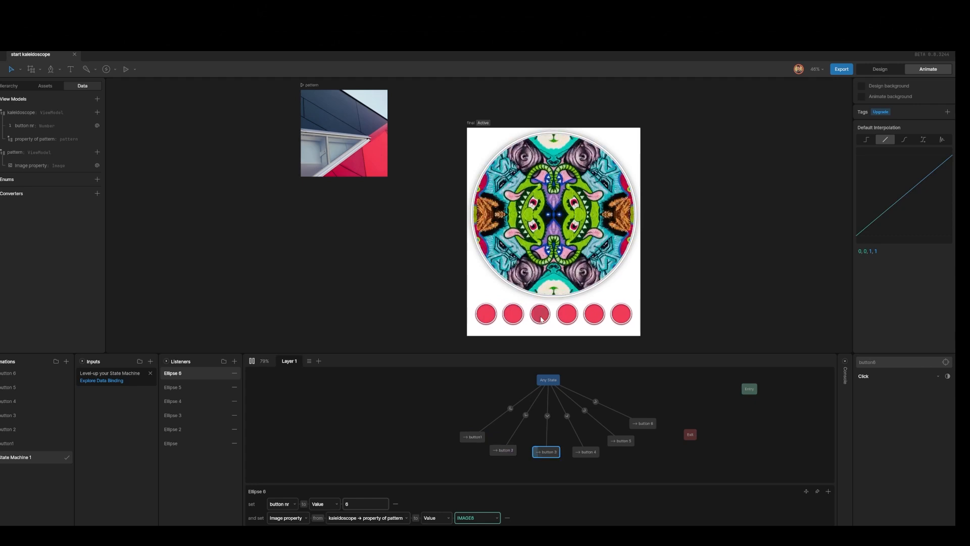
click(570, 319)
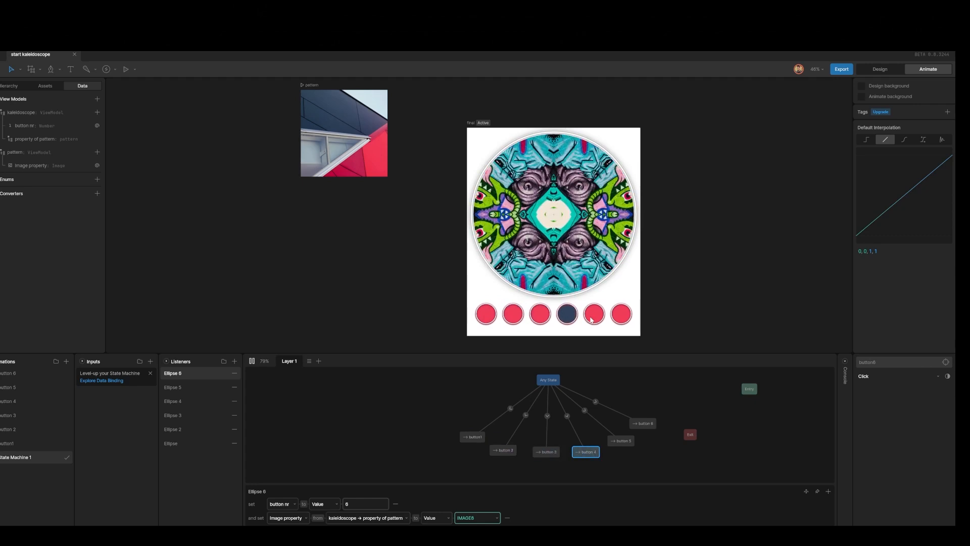
click(595, 318)
click(621, 317)
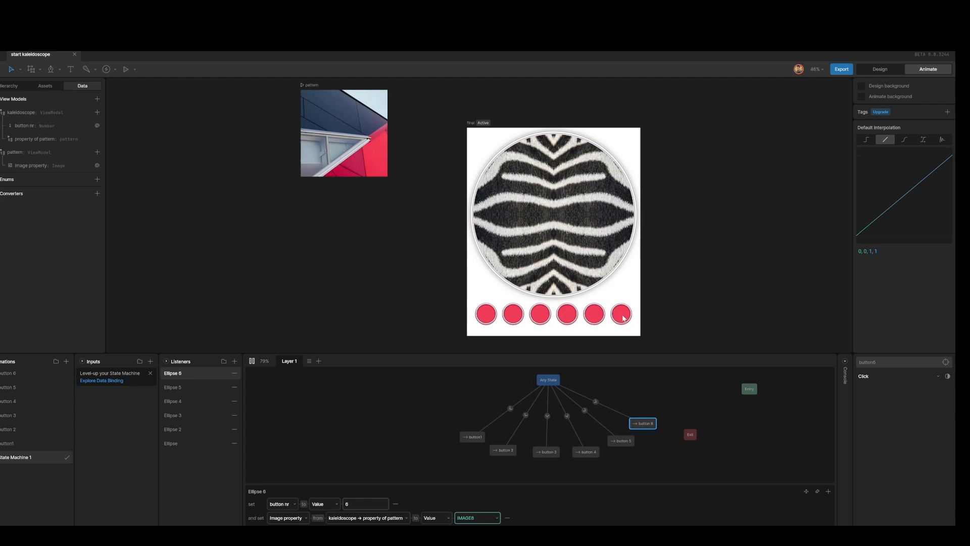
Step: Switch back and forth among the six buttons during playback to compare the kaleidoscope pattern each one shows
click(568, 316)
click(542, 317)
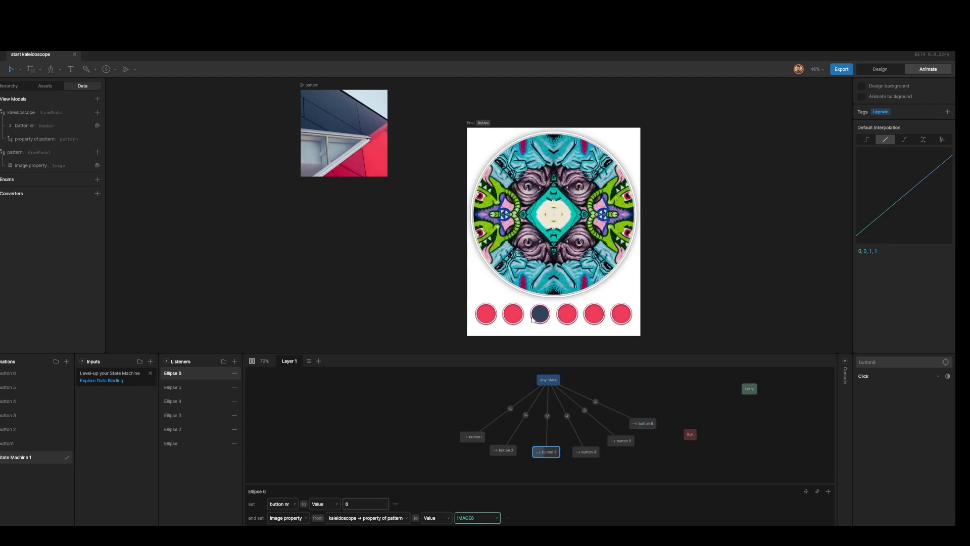
click(515, 319)
click(540, 317)
click(569, 317)
click(595, 316)
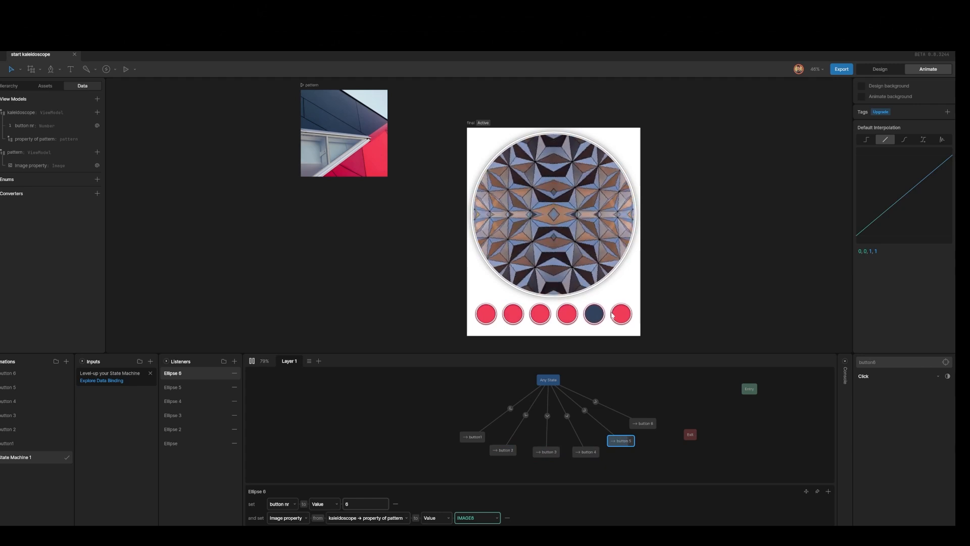
click(619, 314)
click(596, 316)
click(564, 318)
click(539, 316)
click(512, 316)
click(486, 318)
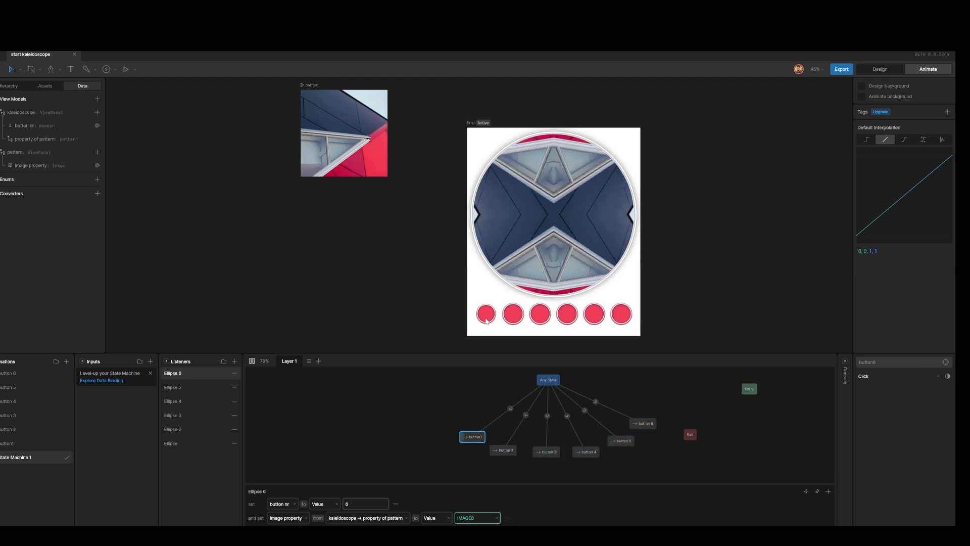
click(513, 314)
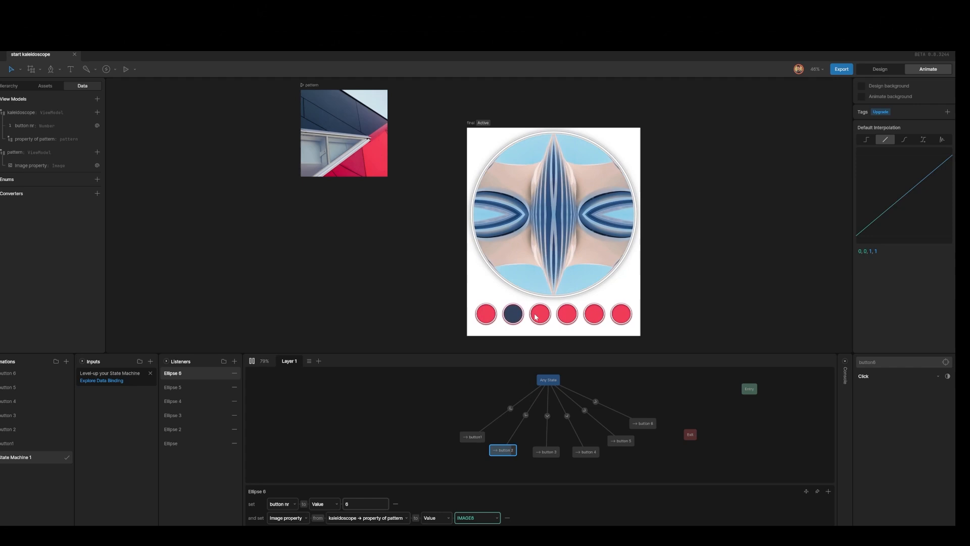
click(537, 316)
click(566, 316)
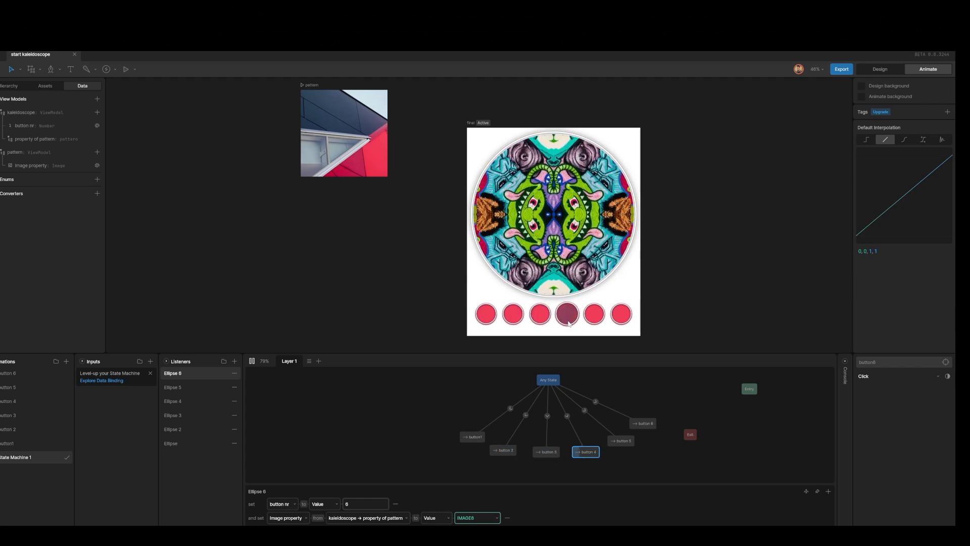
click(595, 316)
click(621, 315)
click(486, 317)
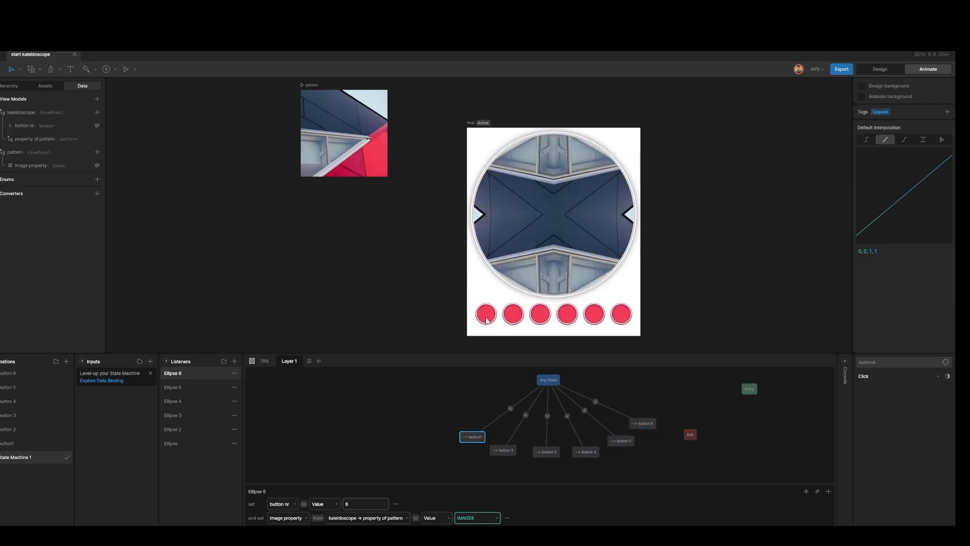
click(513, 314)
click(543, 316)
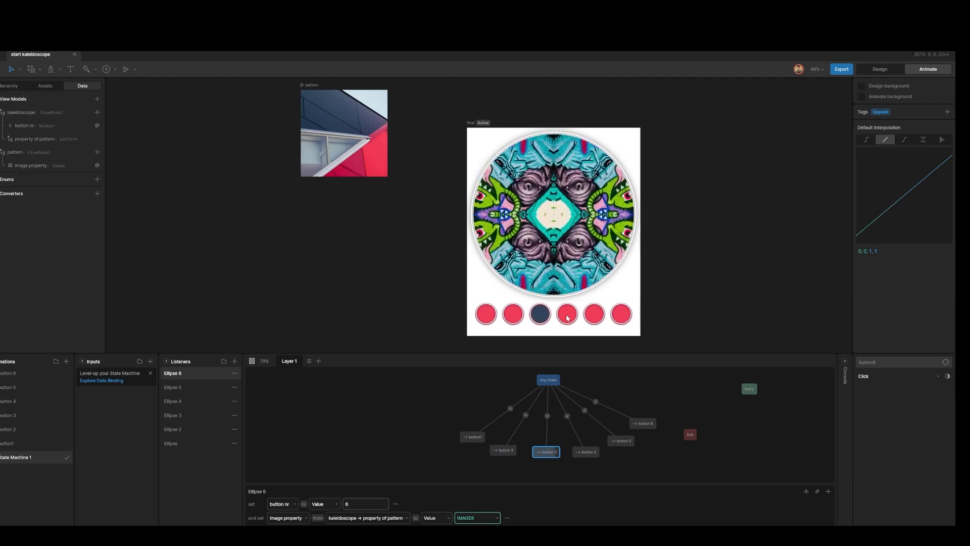
click(567, 314)
click(593, 313)
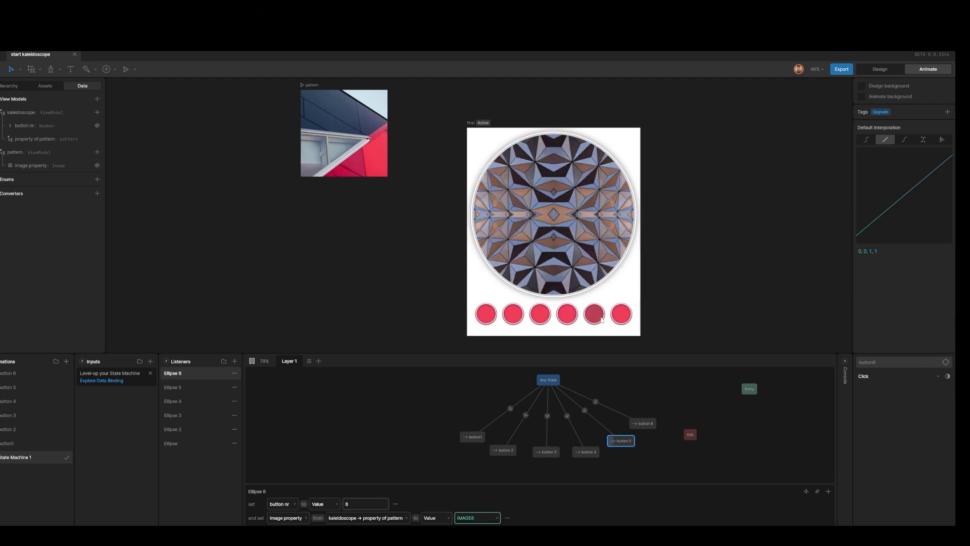
Step: Check the sixth button in playback, try IMAGE8 again as the Ellipse 6 listener's image value, and retest the button
click(623, 318)
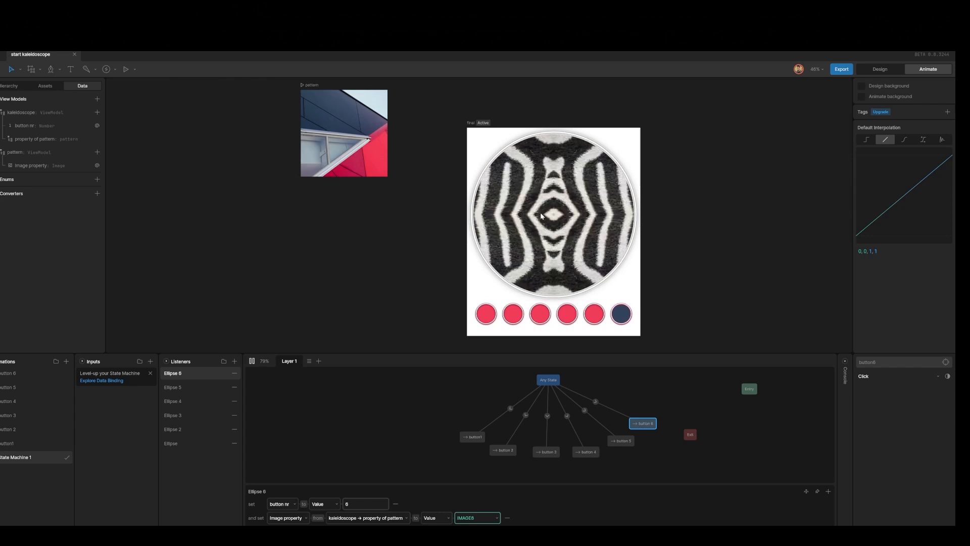
click(252, 361)
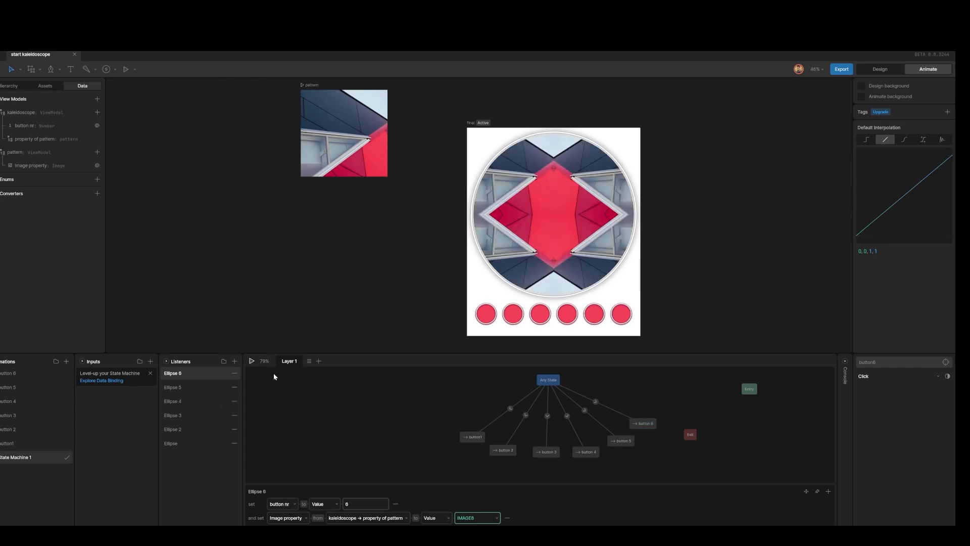
click(494, 519)
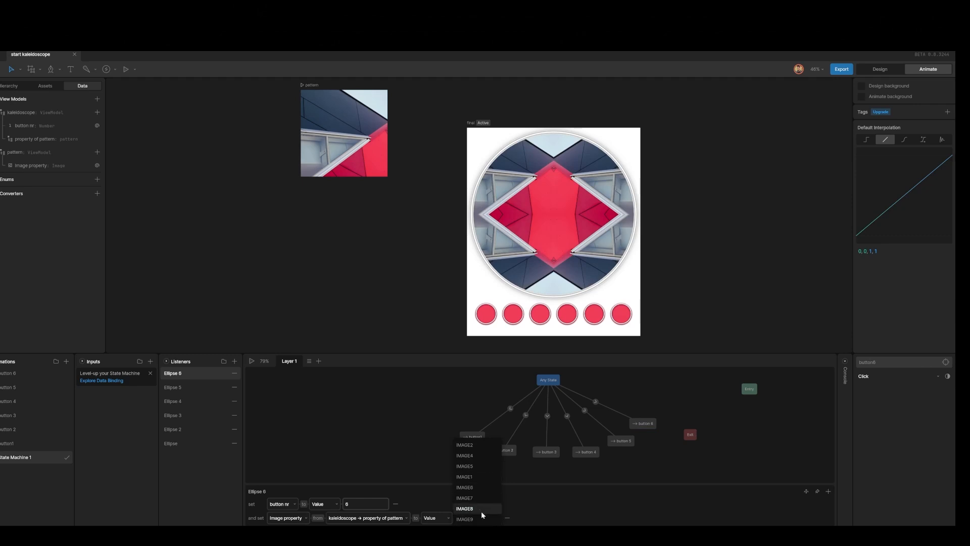
click(481, 511)
click(256, 361)
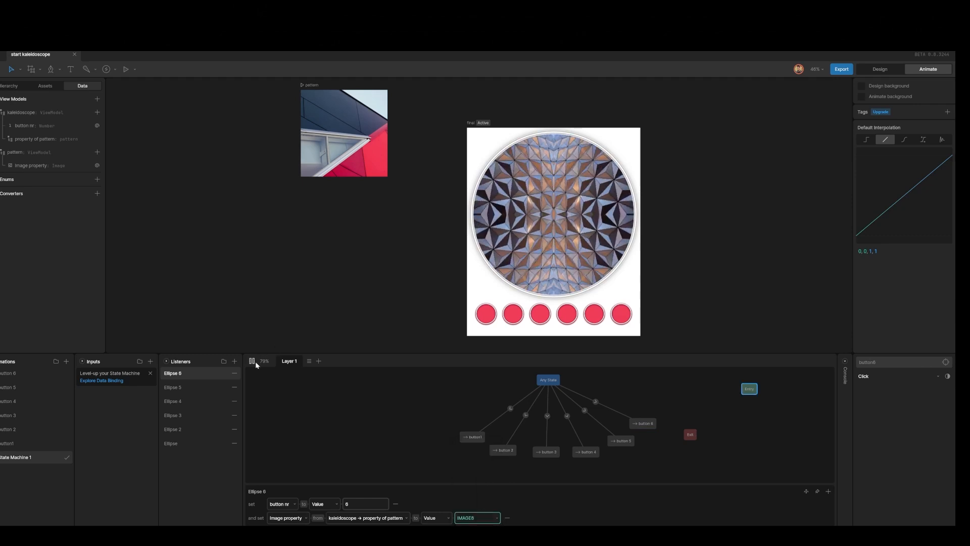
click(620, 314)
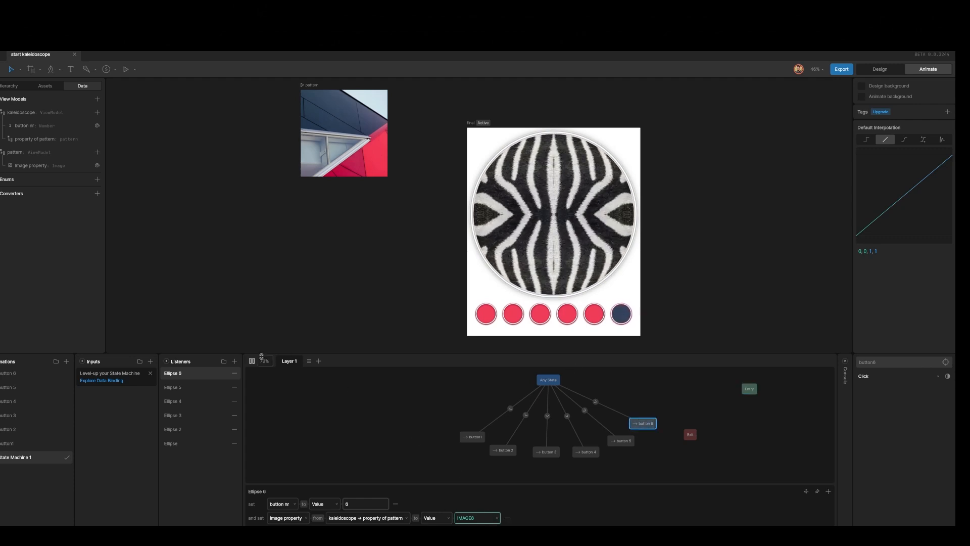
click(249, 362)
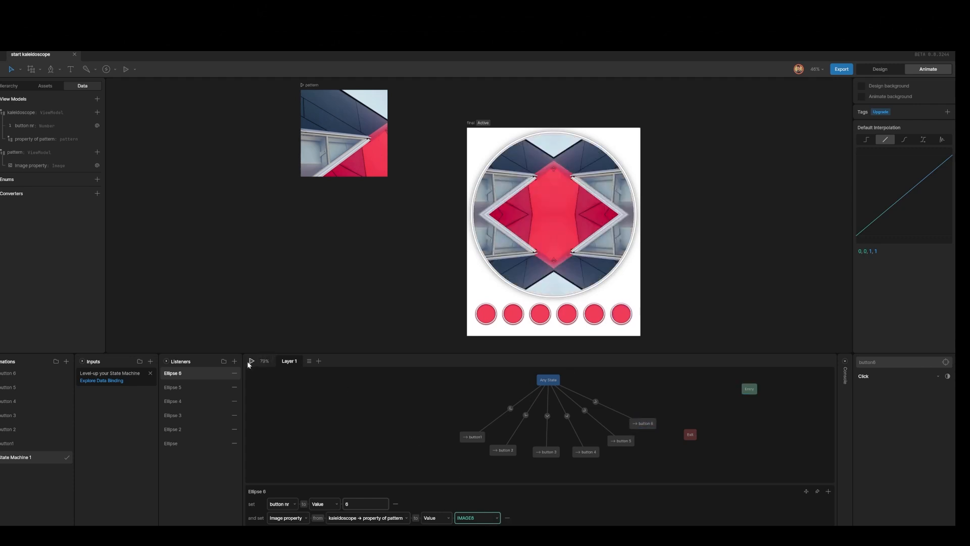
Step: Set the Image property value in the Ellipse 6 listener's view model change to IMAGE9
click(179, 373)
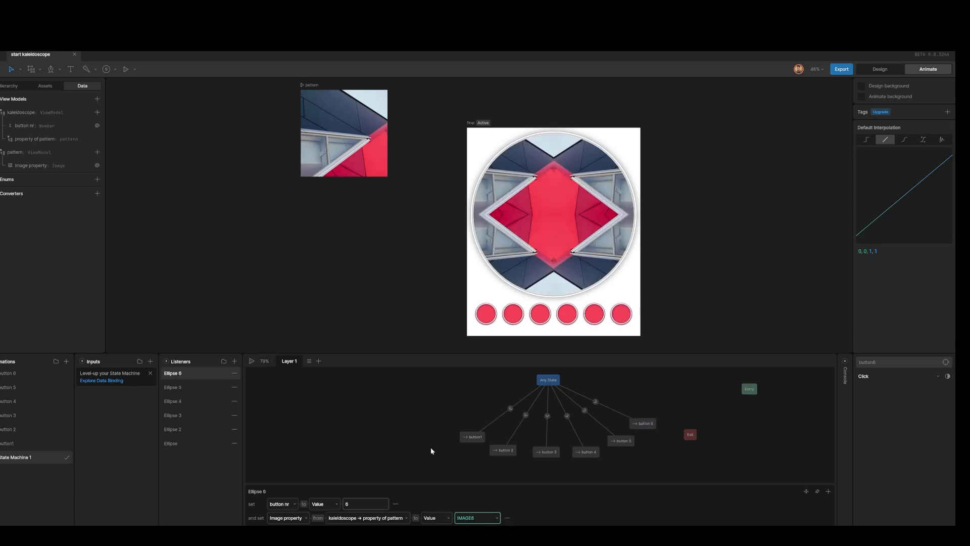
click(495, 519)
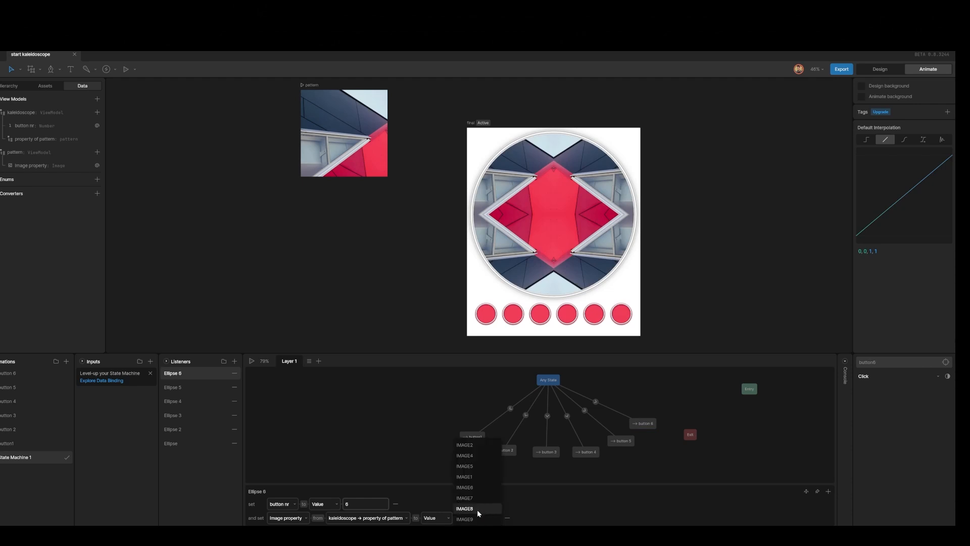
click(478, 518)
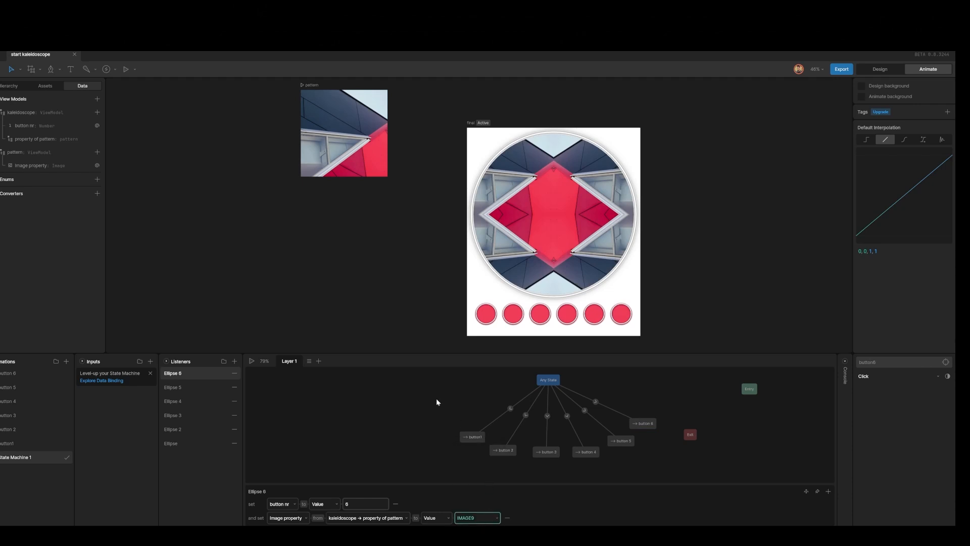
Step: Play the state machine and test the image swap of all six artboard buttons, from the sixth back to the first
click(251, 361)
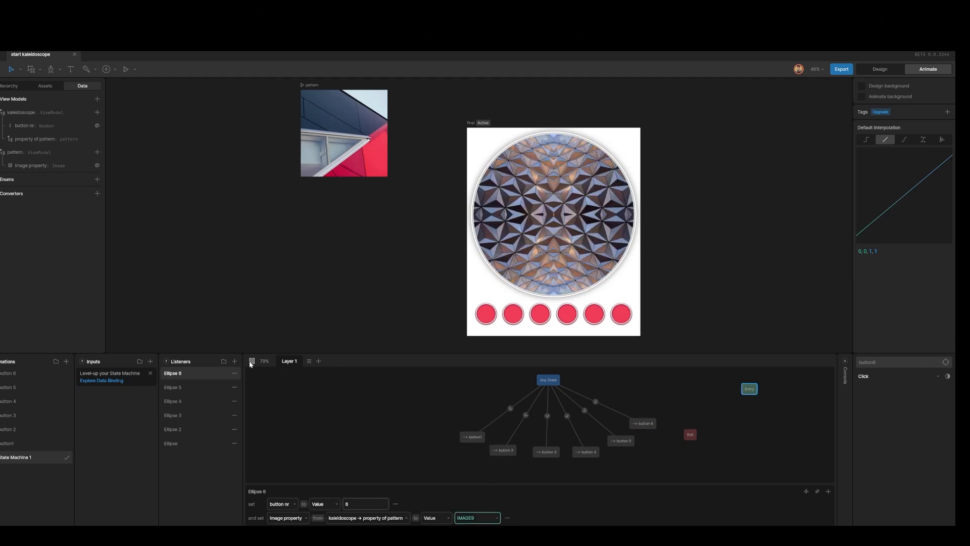
click(621, 314)
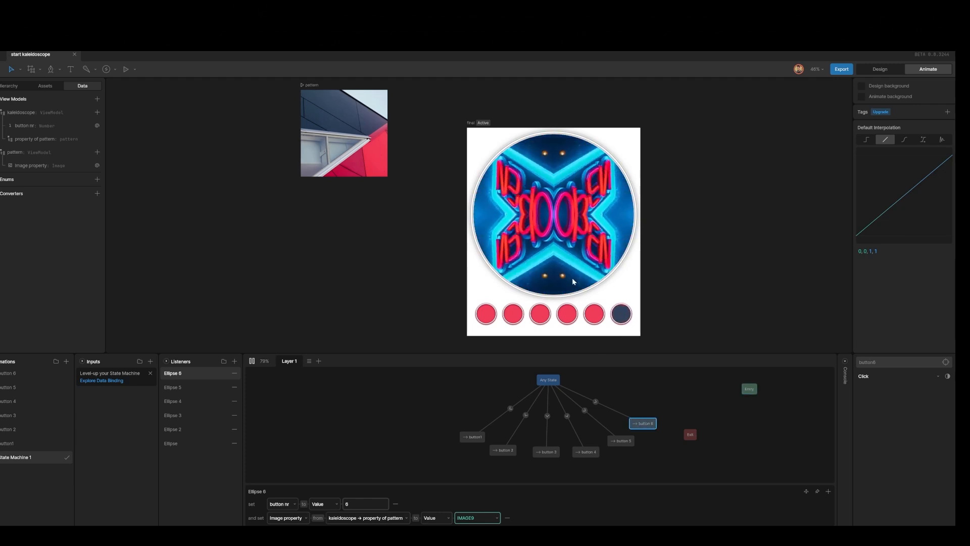
click(594, 315)
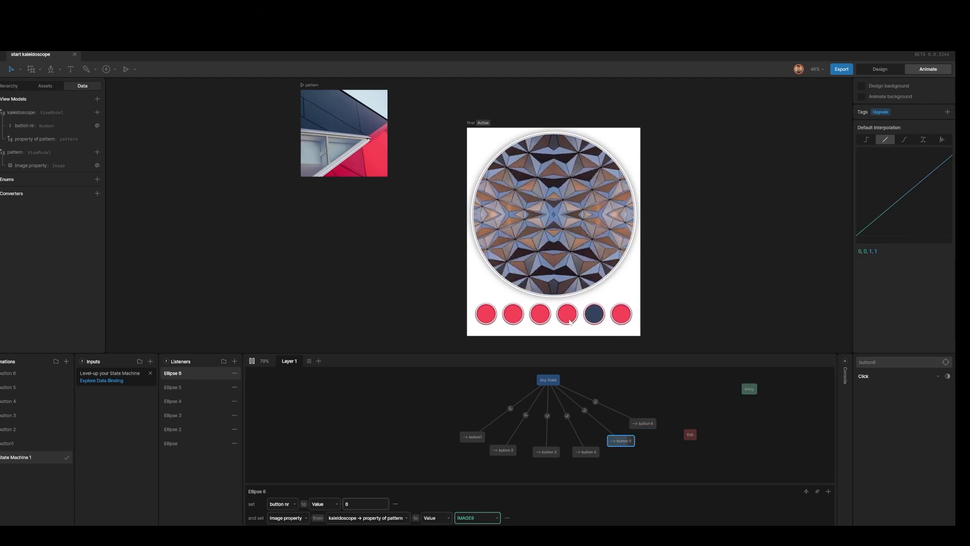
click(567, 314)
click(539, 316)
click(513, 314)
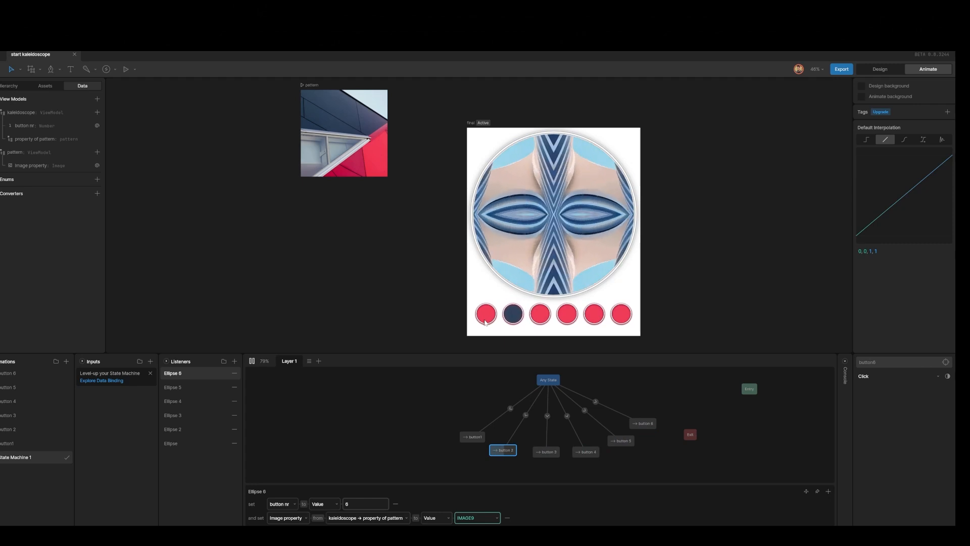
click(485, 318)
click(486, 321)
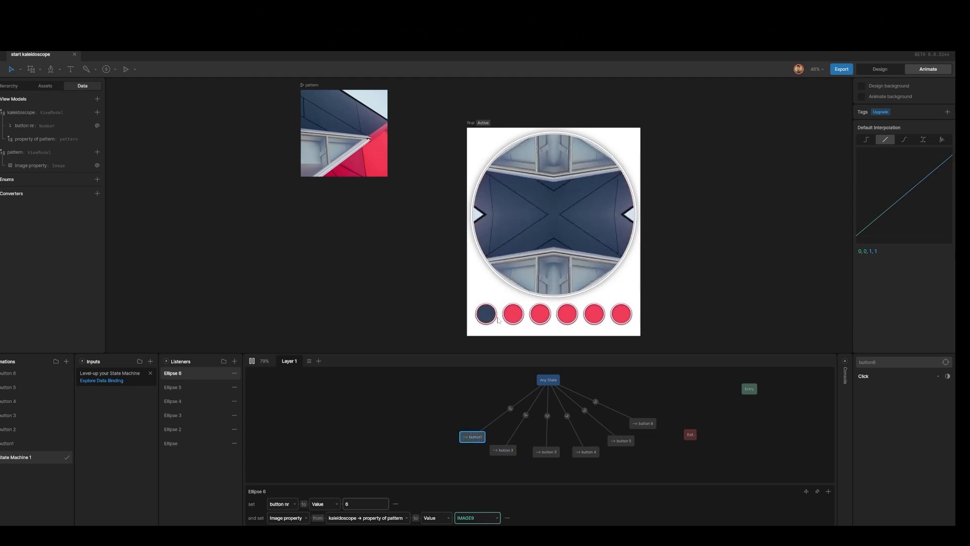